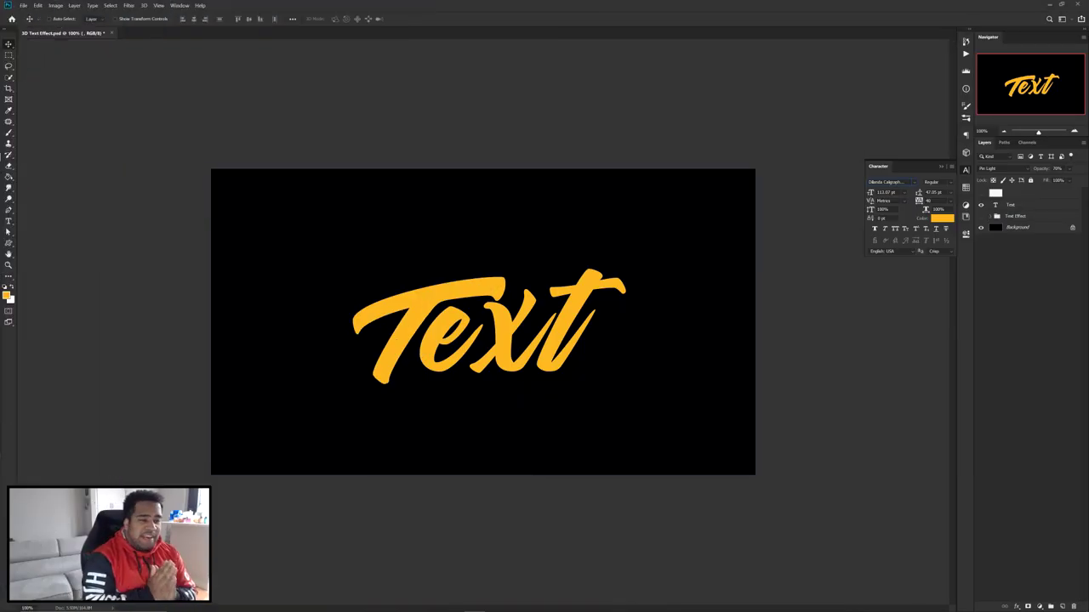
- Close the character settings and make the hidden colour palette layer at the top of the layer stack visible
left_click_drag(869, 182, 897, 182)
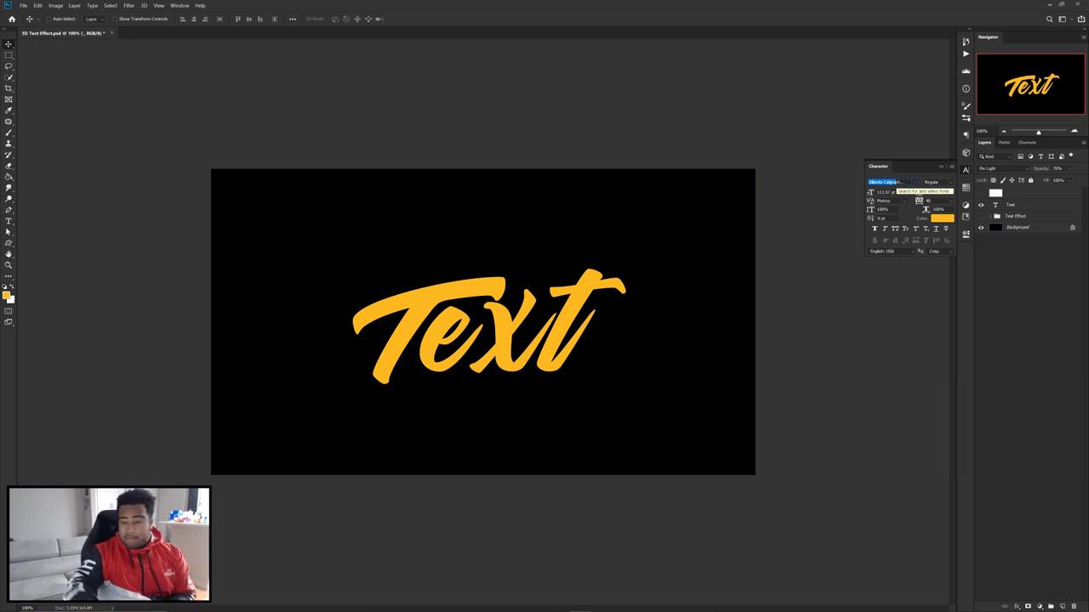
left_click(637, 245)
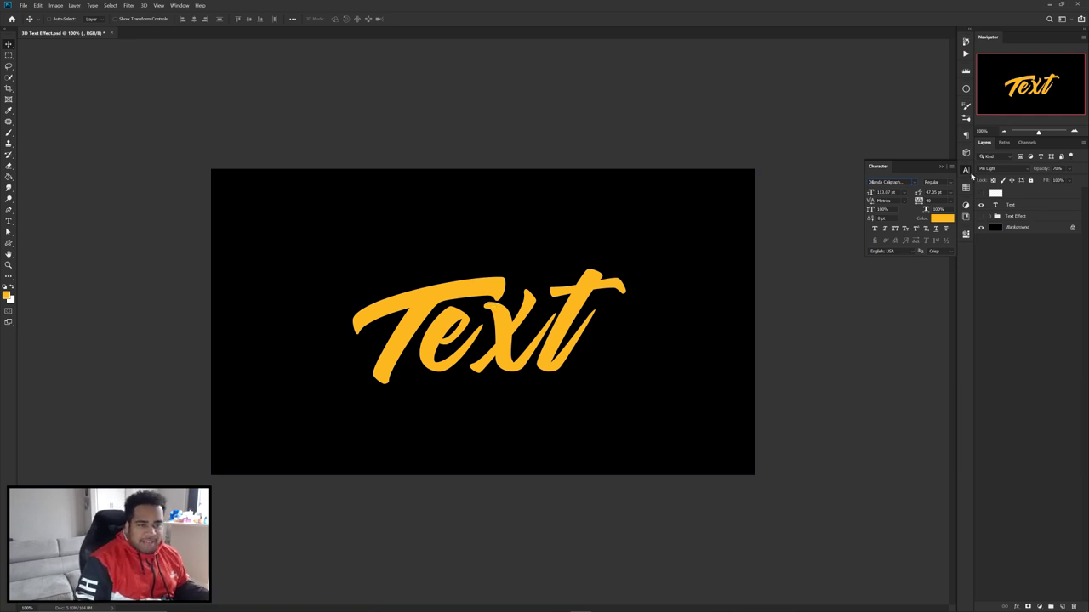
left_click(966, 170)
left_click(980, 192)
scroll(727, 181, "up", 6)
scroll(664, 253, "down", 3)
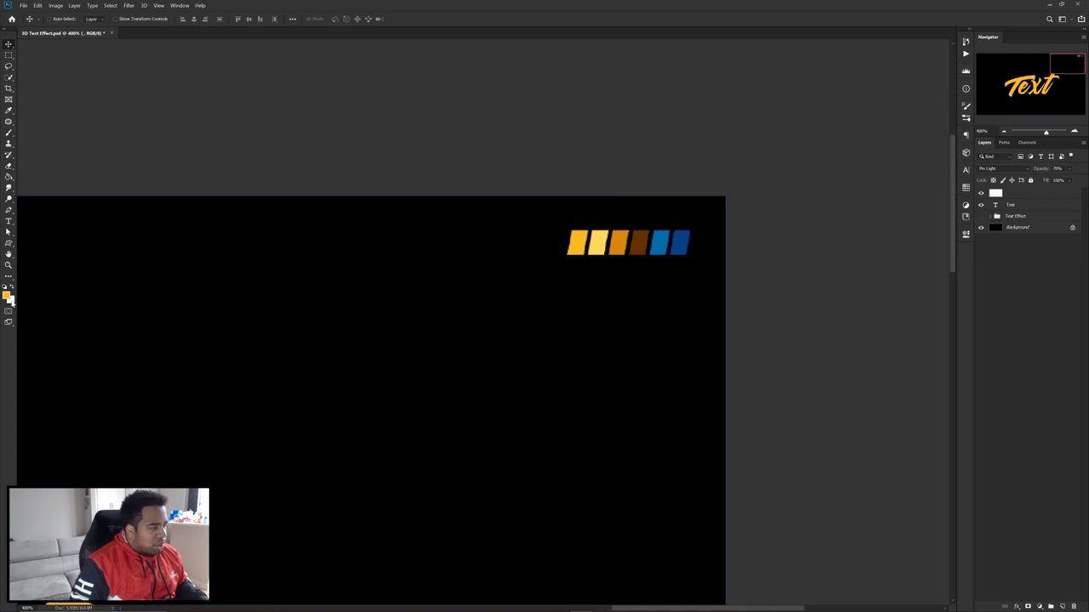
- Examine the hex codes of the palette swatches by sampling them in the foreground Color Picker, and cancel the dialog
left_click(9, 296)
left_click_drag(796, 417, 361, 233)
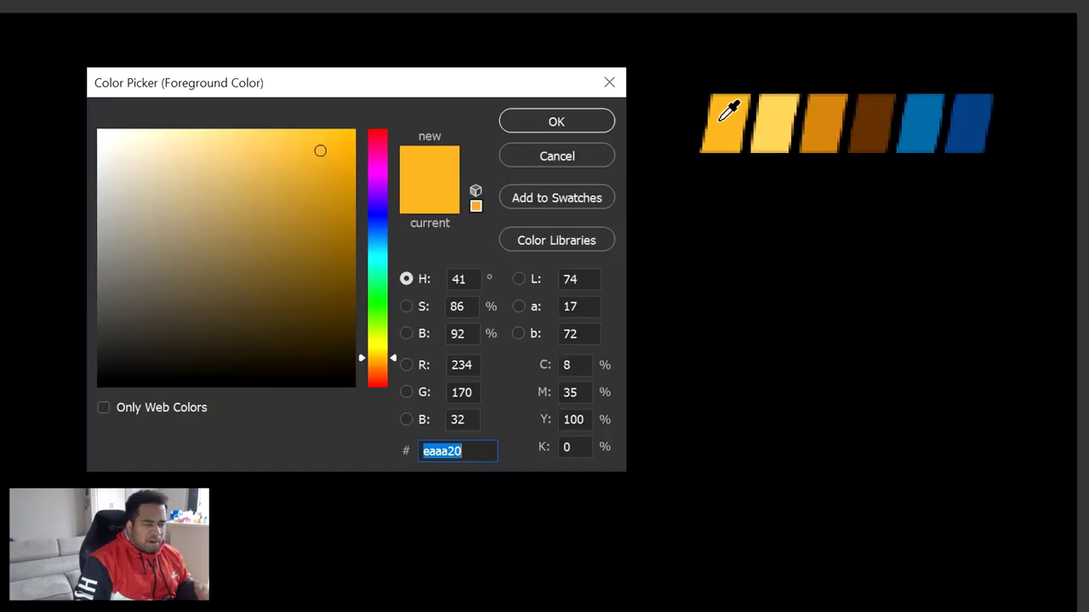
left_click(780, 116)
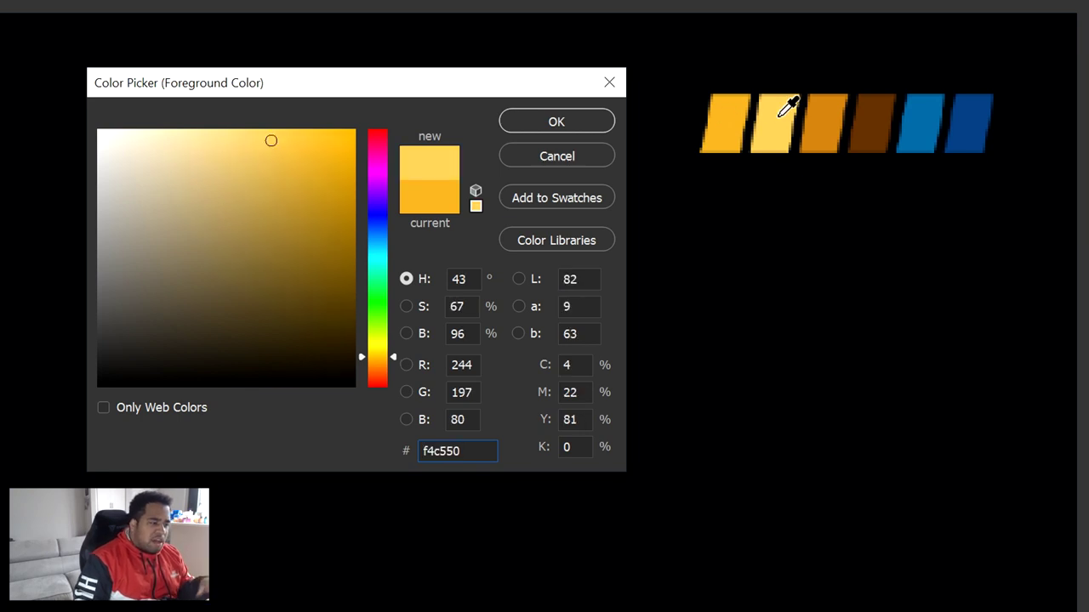
left_click(838, 117)
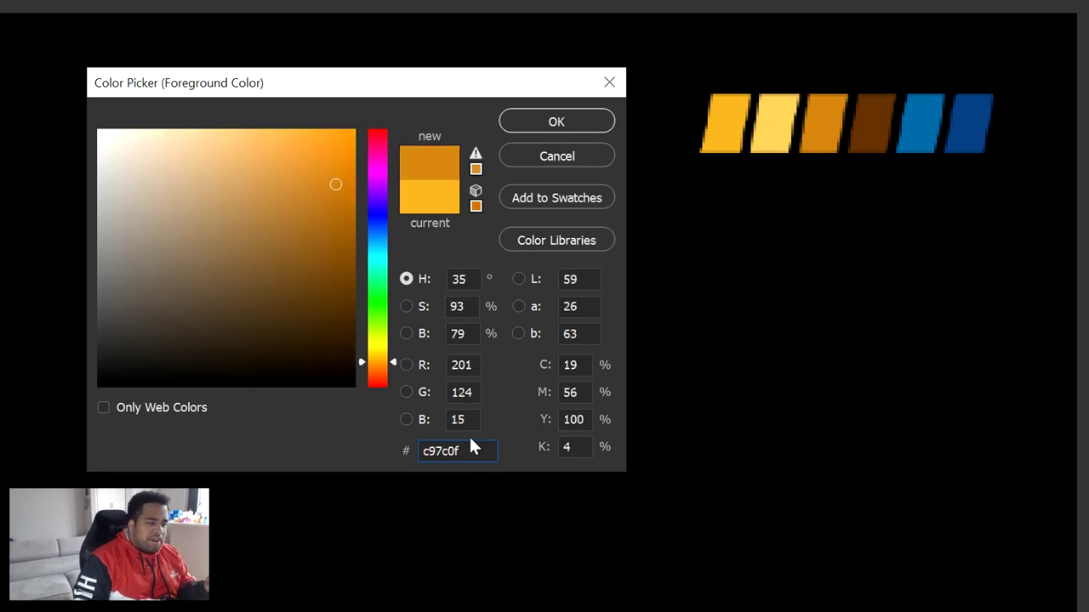
left_click_drag(462, 451, 423, 451)
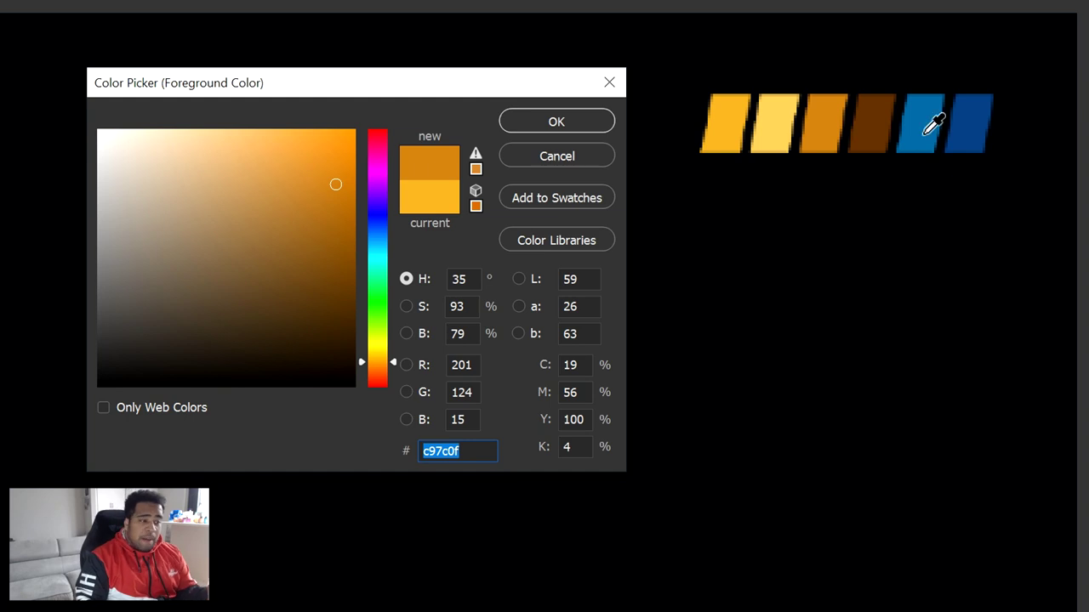
left_click(880, 125)
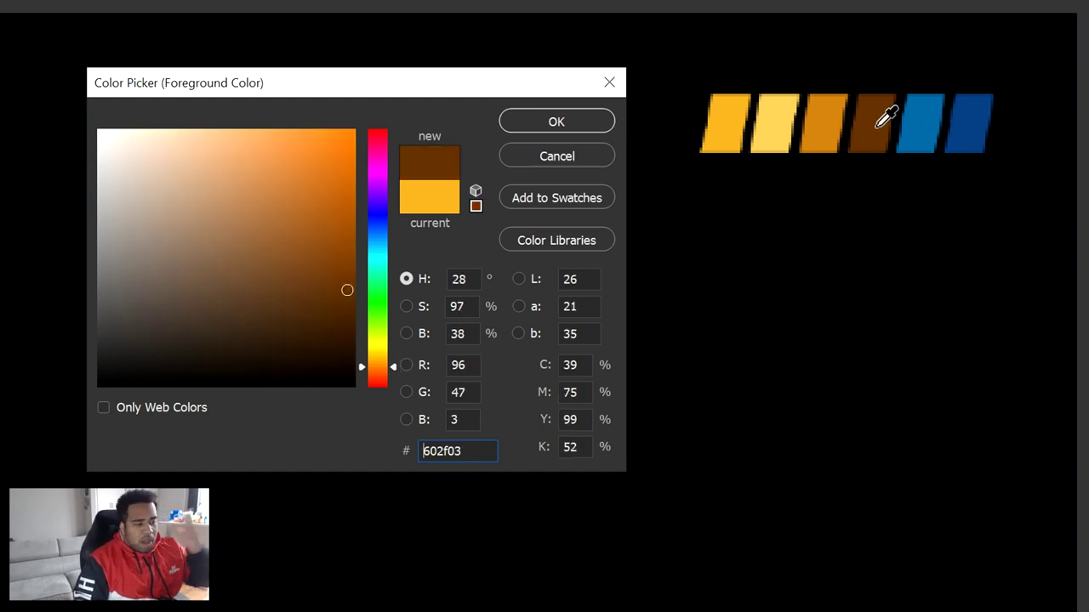
left_click(925, 115)
left_click(980, 112)
left_click(933, 112)
left_click(976, 112)
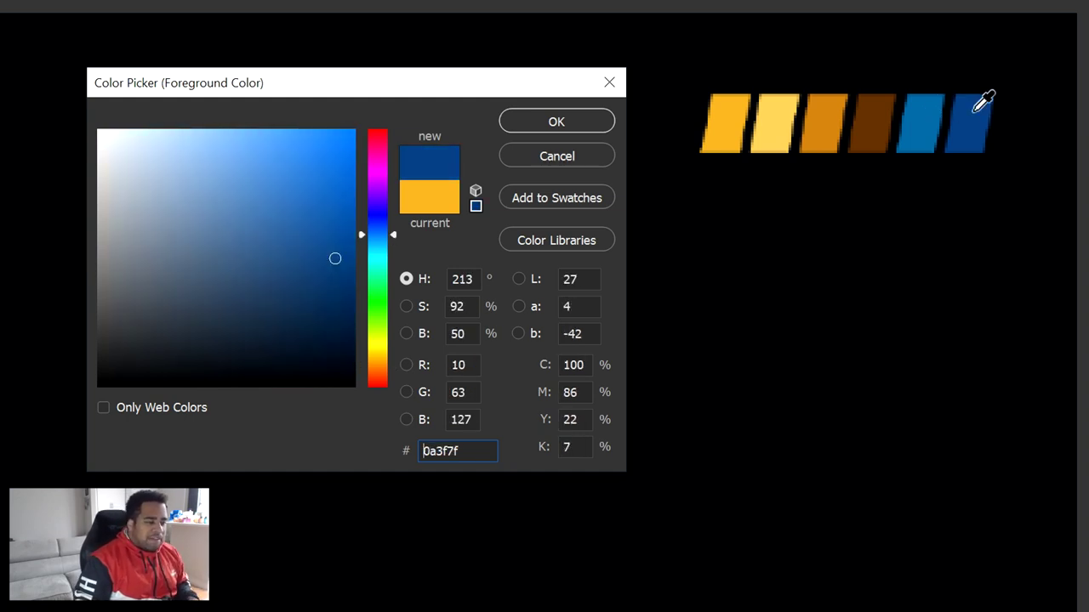
left_click(933, 117)
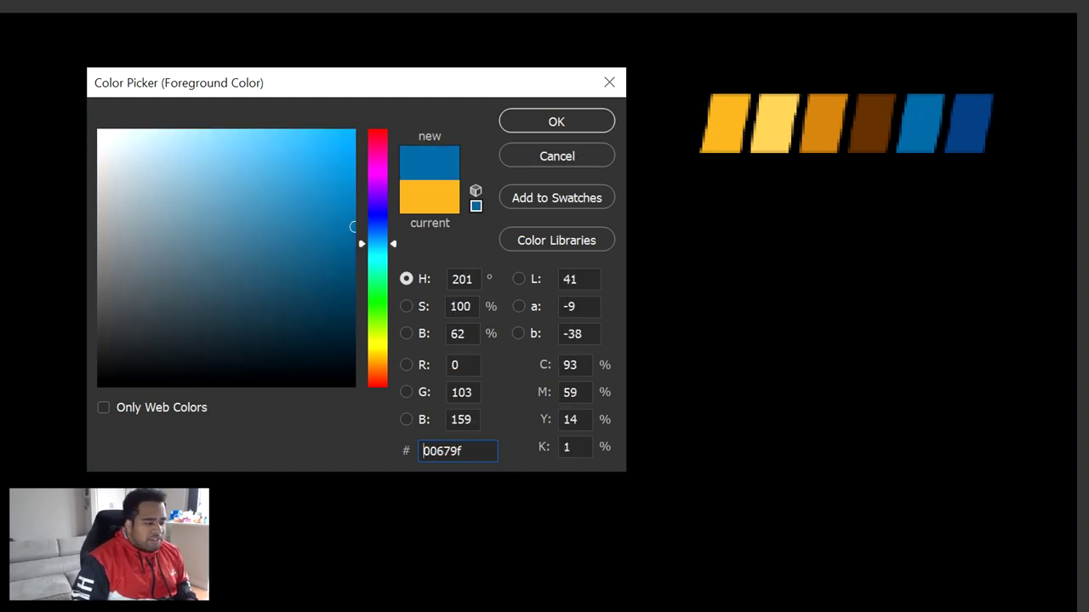
left_click(557, 156)
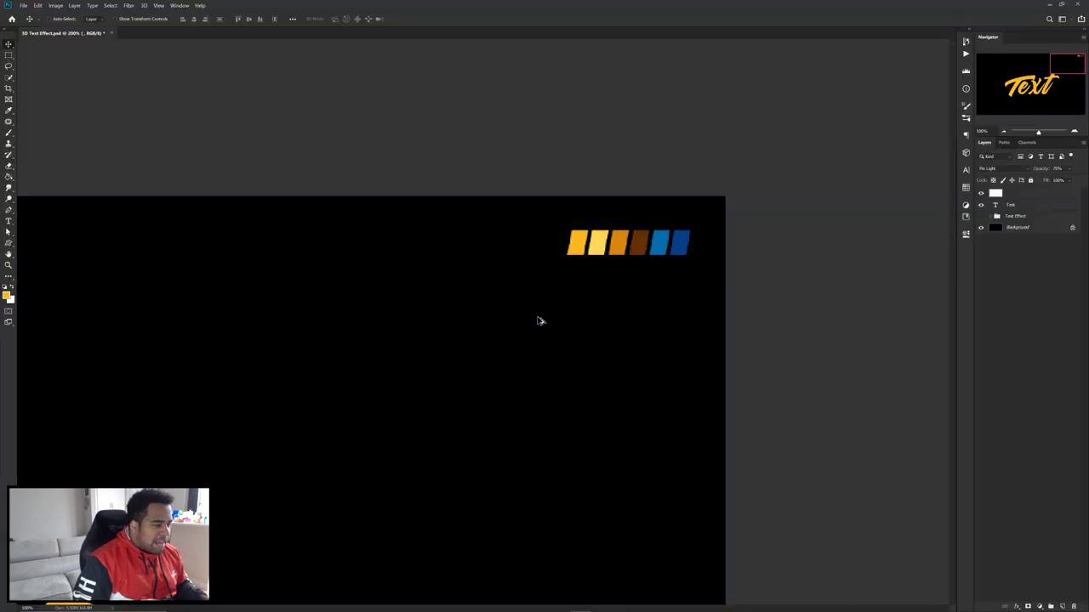
- Duplicate the Text layer
scroll(635, 308, "down", 3)
scroll(565, 333, "up", 1)
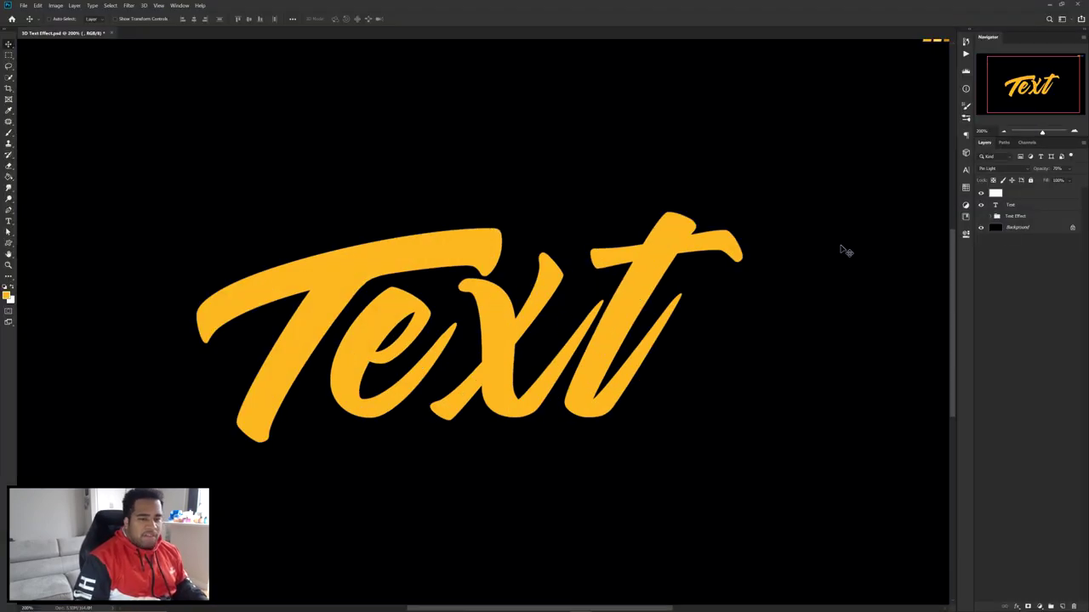
left_click(1021, 195)
left_click(1021, 206)
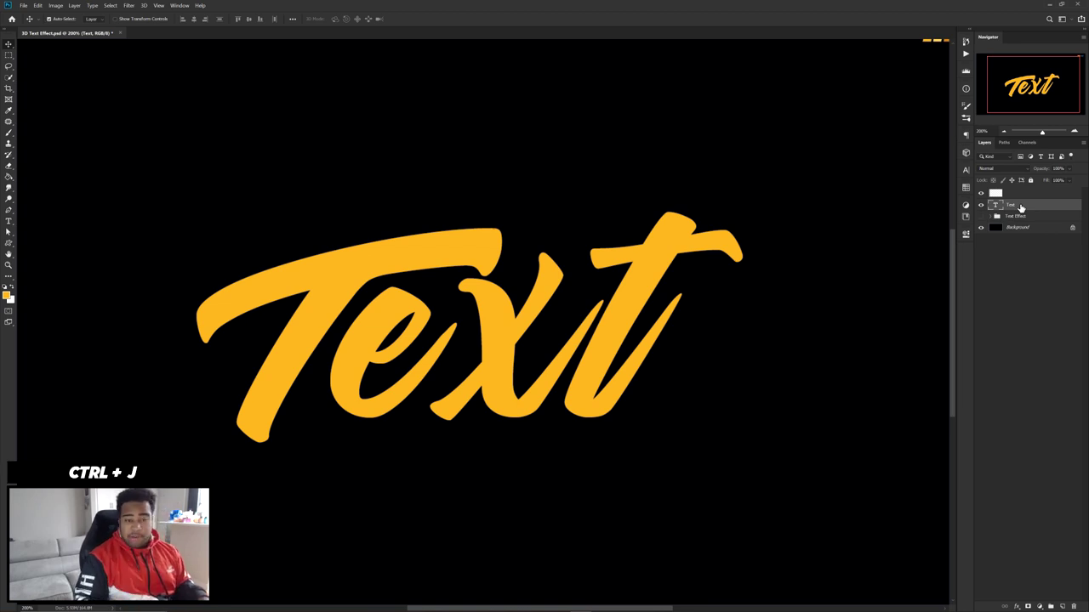
key("ctrl+j")
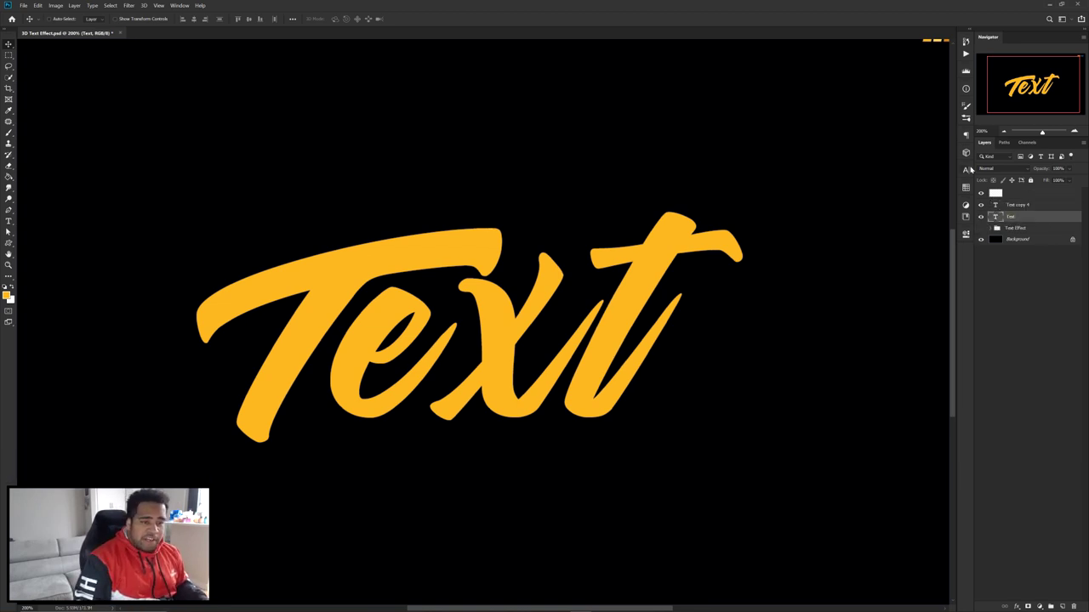
- Set the text colour of the lower Text layer to the brown swatch of the palette
left_click(966, 169)
left_click(942, 220)
left_click_drag(794, 177, 732, 268)
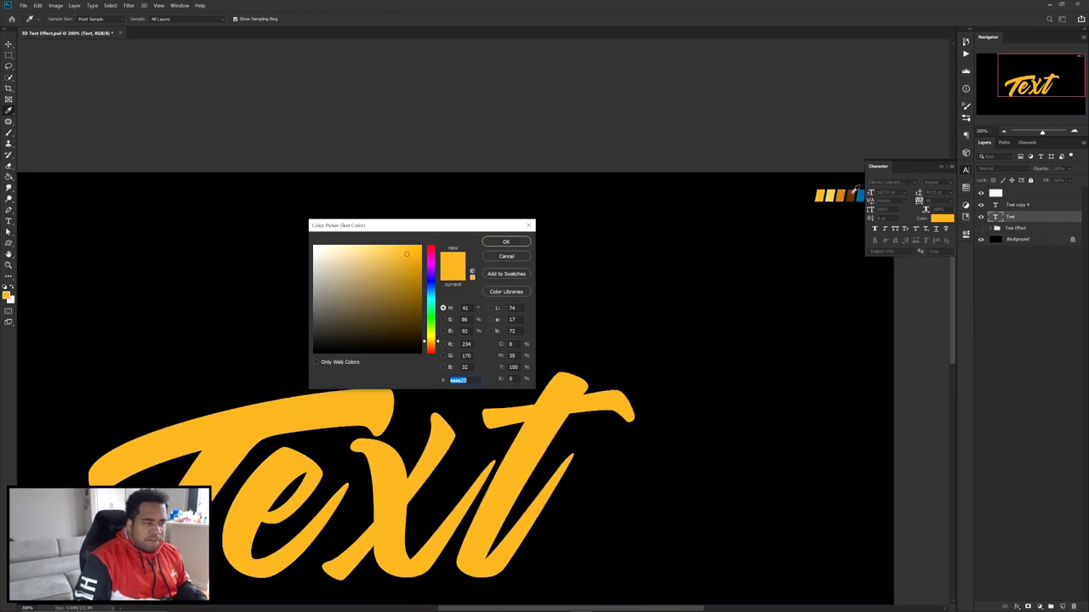
left_click(854, 195)
left_click(506, 242)
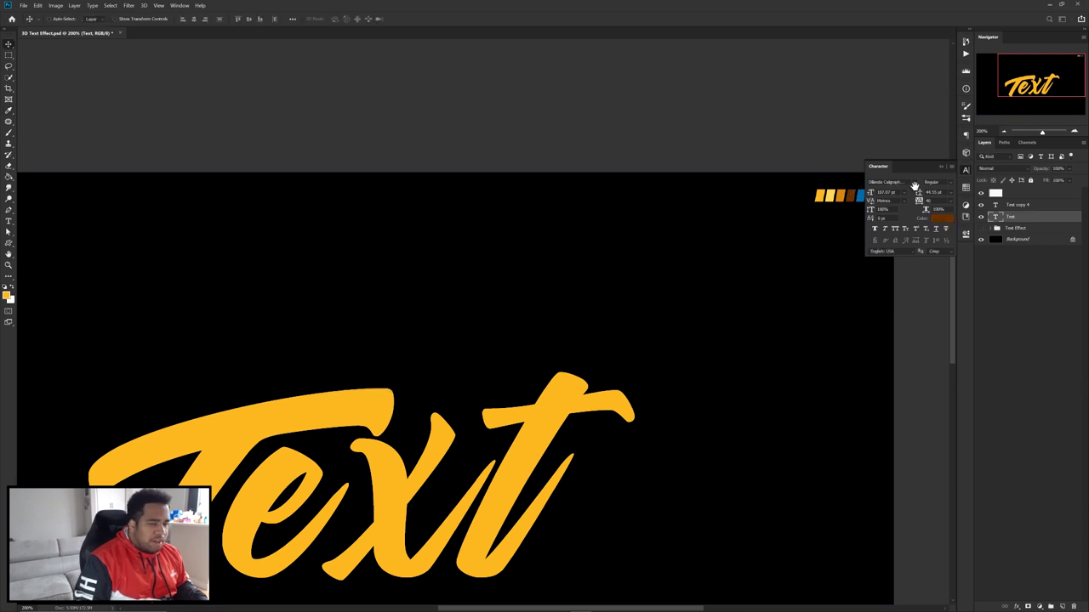
left_click(964, 171)
- Move the brown Text layer slightly down and right of the yellow lettering as its 3D depth
left_click_drag(593, 259, 642, 248)
scroll(467, 391, "up", 2)
left_click_drag(504, 349, 572, 282)
left_click_drag(572, 277, 577, 292)
left_click_drag(404, 299, 684, 309)
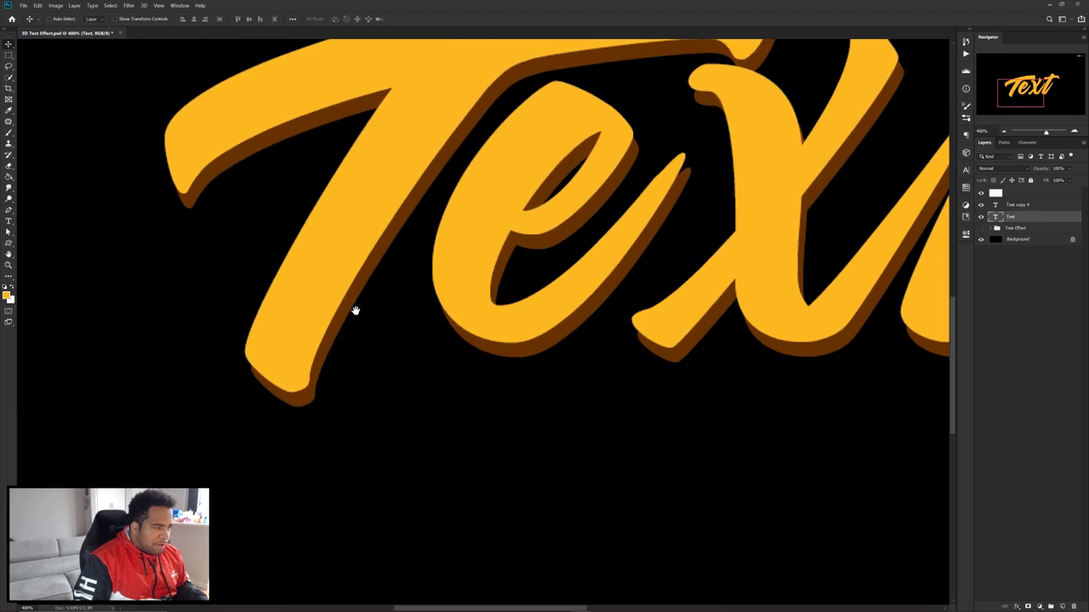
left_click_drag(346, 309, 546, 334)
scroll(444, 363, "up", 2)
left_click_drag(438, 388, 489, 400)
scroll(488, 374, "down", 3)
left_click_drag(651, 318, 421, 323)
scroll(644, 309, "down", 1)
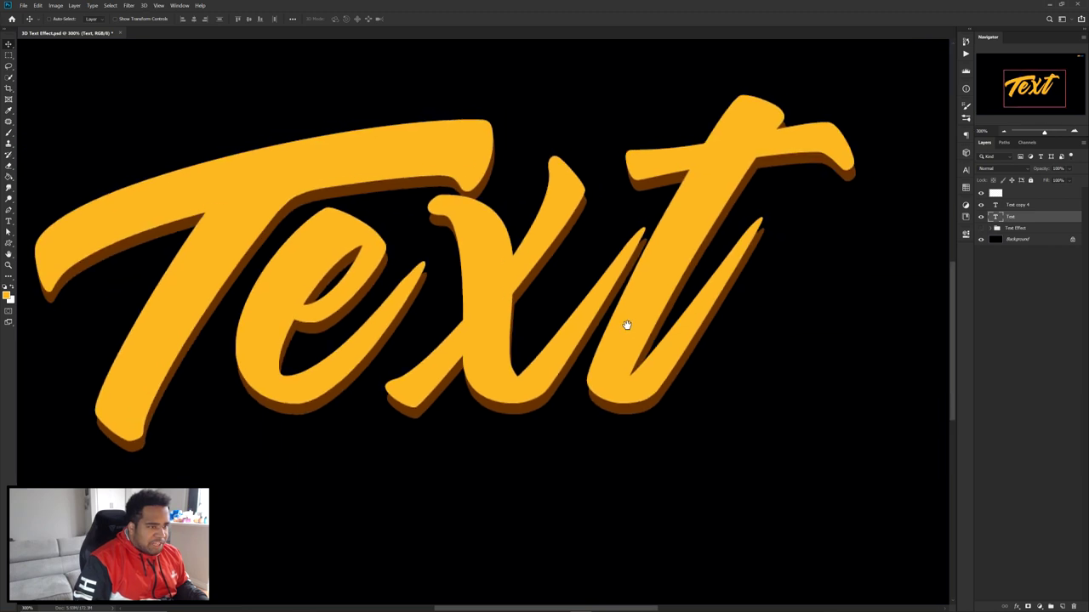
left_click_drag(620, 313, 720, 304)
scroll(715, 306, "down", 1)
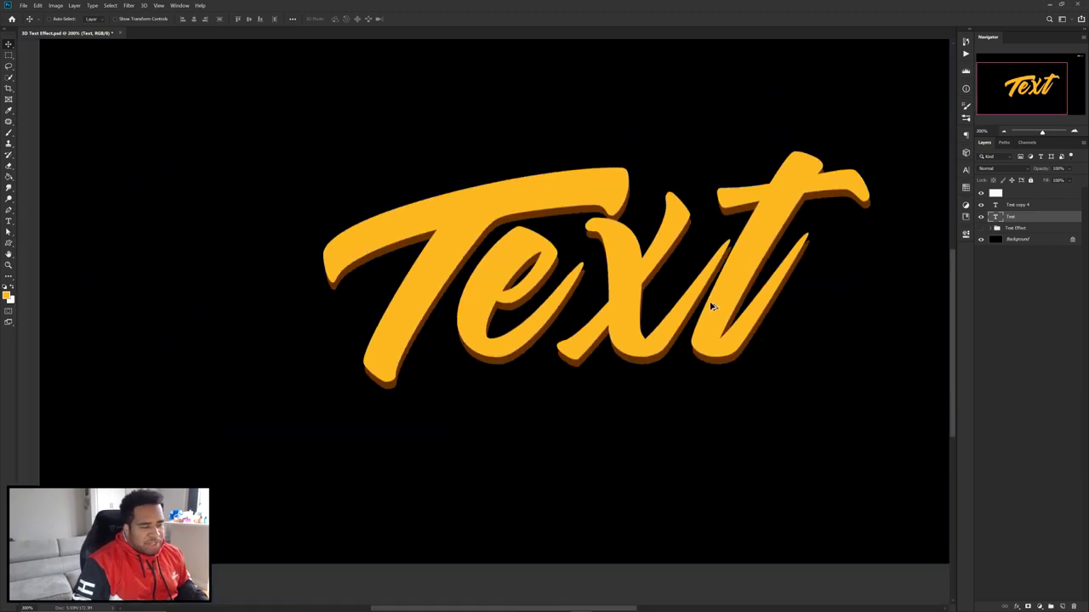
- Try the brown depth text offset to the lower left and then above the yellow lettering
scroll(476, 362, "up", 2)
mouse_move(501, 376)
left_mouse_down()
mouse_move(478, 374)
mouse_move(489, 371)
left_mouse_up()
scroll(520, 345, "down", 2)
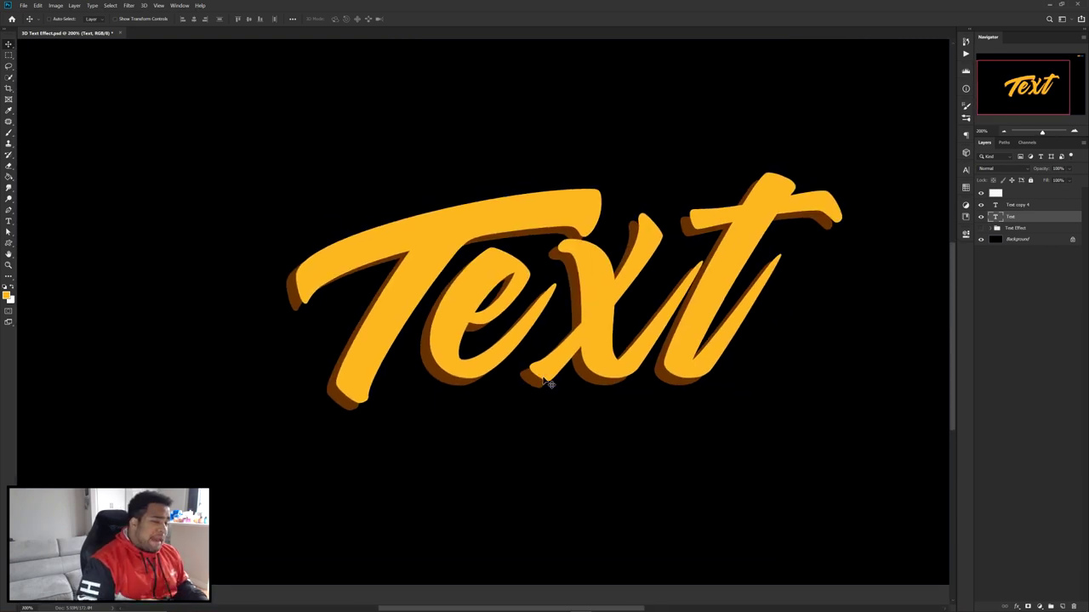
scroll(406, 369, "up", 1)
left_click_drag(405, 369, 410, 341)
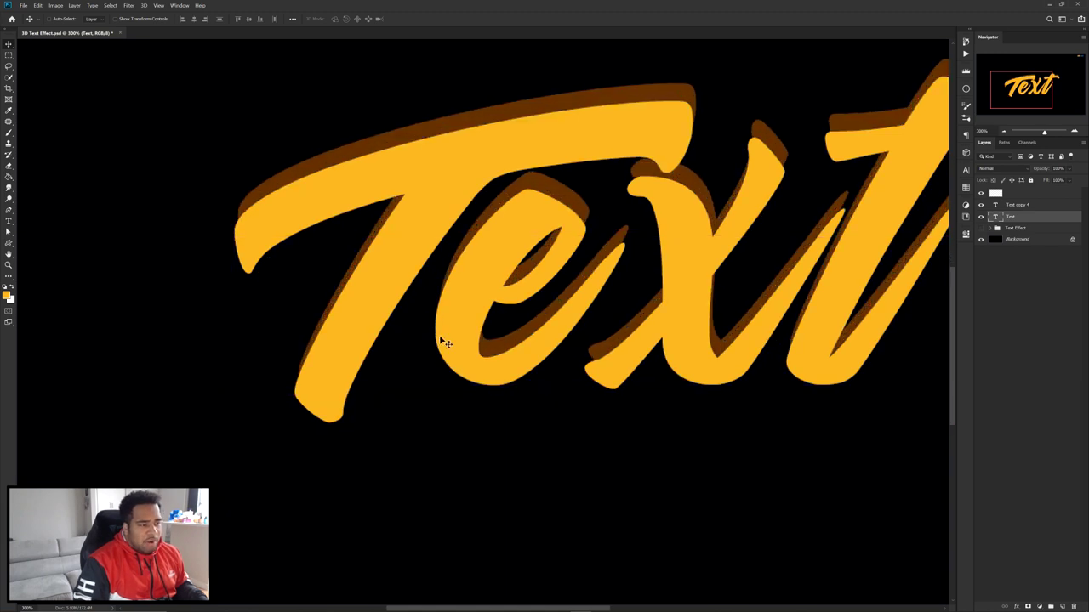
- Move the brown text back down so it sits slightly directly below the yellow lettering
scroll(440, 337, "down", 3)
scroll(419, 383, "up", 4)
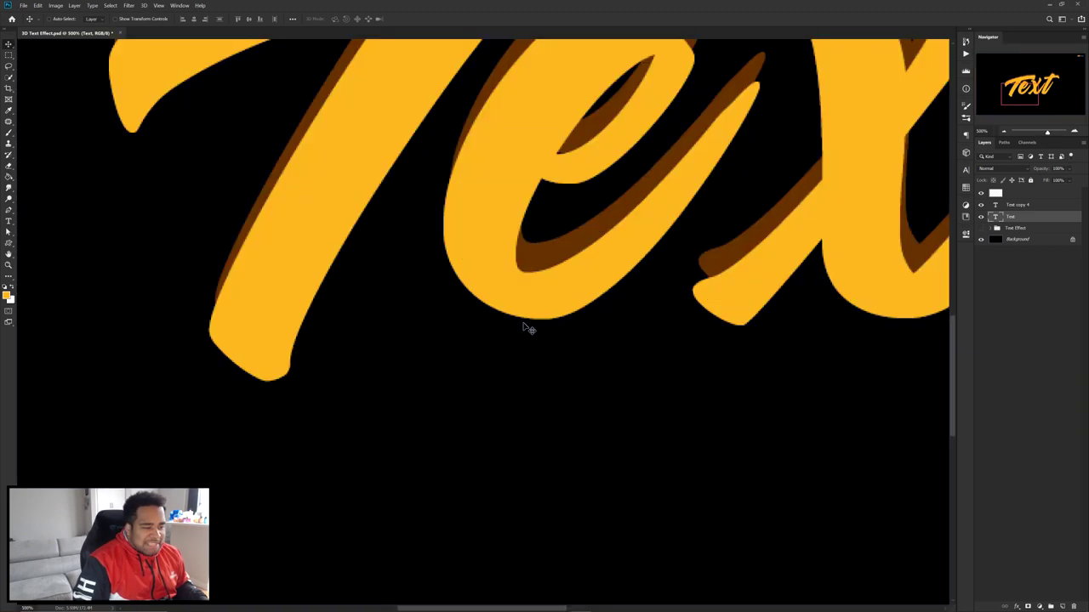
scroll(561, 290, "down", 1)
left_click_drag(573, 291, 563, 351)
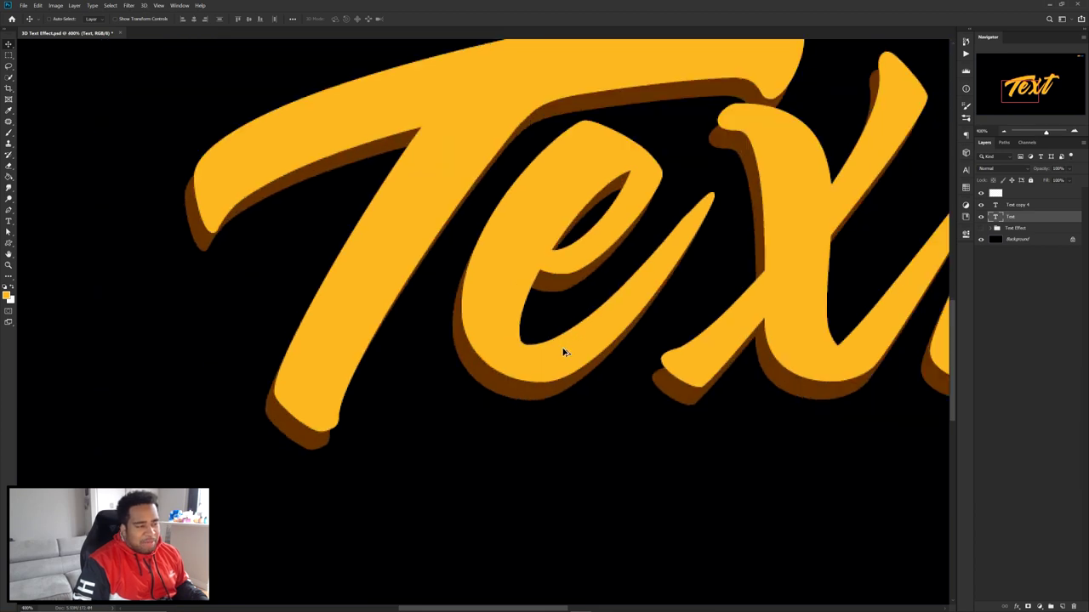
scroll(563, 351, "down", 1)
left_click_drag(352, 401, 355, 420)
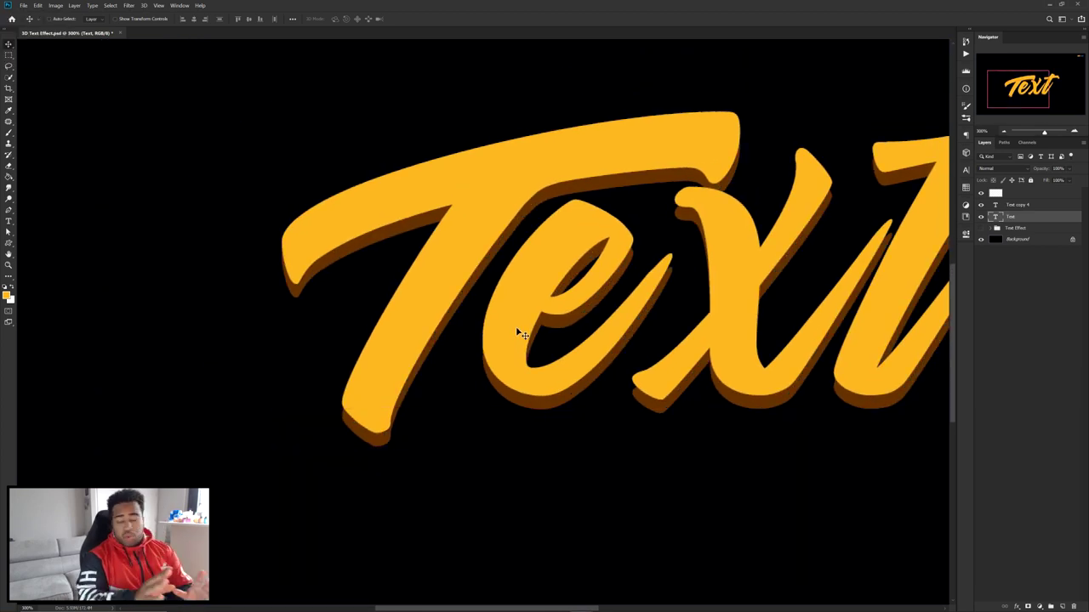
scroll(603, 347, "right", 3)
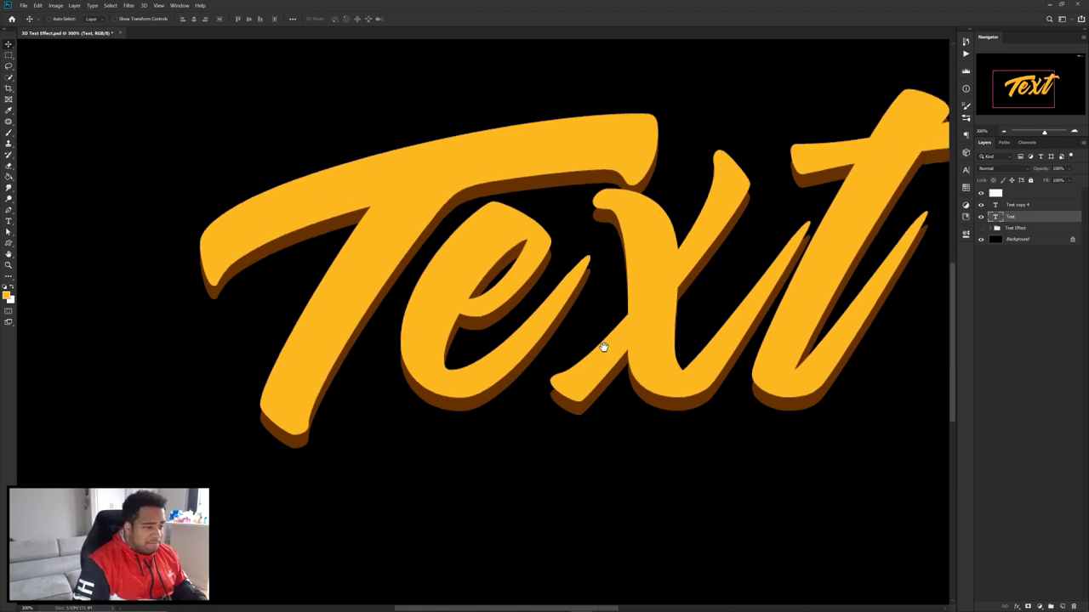
- Capture a screen region over the lettering, circle the disconnected depth edges on the e and x strokes, and discard the capture
key("Print")
left_click_drag(242, 150, 920, 546)
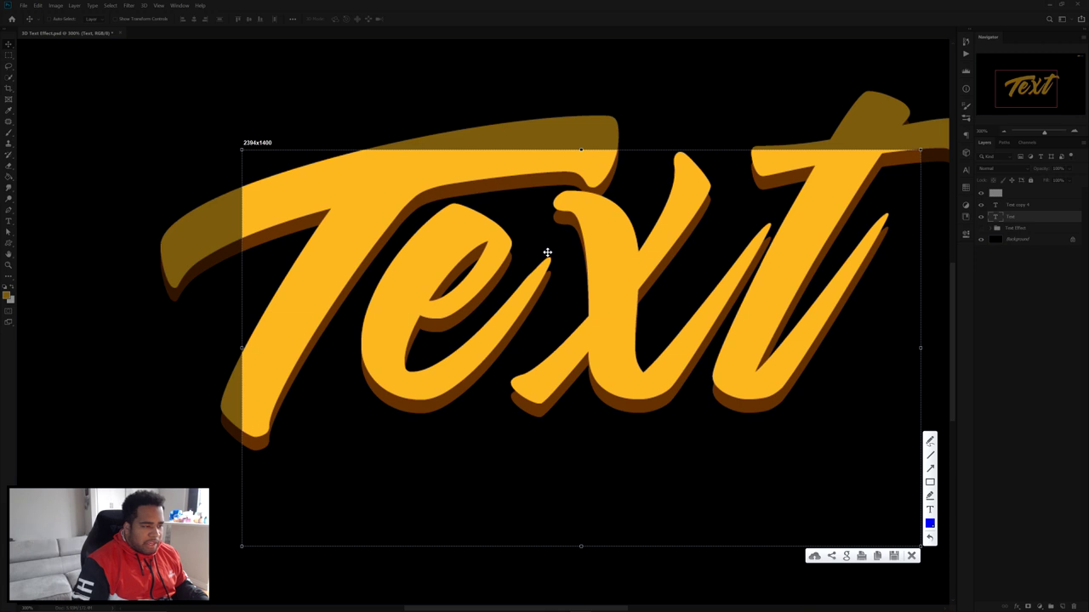
left_click_drag(554, 251, 542, 264)
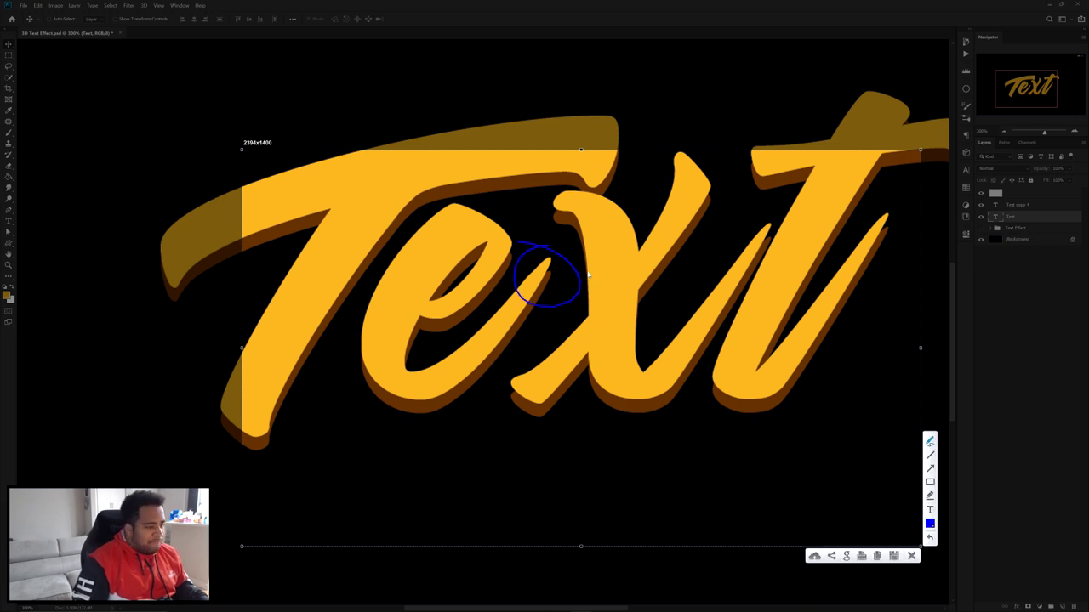
mouse_move(768, 212)
left_mouse_down()
mouse_move(747, 241)
mouse_move(769, 212)
left_mouse_up()
mouse_move(516, 374)
left_mouse_down()
mouse_move(516, 432)
mouse_move(498, 377)
left_mouse_up()
left_click_drag(716, 179, 712, 180)
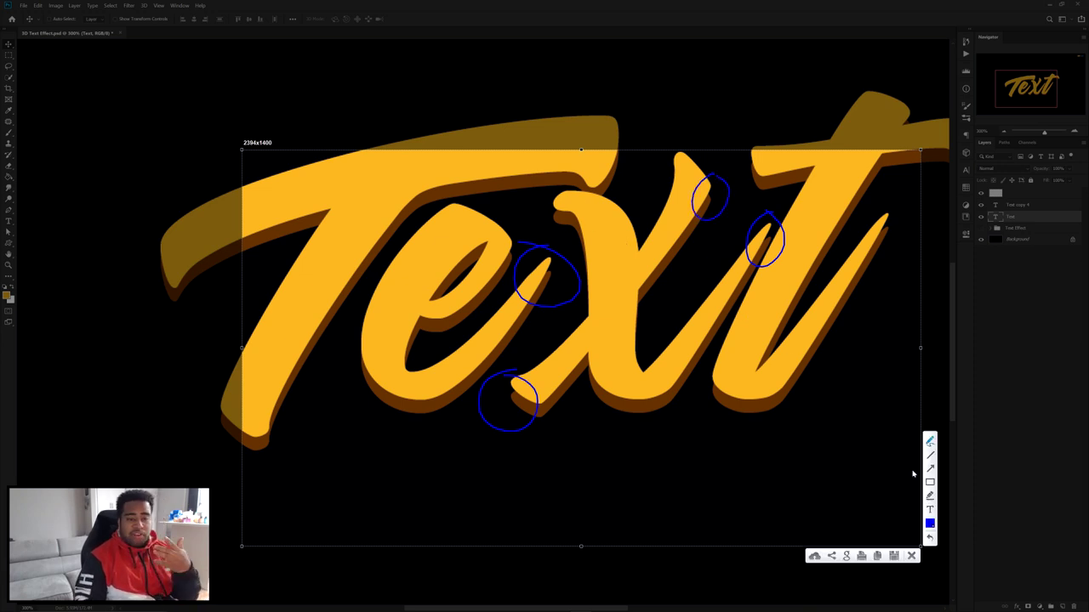
left_click(912, 555)
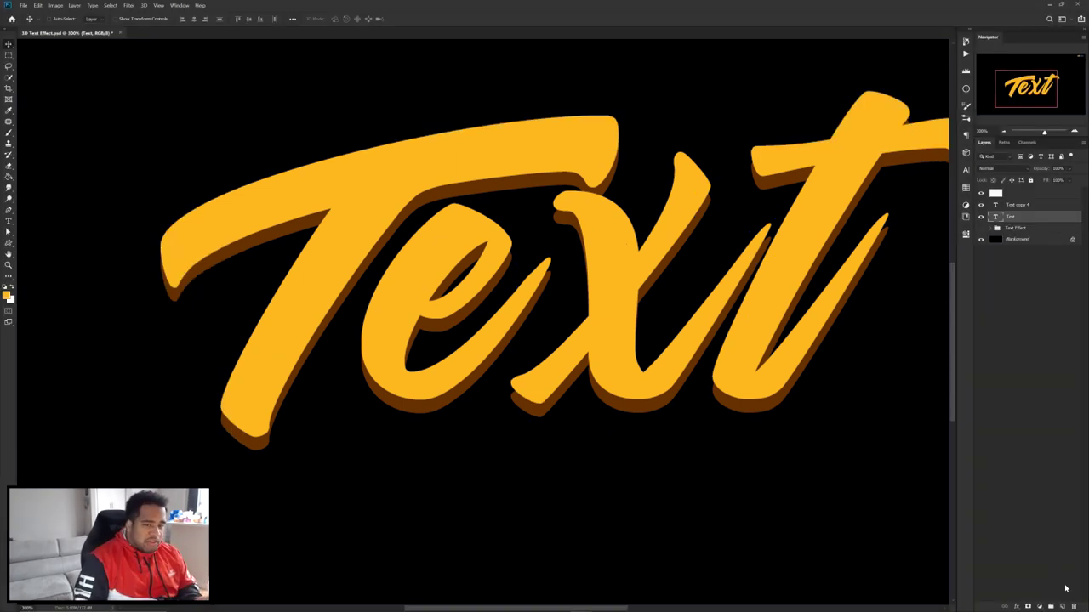
- Add a new layer between the two text layers and sample the depth text's brown for the Brush tool
left_click(1064, 605)
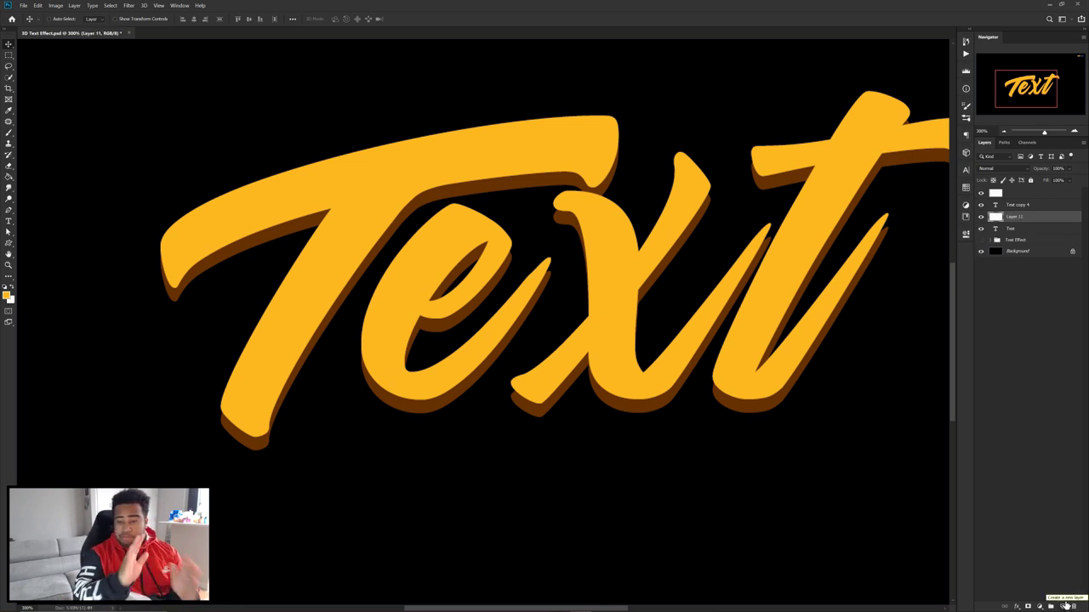
key("b")
scroll(579, 272, "up", 10)
right_click(540, 273, "alt")
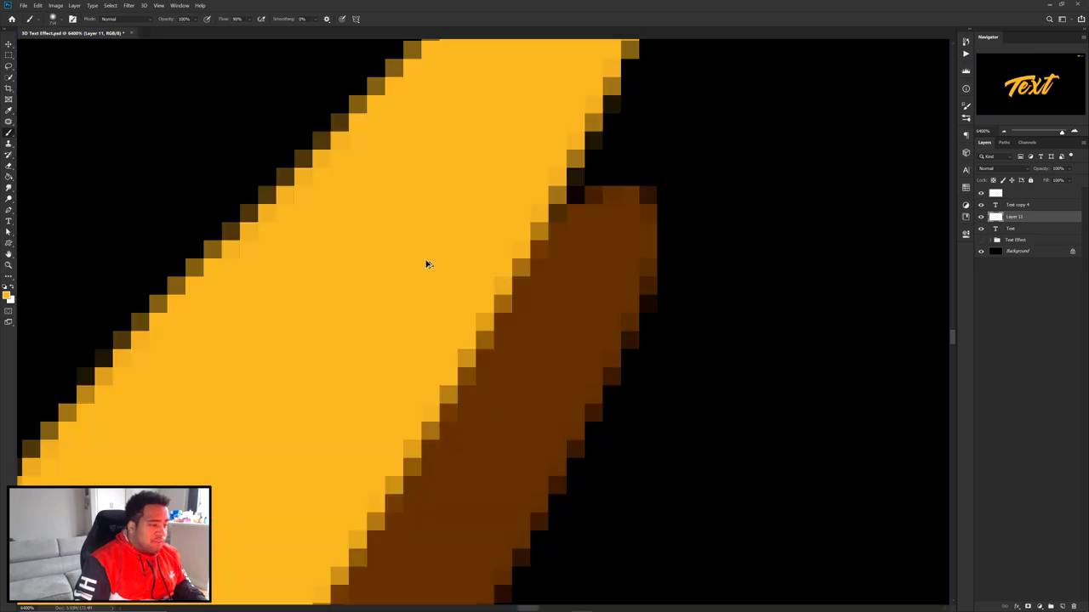
right_click(600, 246, "alt")
right_click(605, 243, "alt")
scroll(558, 269, "down", 7)
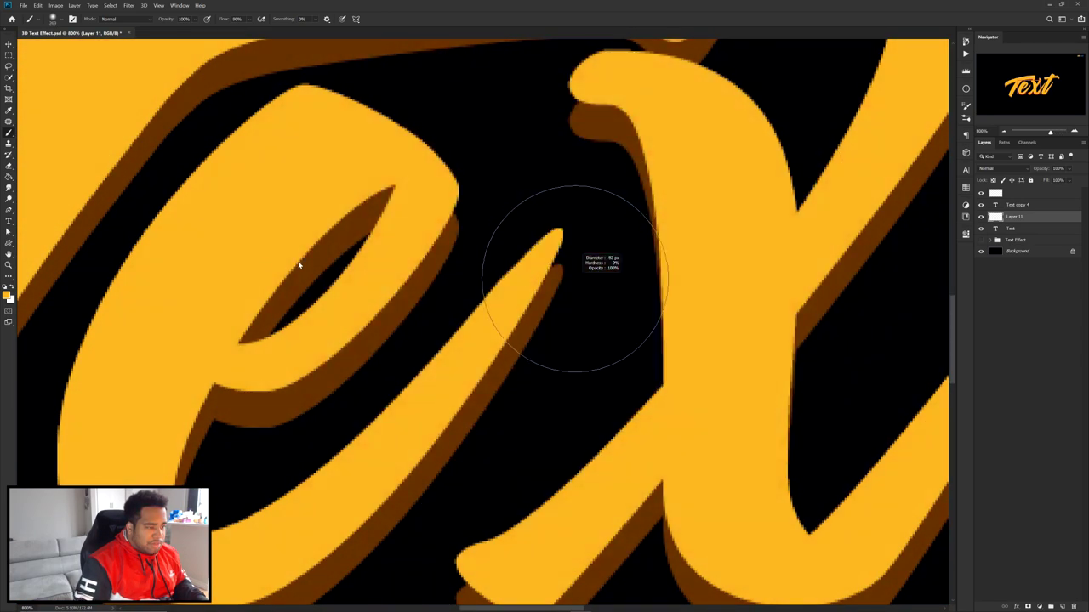
left_click(547, 293, "alt")
- Set a small brush with 100% hardness and paint brown over the gap beside the tip of the e's tail
right_click(591, 273, "alt")
right_click(610, 284, "alt")
scroll(569, 265, "up", 3)
right_click(567, 267, "alt")
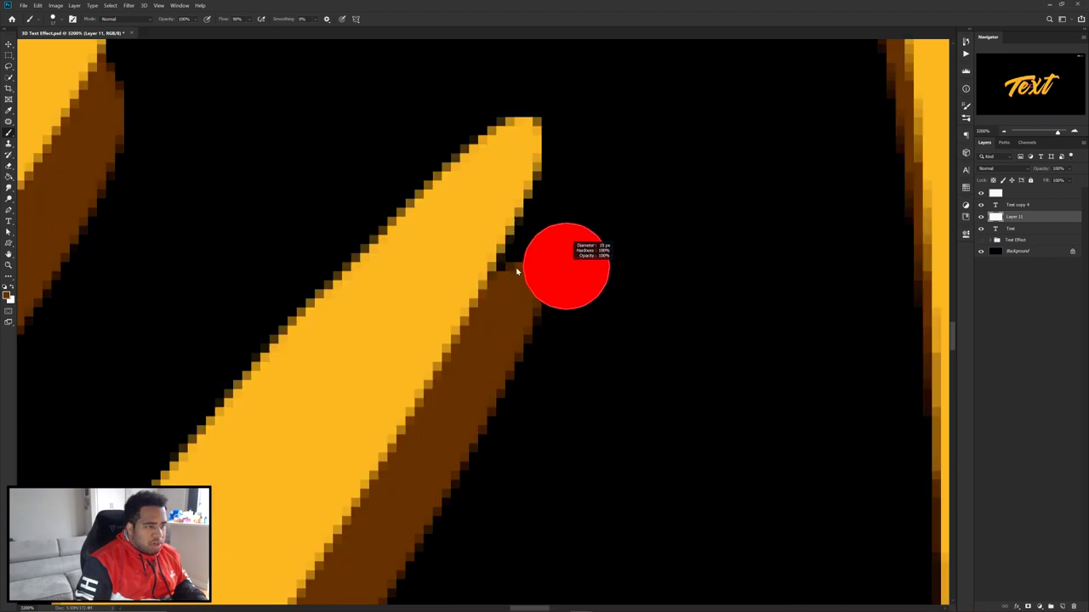
right_click(507, 241, "alt")
mouse_move(521, 158)
left_mouse_down()
mouse_move(531, 258)
mouse_move(515, 298)
left_mouse_up()
scroll(504, 252, "down", 3)
key("ctrl+0")
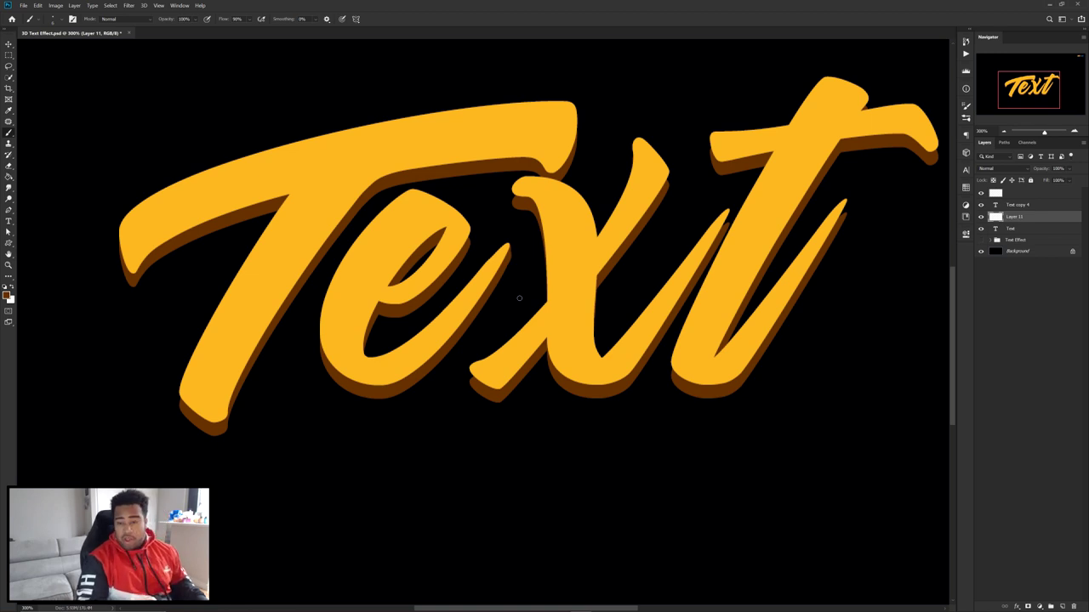
- Paint brown over the depth gaps at the x's lower foot and beside the tip of its tail
scroll(467, 360, "up", 7)
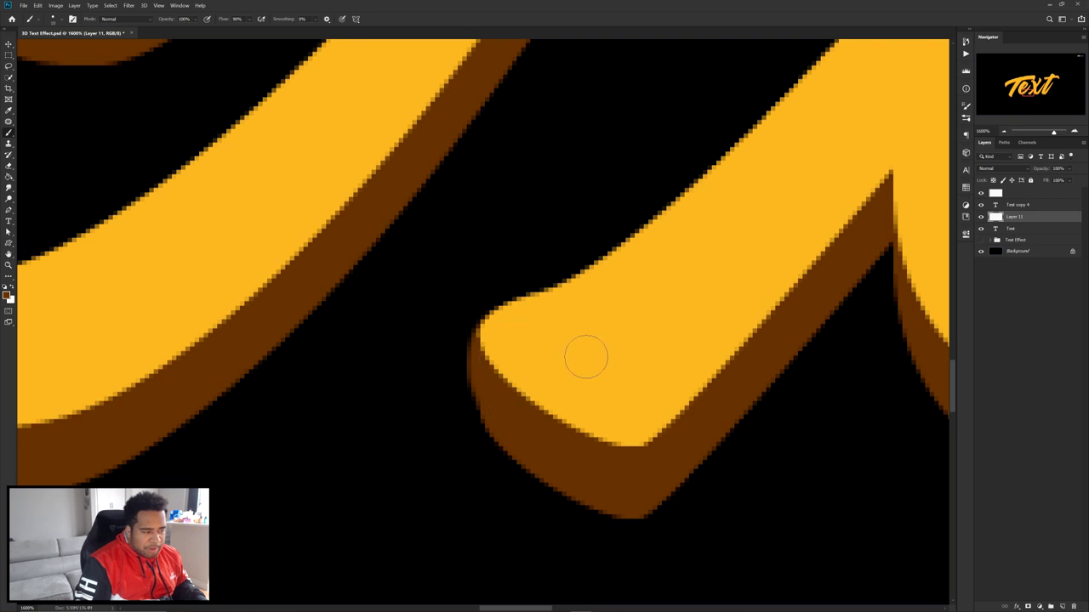
scroll(584, 357, "down", 4)
scroll(728, 260, "down", 2)
scroll(676, 297, "up", 6)
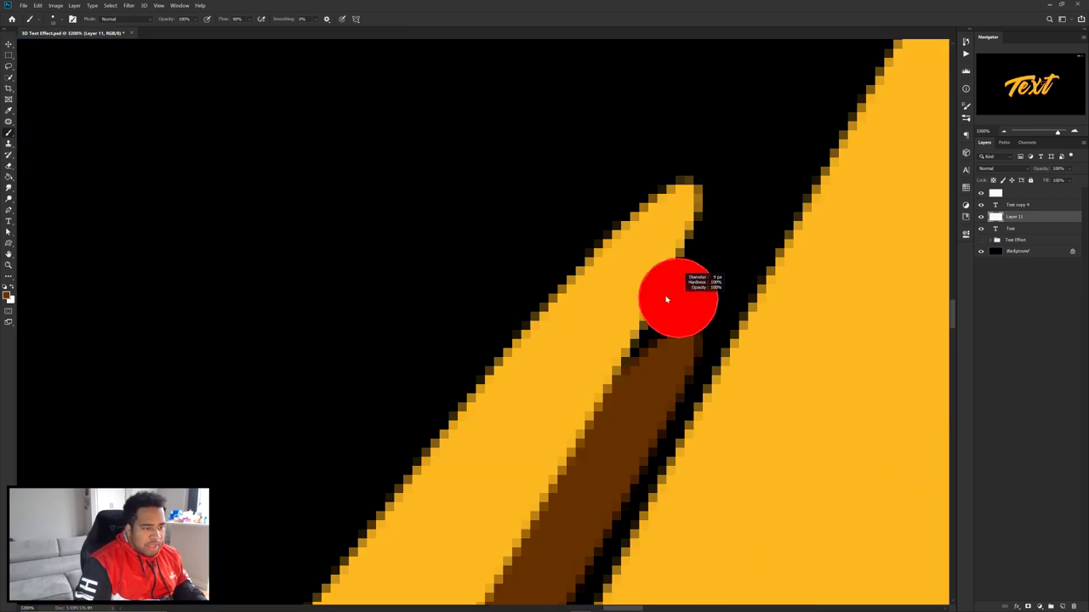
scroll(595, 382, "down", 9)
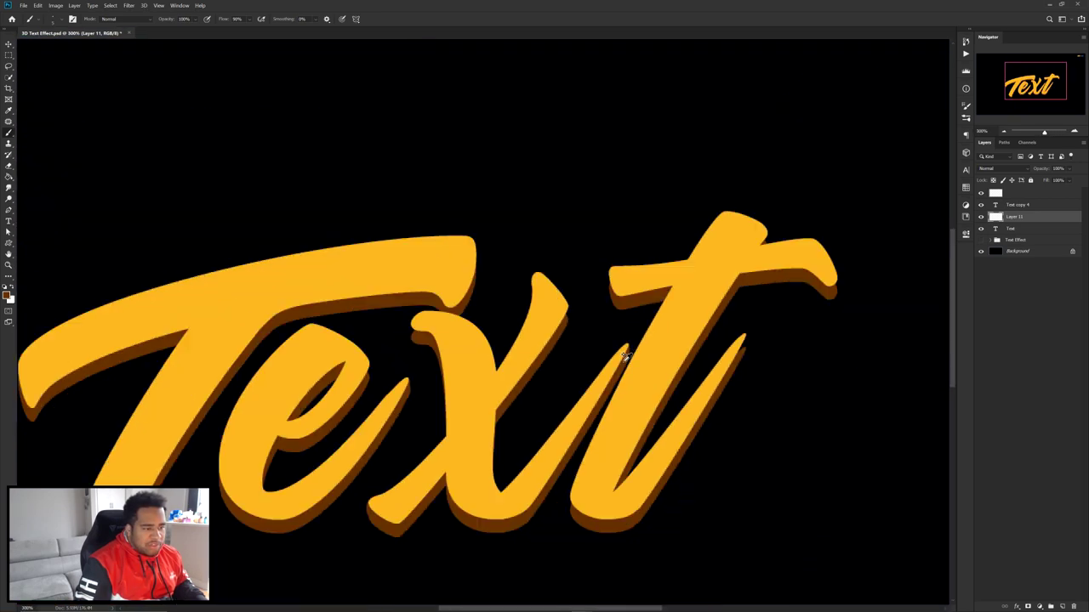
- Paint brown over the depth gaps at the tip of the x's upper arm and at the end of the t's crossbar
scroll(565, 313, "up", 9)
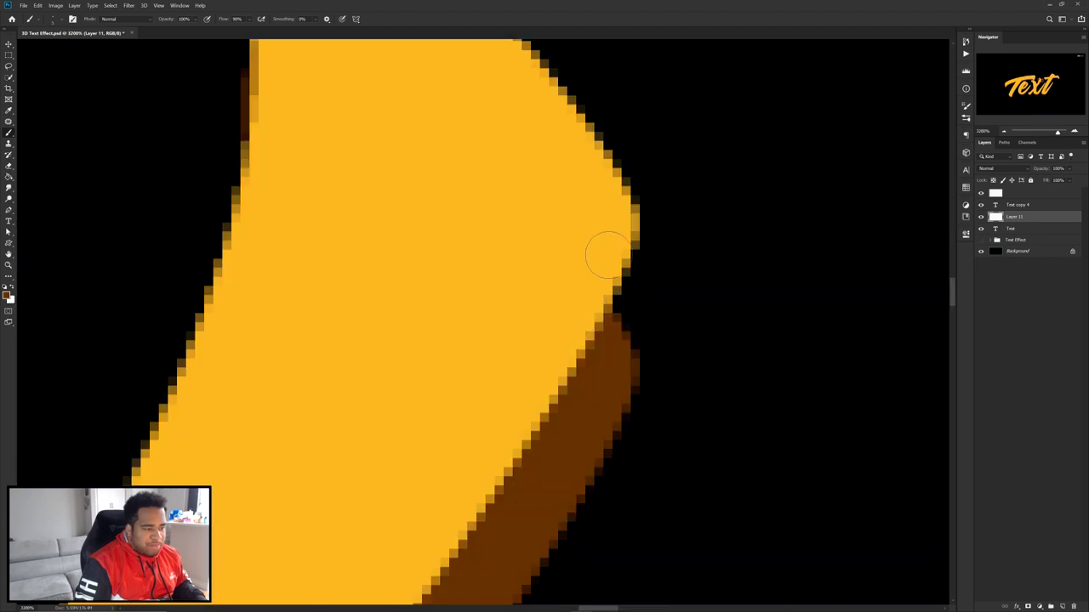
mouse_move(607, 199)
left_mouse_down()
mouse_move(642, 278)
mouse_move(619, 401)
left_mouse_up()
scroll(621, 399, "down", 9)
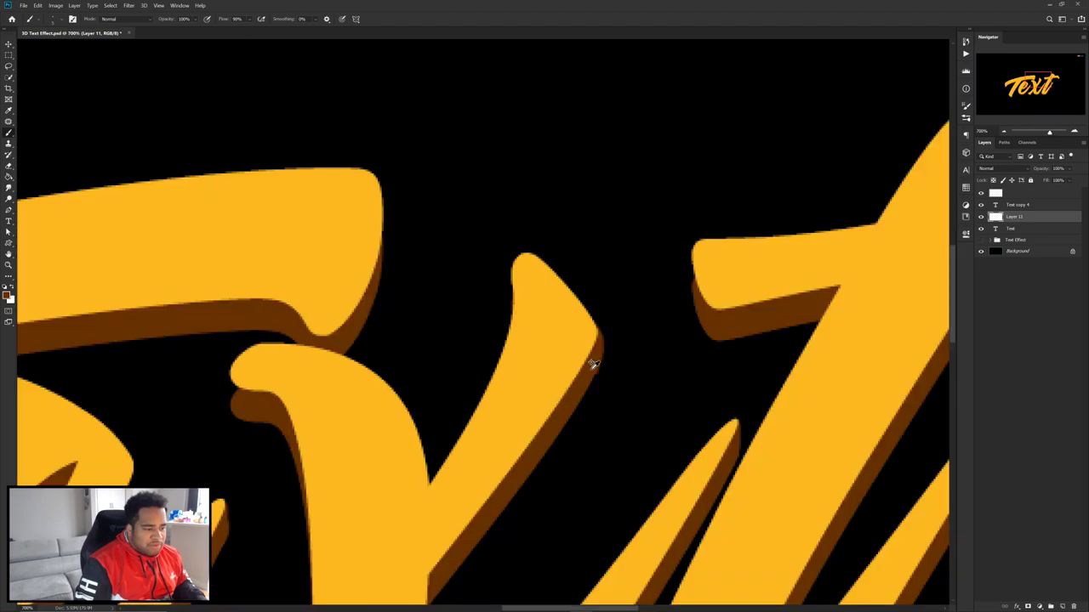
scroll(749, 341, "up", 7)
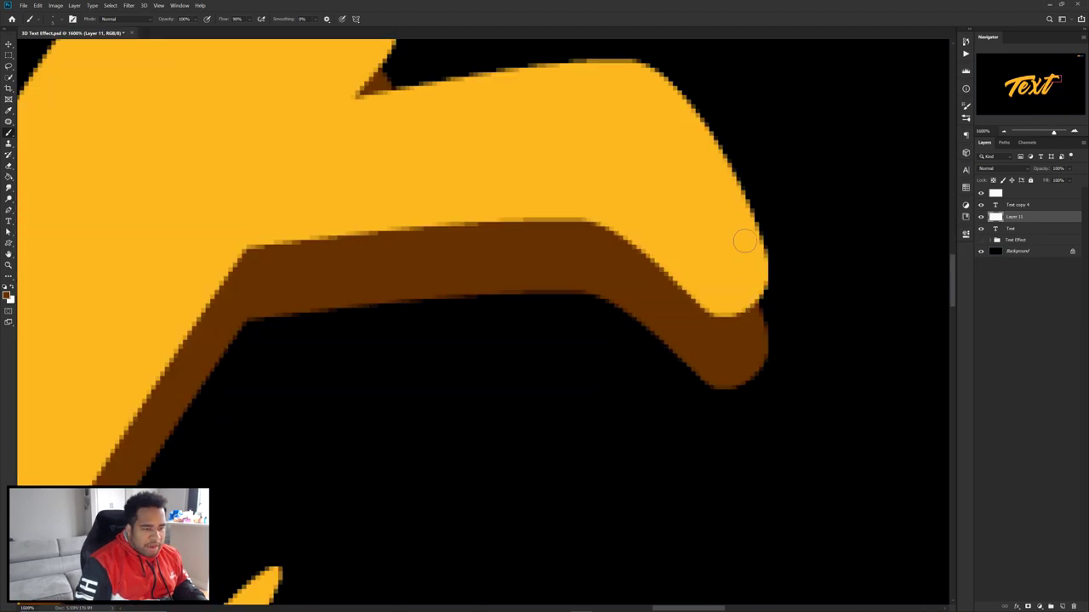
scroll(687, 312, "down", 3)
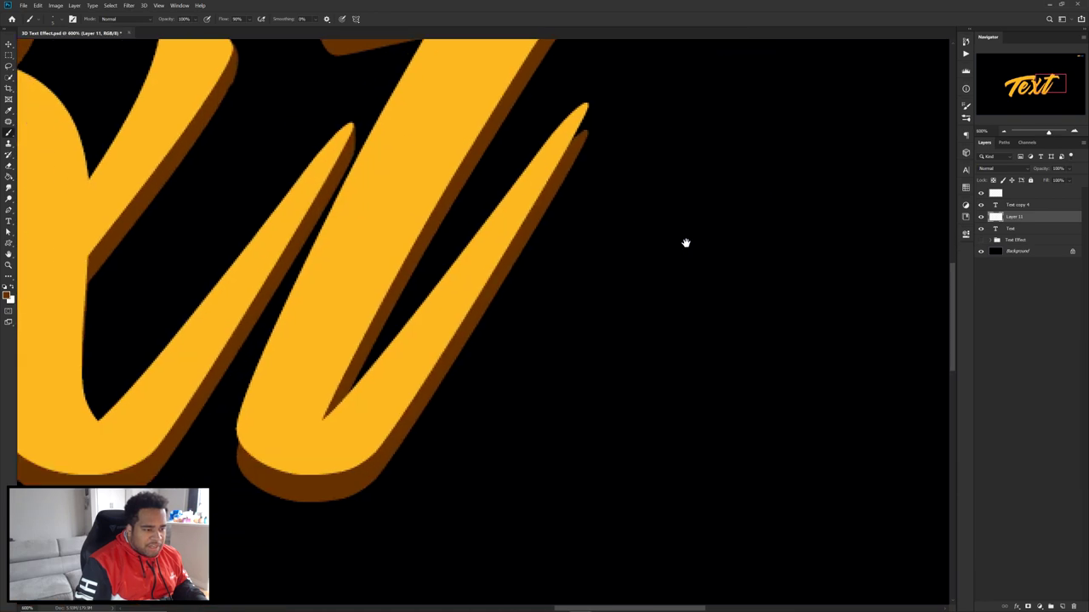
- Paint brown over the depth gap beside the tip of the t's tail
scroll(607, 104, "up", 3)
mouse_move(591, 247)
left_mouse_down()
mouse_move(593, 226)
mouse_move(580, 227)
mouse_move(563, 262)
left_mouse_up()
left_click_drag(128, 433, 619, 268)
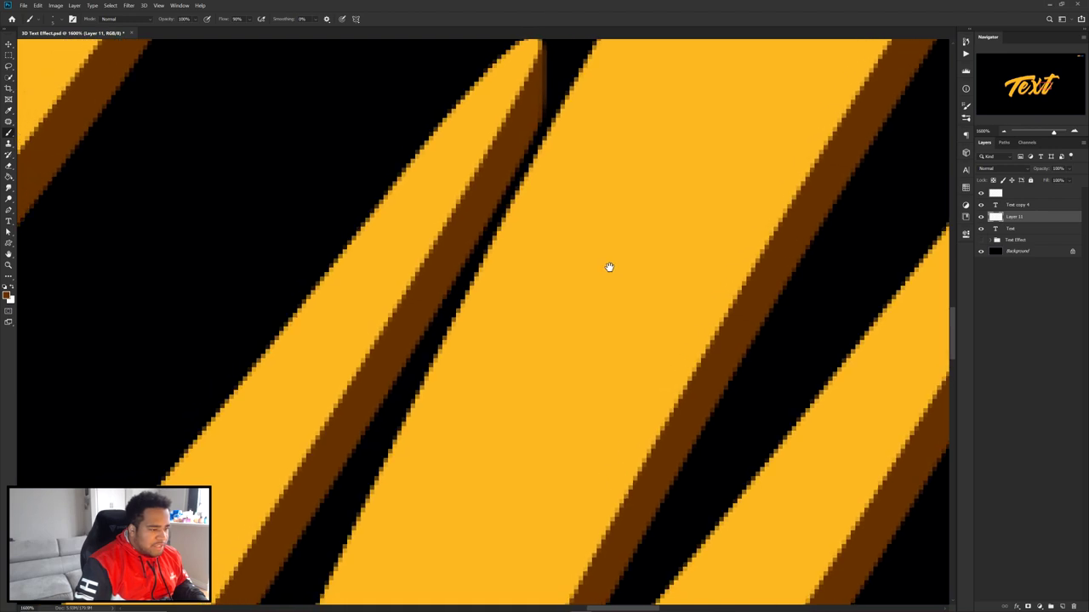
scroll(411, 418, "down", 1)
mouse_move(411, 418)
left_mouse_down()
mouse_move(525, 345)
mouse_move(526, 298)
mouse_move(630, 363)
mouse_move(588, 314)
left_mouse_up()
mouse_move(783, 47)
left_mouse_down()
mouse_move(603, 195)
mouse_move(577, 281)
left_mouse_up()
- Enlarge the brush and fill the remaining brown depth gaps along the e, the x and the capital T
key("bracketright")
key("bracketright")
key("bracketright")
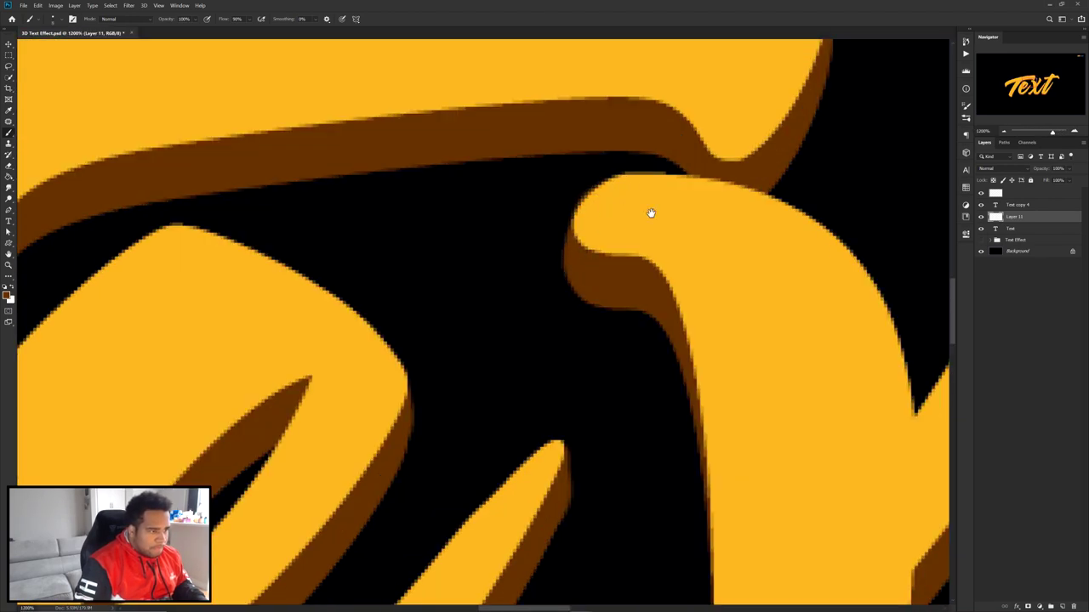
left_click_drag(652, 213, 501, 552)
left_click_drag(680, 243, 684, 297)
scroll(654, 272, "down", 3)
mouse_move(553, 315)
left_mouse_down()
mouse_move(629, 272)
mouse_move(808, 102)
left_mouse_up()
scroll(441, 310, "up", 3)
scroll(431, 311, "down", 2)
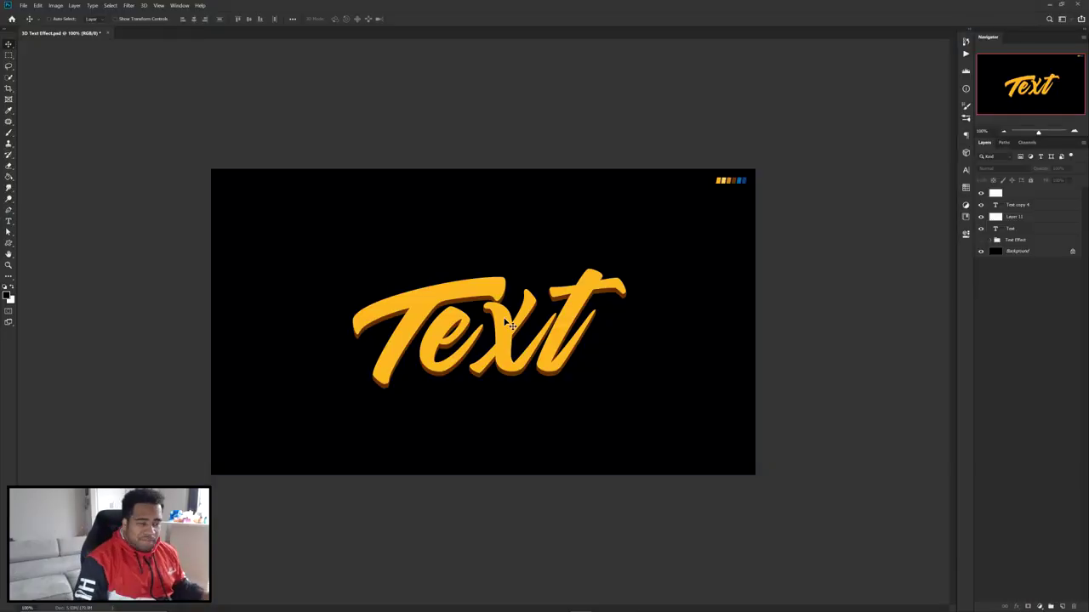
- Combine the painted depth layer and the brown text layer into one group
scroll(511, 325, "up", 2)
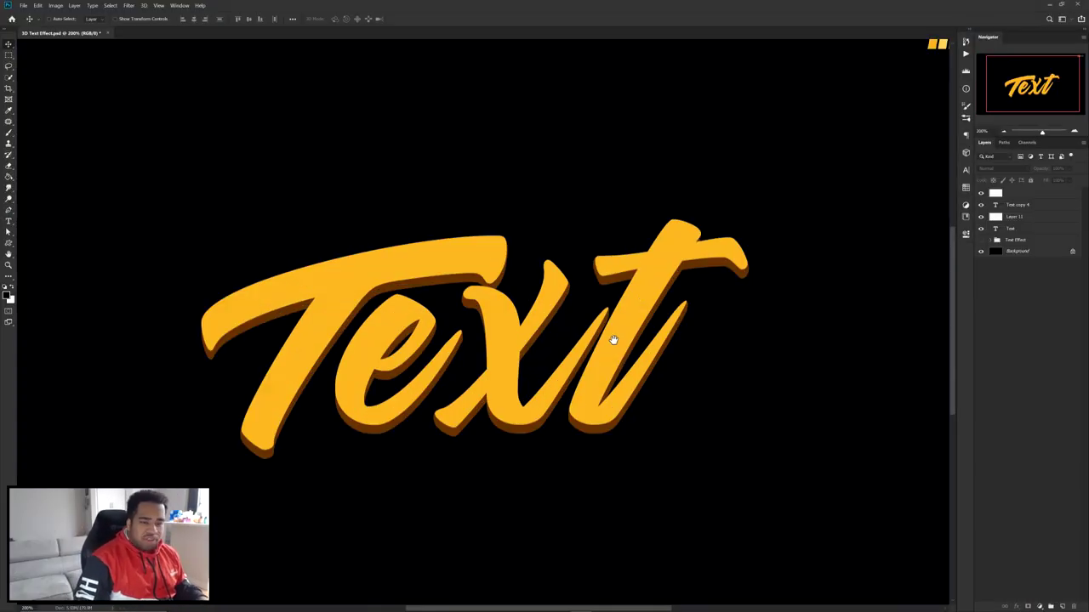
left_click(1019, 218)
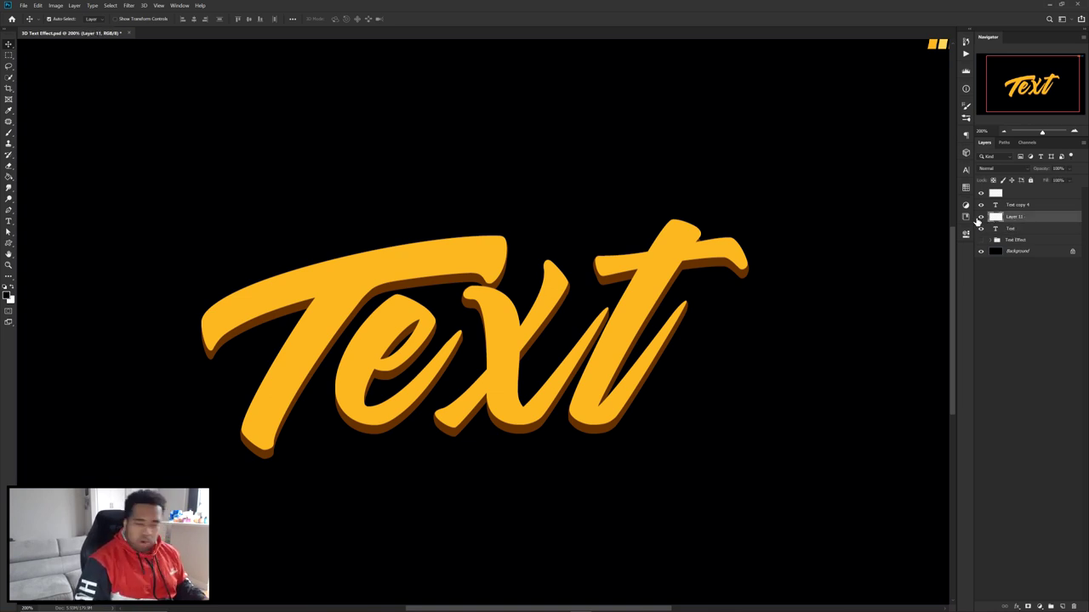
left_click(1025, 232, "shift")
left_click_drag(778, 235, 780, 277)
key("ctrl+z")
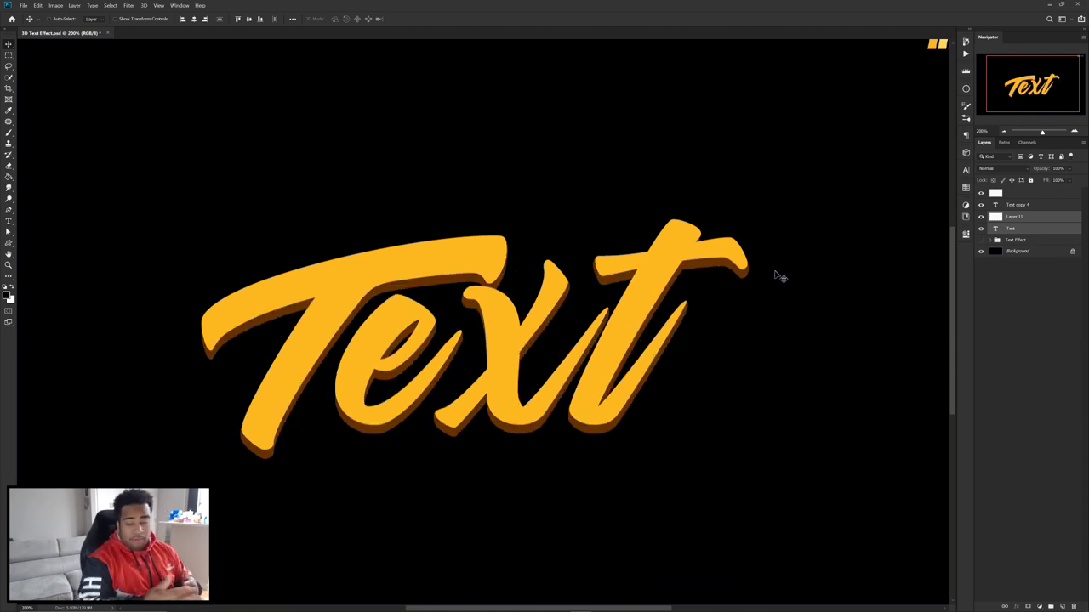
key("ctrl+g")
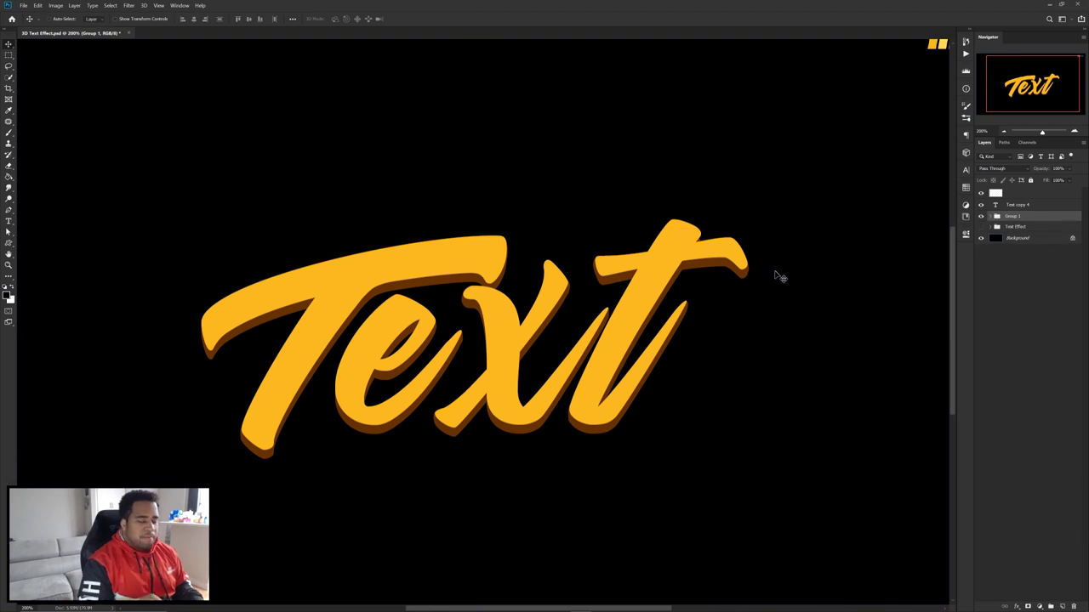
- Duplicate the depth group and merge the copy into a single layer
key("ctrl+j")
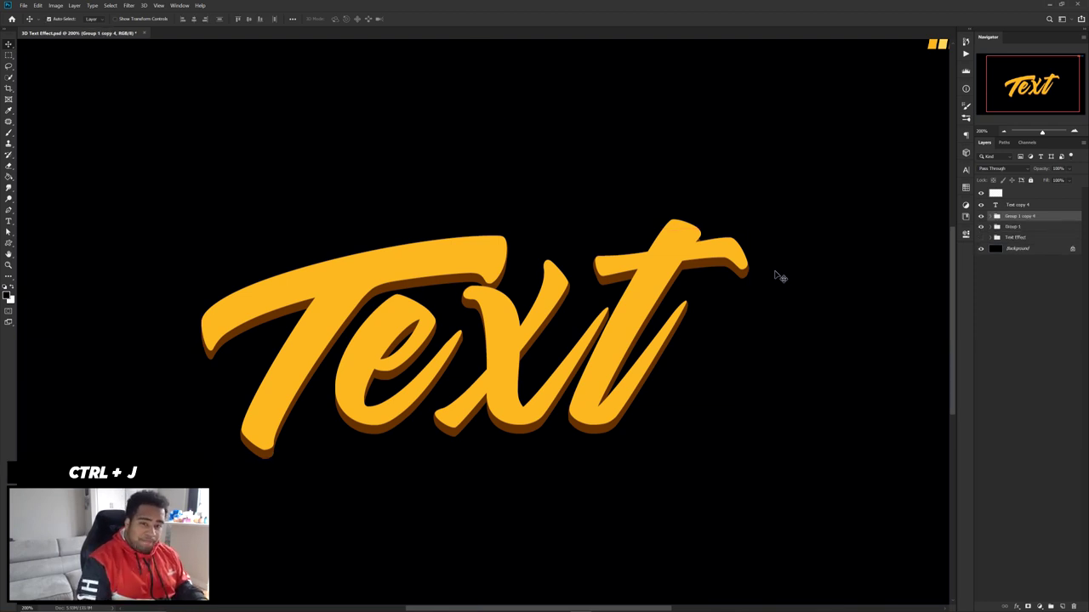
key("ctrl+e")
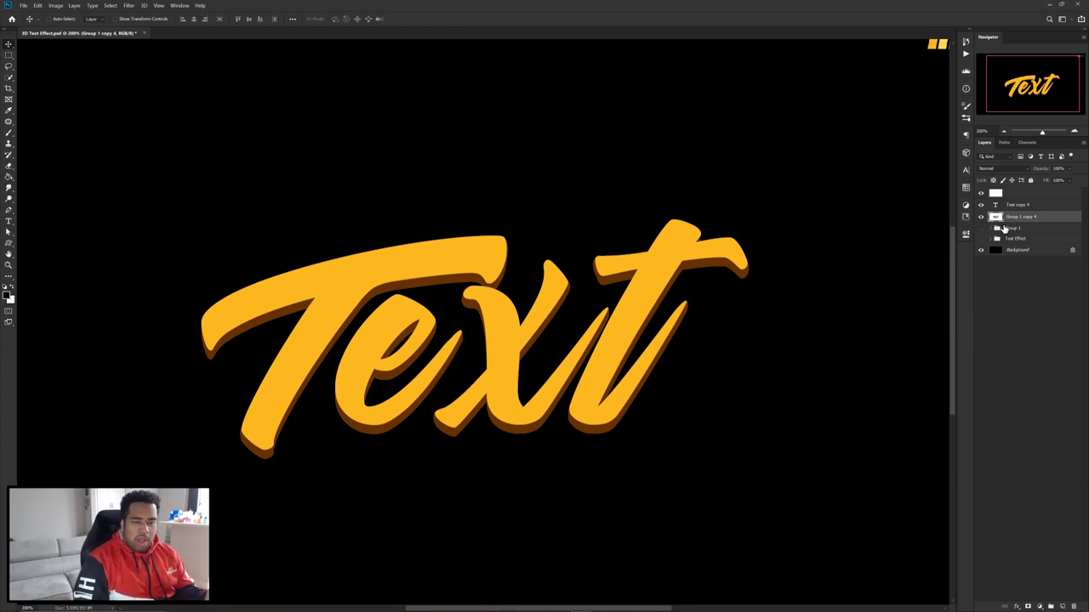
- Hide the original depth group, rename it "back up", and select the merged copy
double_click(1014, 228)
type("back up")
key("Return")
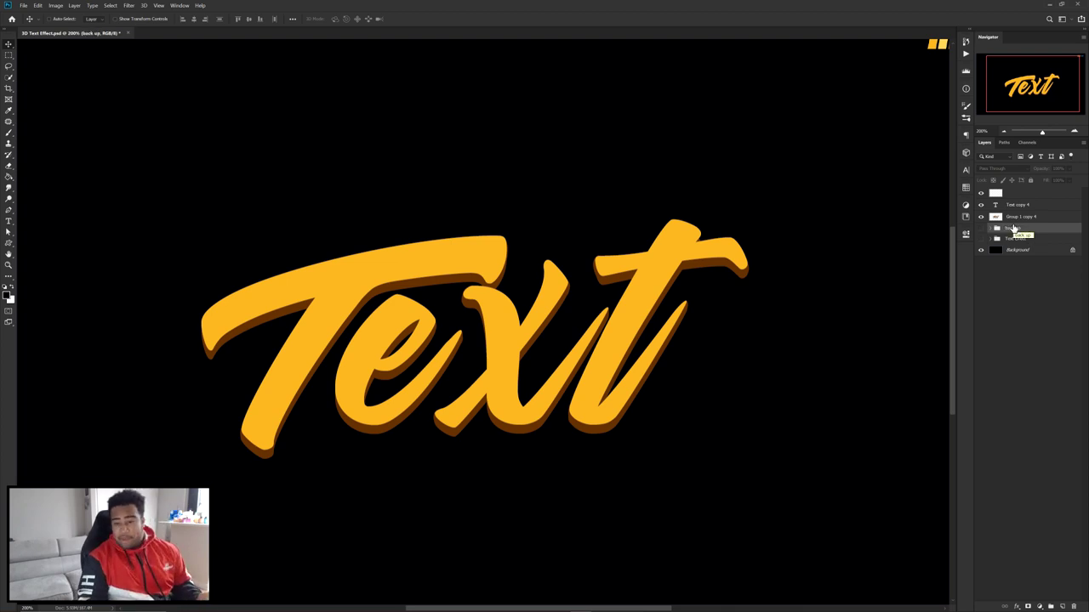
left_click(1010, 218)
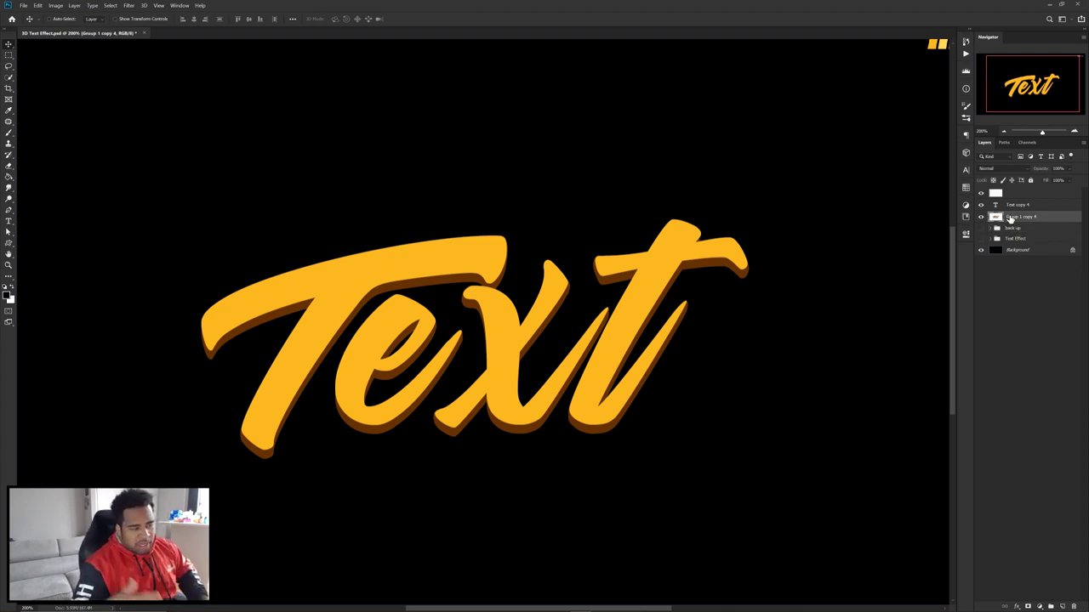
- Add a new layer above the yellow text and clip it to the lettering with a clipping mask
mouse_move(642, 265)
left_mouse_down()
mouse_move(783, 260)
mouse_move(647, 265)
mouse_move(748, 330)
mouse_move(644, 286)
left_mouse_up()
key("ctrl+plus")
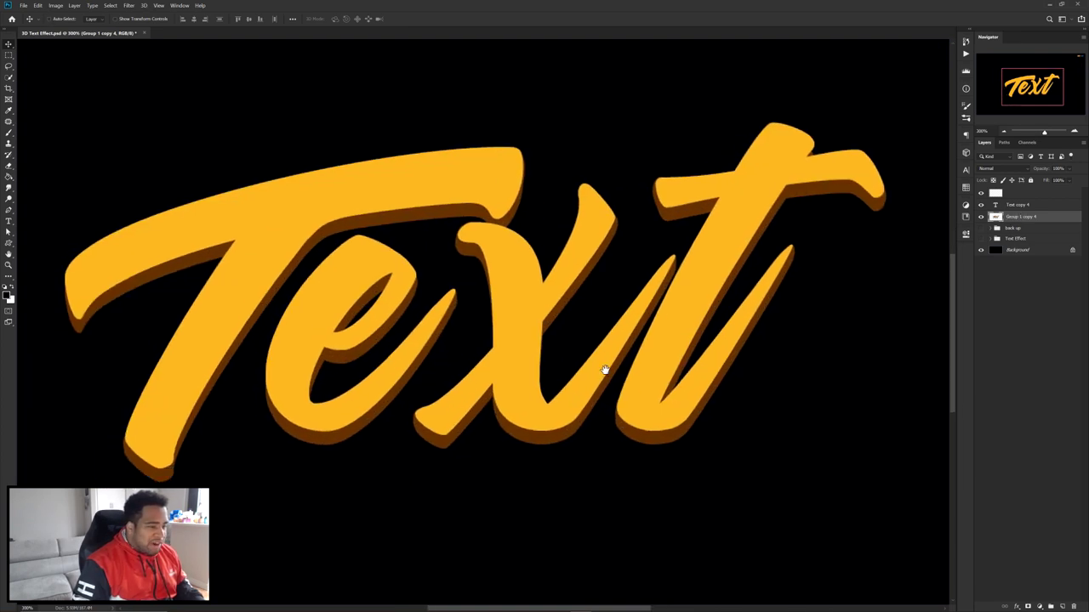
left_click(743, 224, "ctrl")
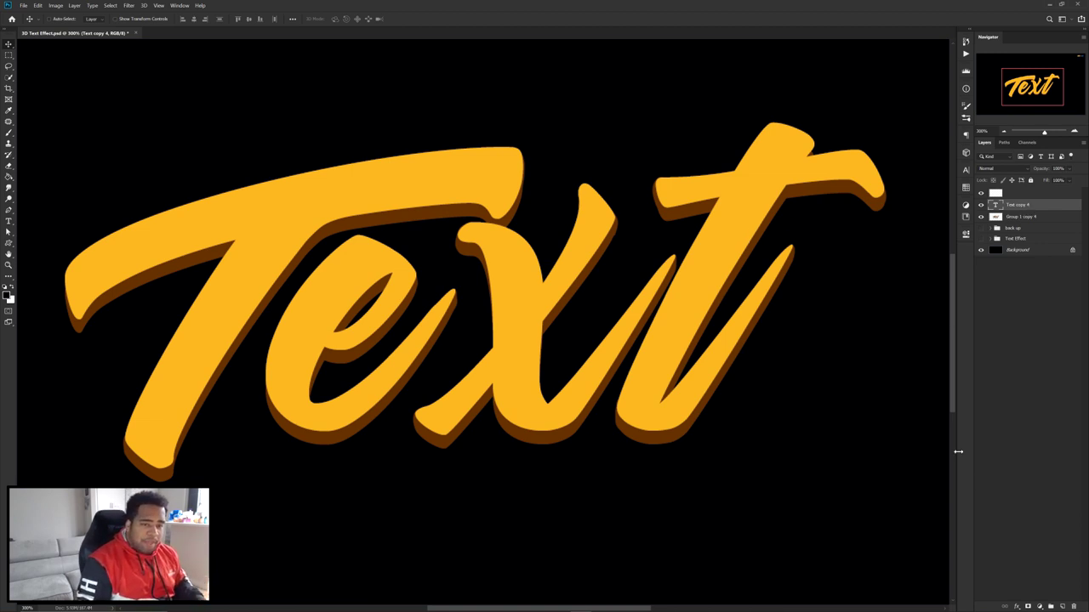
left_click(1060, 604)
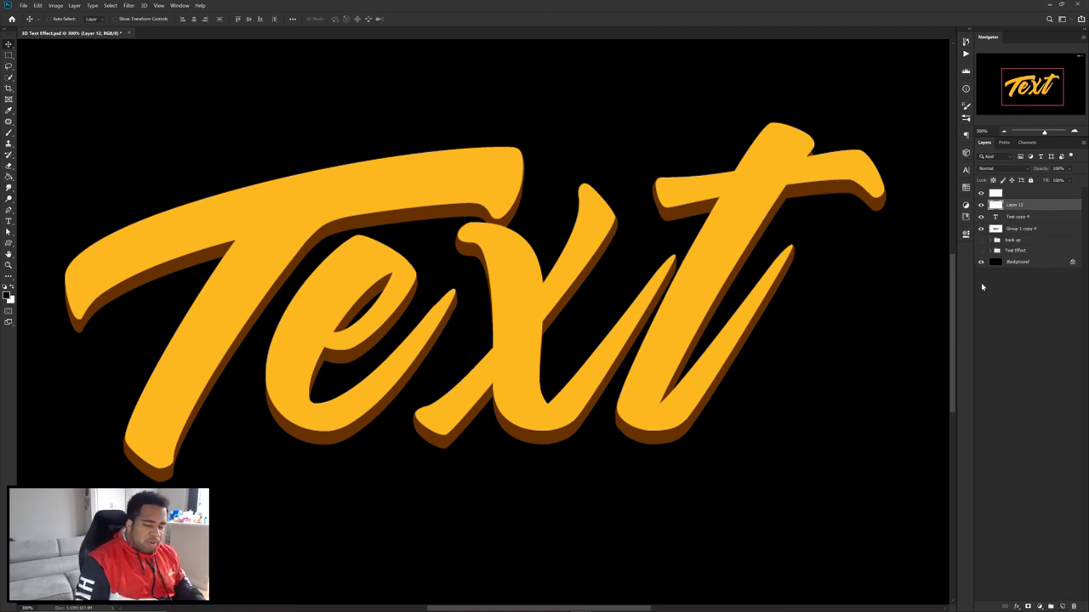
left_click_drag(1025, 206, 1025, 206)
right_click(1025, 206)
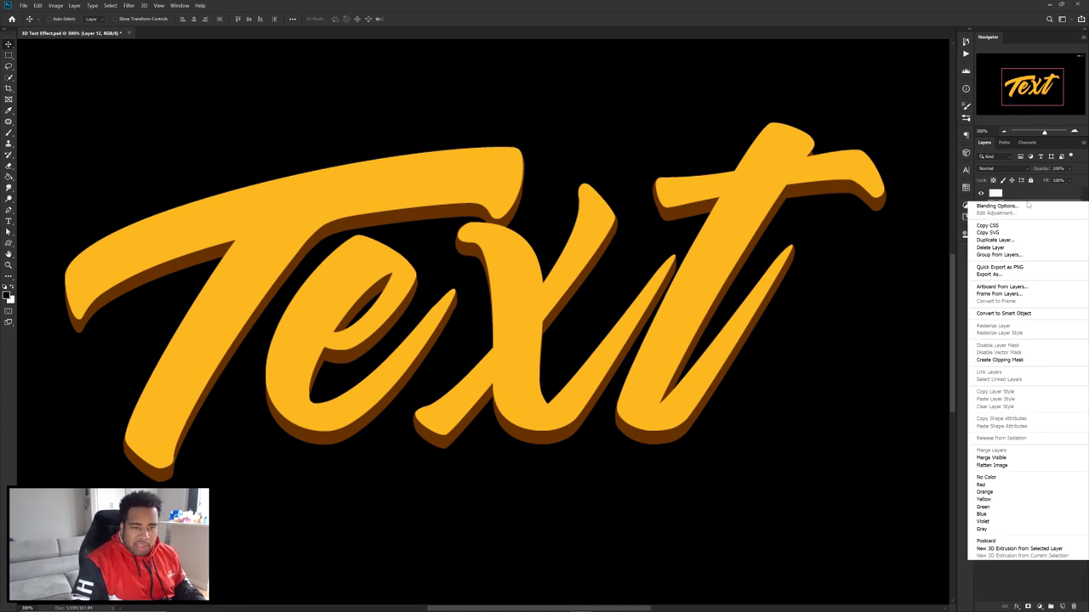
left_click(1000, 360)
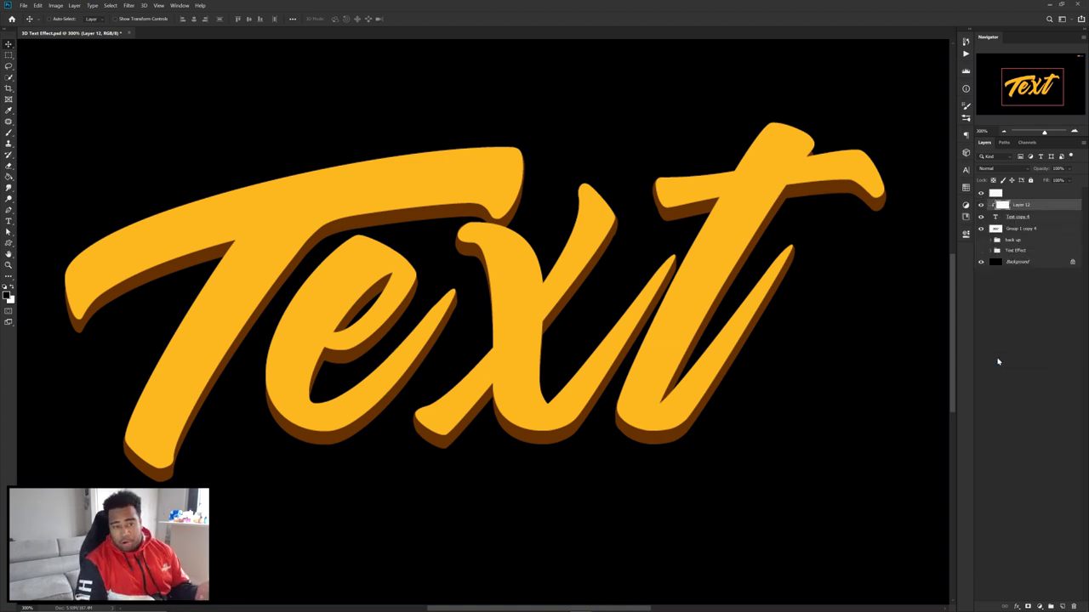
- Set up a large soft round brush of about 445 px with 0% hardness
key("b")
left_click_drag(477, 297, 706, 297)
left_click_drag(574, 426, 544, 200)
left_click_drag(467, 347, 510, 345)
right_click(486, 274)
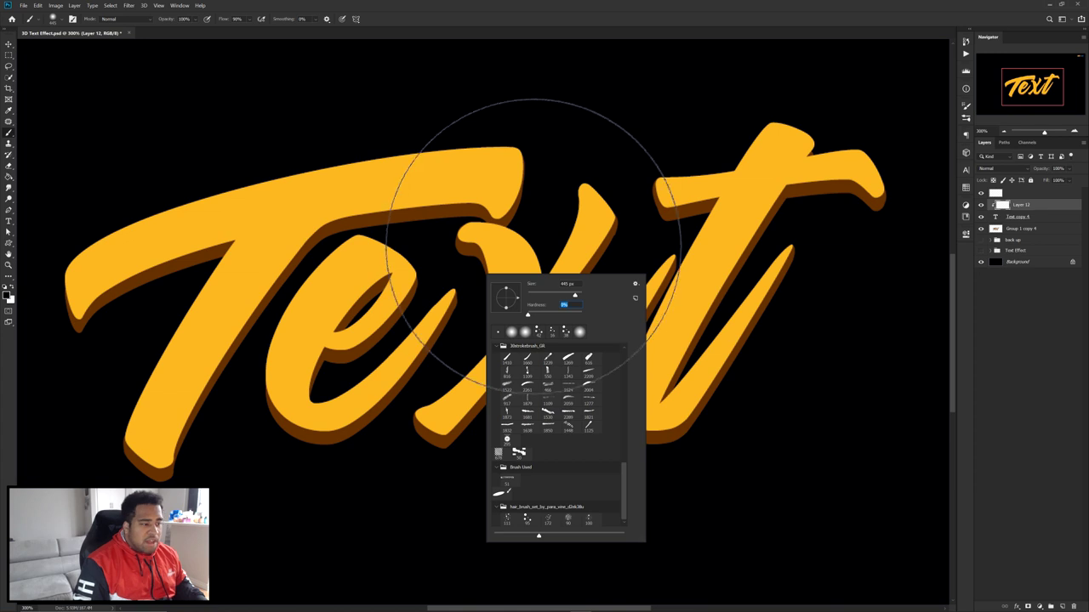
key("Return")
- Sample the darker orange from the palette swatches in the canvas corner and enlarge the soft brush further
key("ctrl+minus")
key("ctrl+minus")
key("ctrl+minus")
scroll(662, 199, "up", 4)
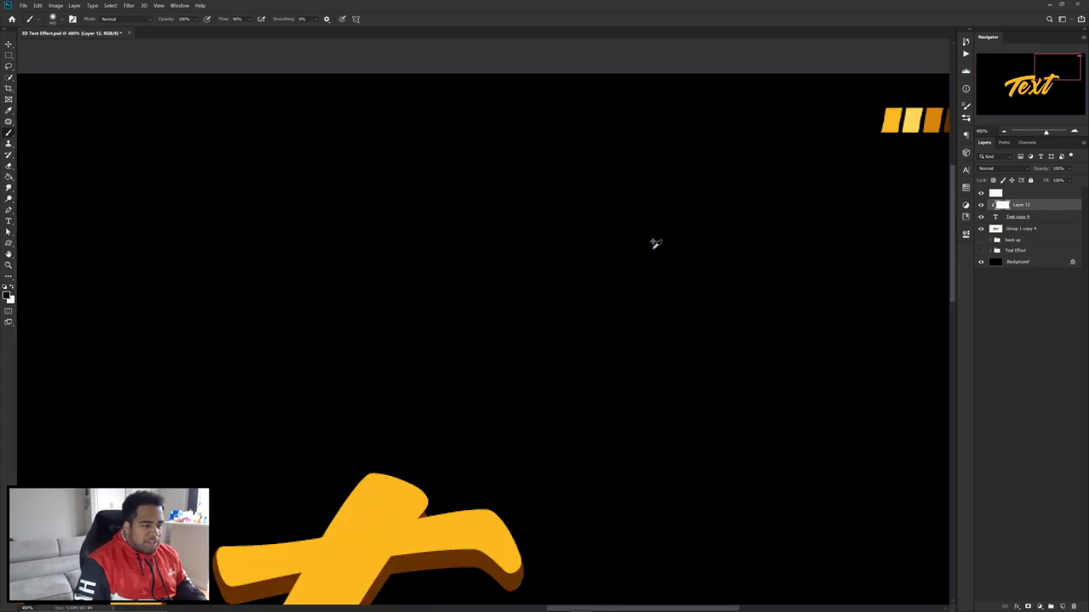
left_click_drag(840, 216, 677, 269)
left_click(774, 175, "alt")
scroll(644, 260, "down", 2)
left_click_drag(553, 320, 877, 87)
left_click_drag(472, 324, 507, 340)
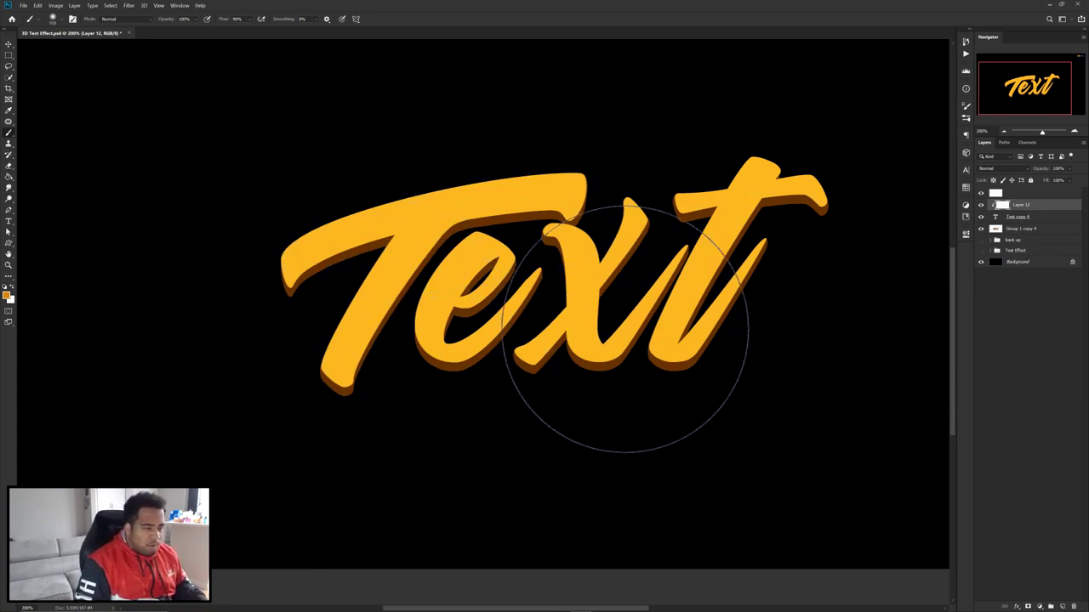
mouse_move(255, 447)
left_mouse_down()
mouse_move(334, 452)
mouse_move(748, 397)
left_mouse_up()
key("ctrl+z")
mouse_move(300, 460)
left_mouse_down()
mouse_move(381, 472)
mouse_move(788, 390)
left_mouse_up()
key("ctrl+z")
- Paint one soft dark orange stroke along the underside of the lettering to shade its lower half
mouse_move(240, 476)
left_mouse_down()
mouse_move(559, 478)
mouse_move(829, 400)
left_mouse_up()
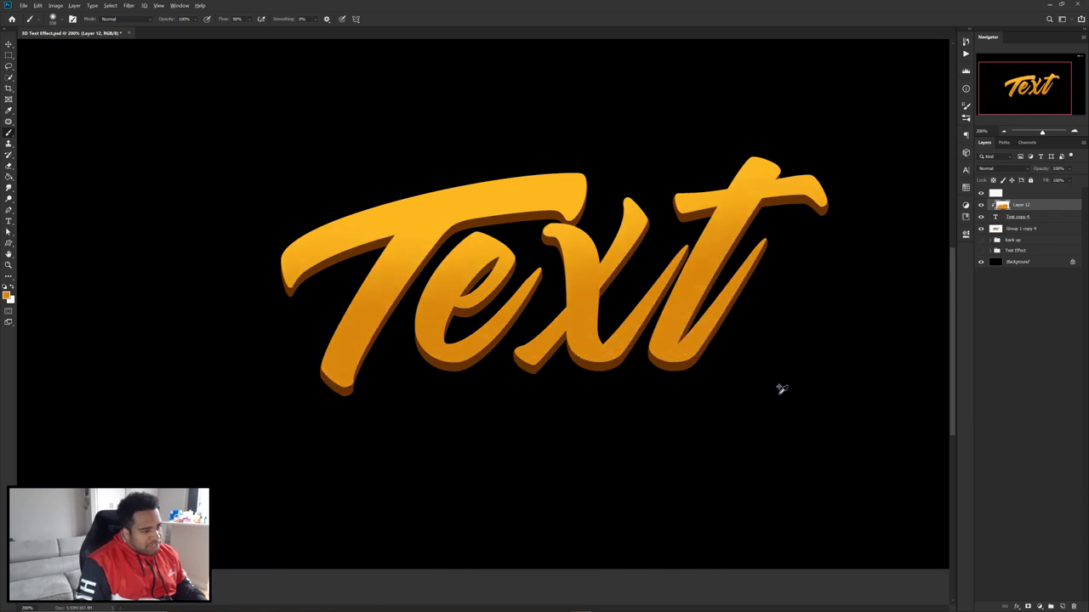
key("ctrl+minus")
key("ctrl+minus")
key("ctrl+minus")
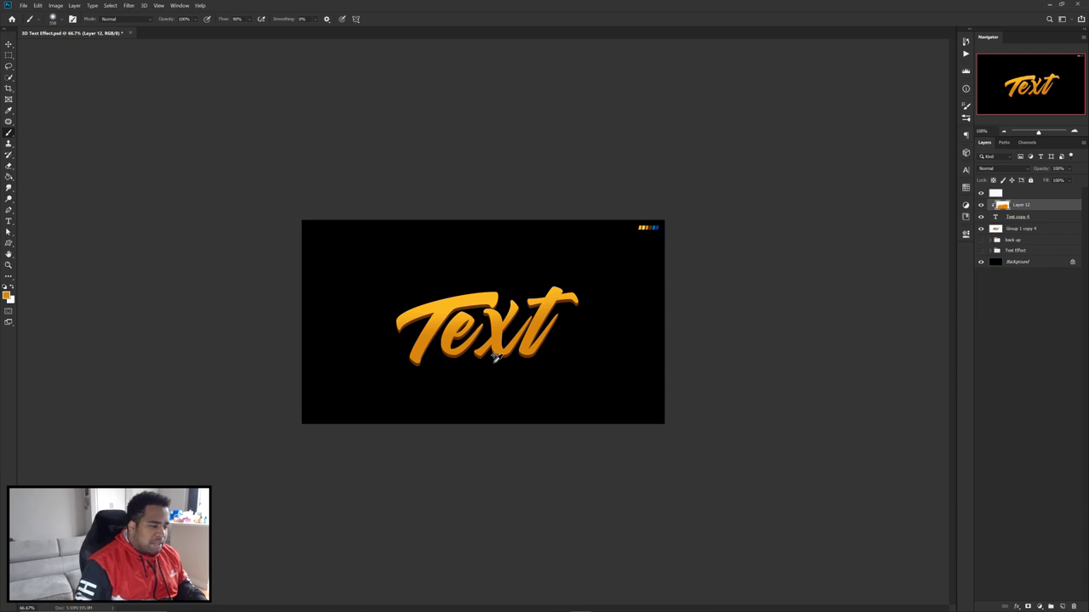
key("ctrl+plus")
key("ctrl+plus")
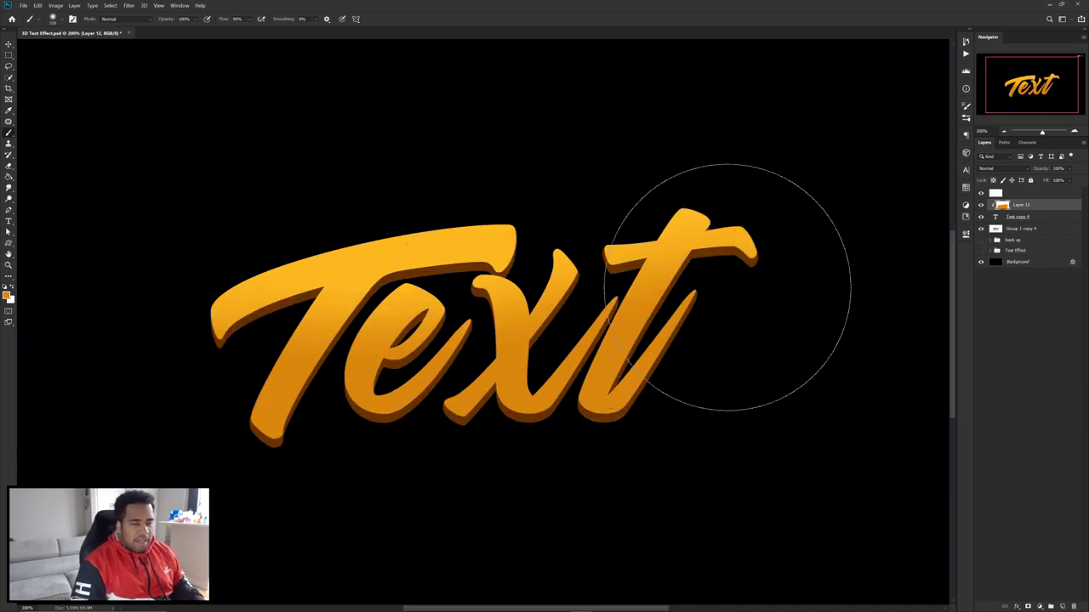
- Add another layer above the orange shading and clip it to the yellow text
left_click(1063, 607)
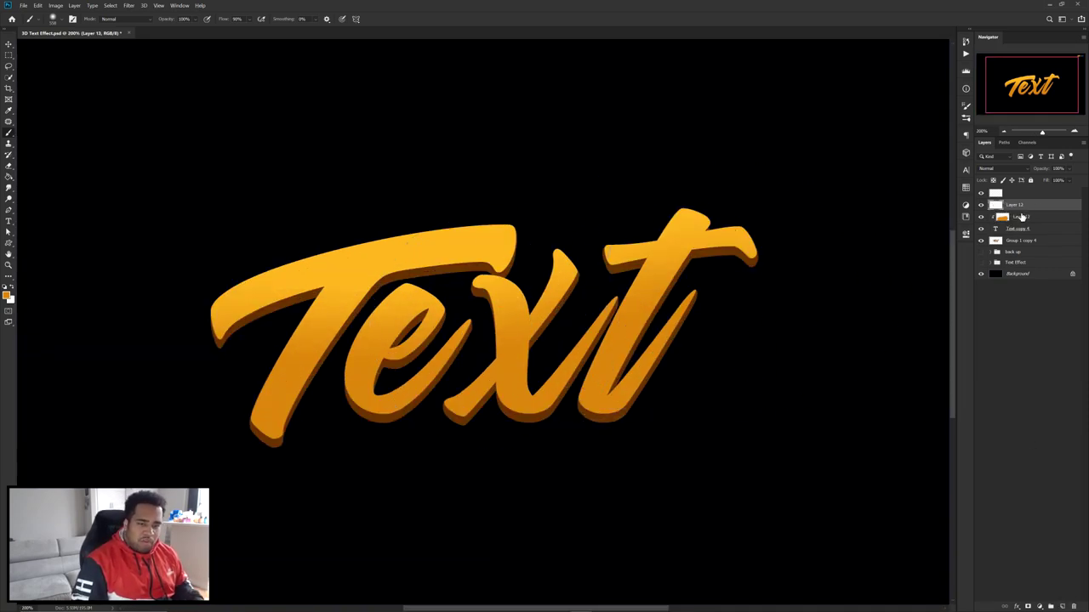
right_click(1034, 207)
left_click(1004, 365)
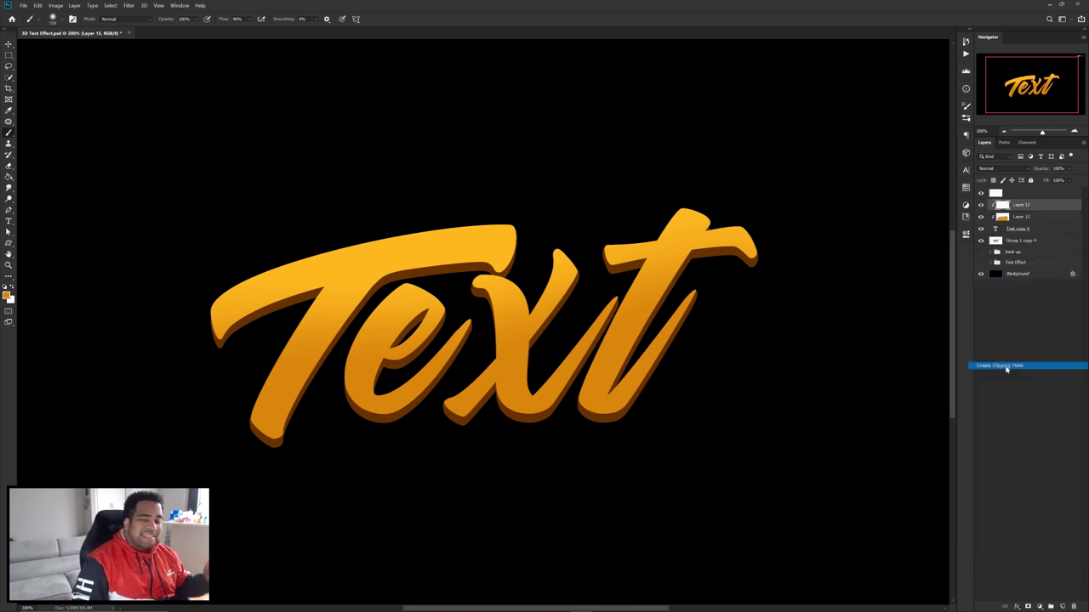
- Draw a straight Pen tool path rising across the lettering from beside the T's stem to past the t
key("p")
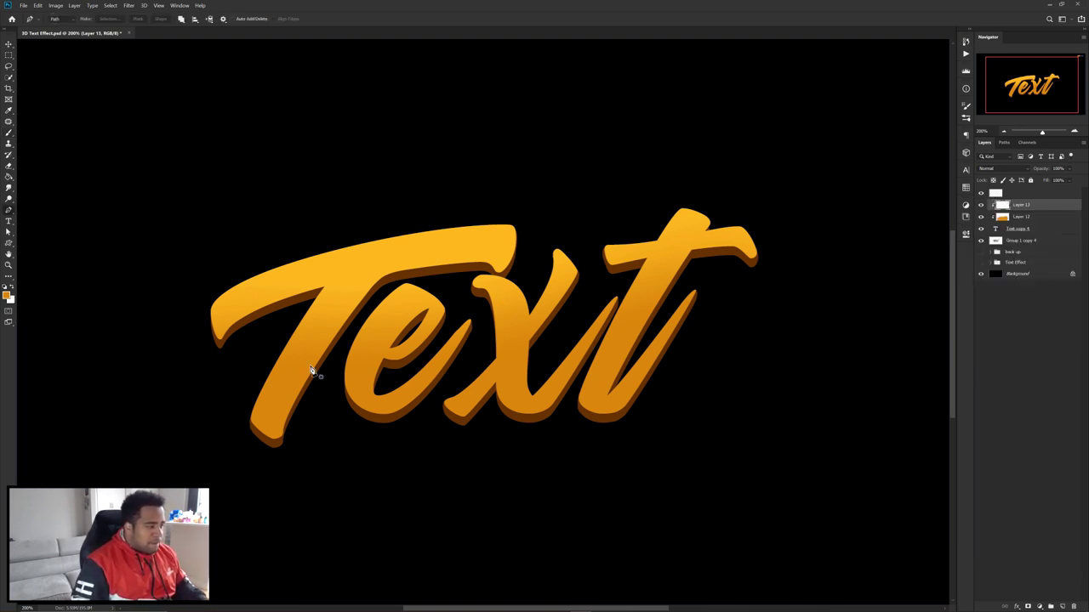
left_click(235, 389)
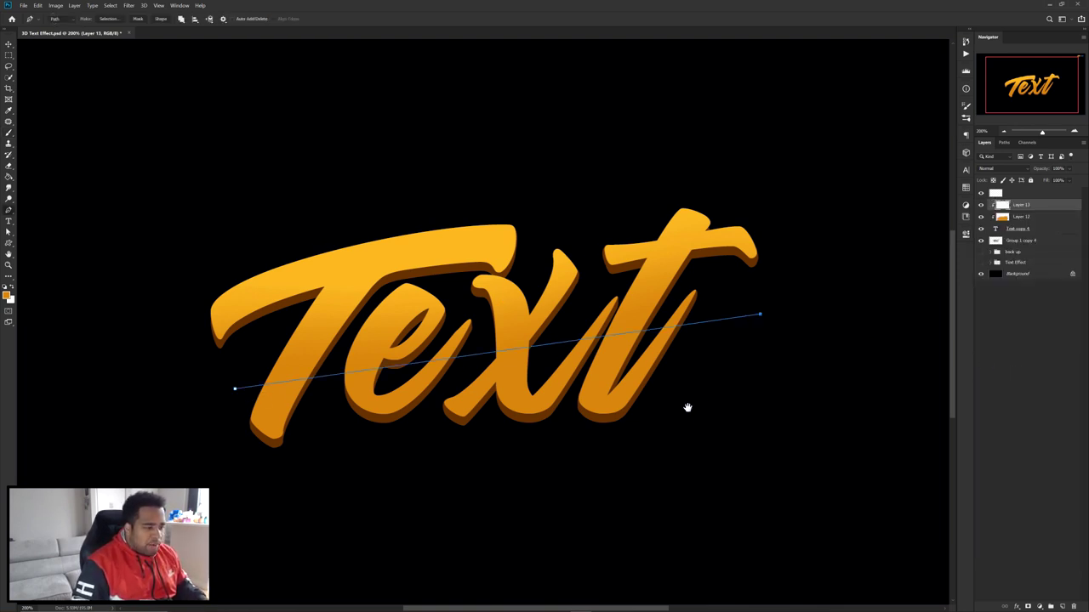
left_click_drag(688, 407, 781, 308)
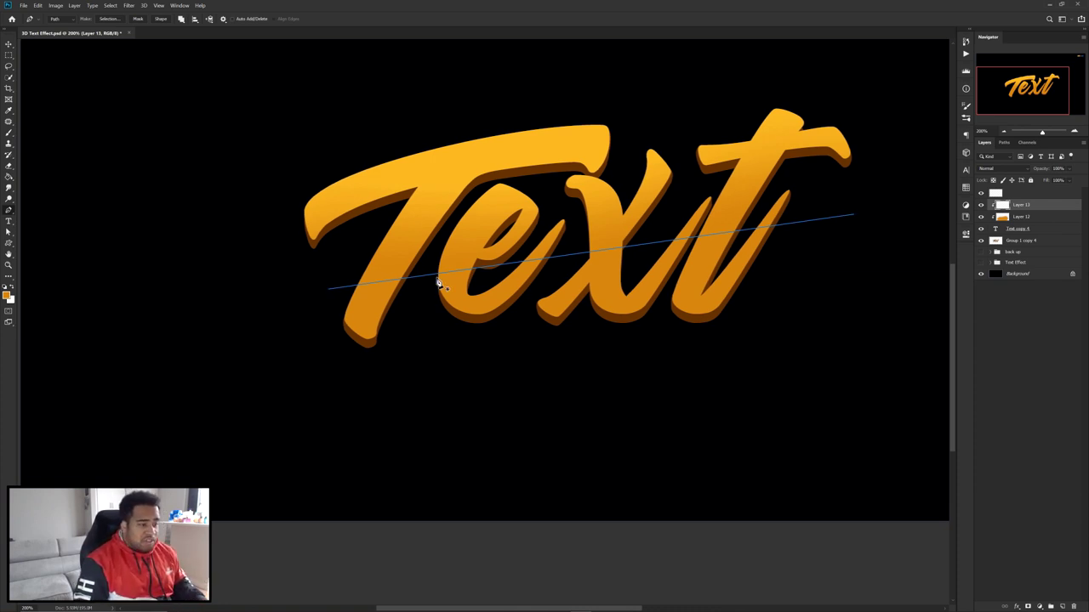
- Draw an open zigzag Pen path on the empty area below the lettering, rounding its last peak
left_click(429, 418)
left_click(486, 380)
left_click(535, 423)
left_click(581, 371)
left_click(640, 419)
left_click_drag(687, 368, 702, 361)
left_click(758, 378)
key("Escape")
- Draw an open S-shaped curved Pen path beneath the zigzag
left_click(476, 476)
left_click_drag(632, 459, 708, 489)
left_click_drag(772, 468, 828, 419)
key("Escape")
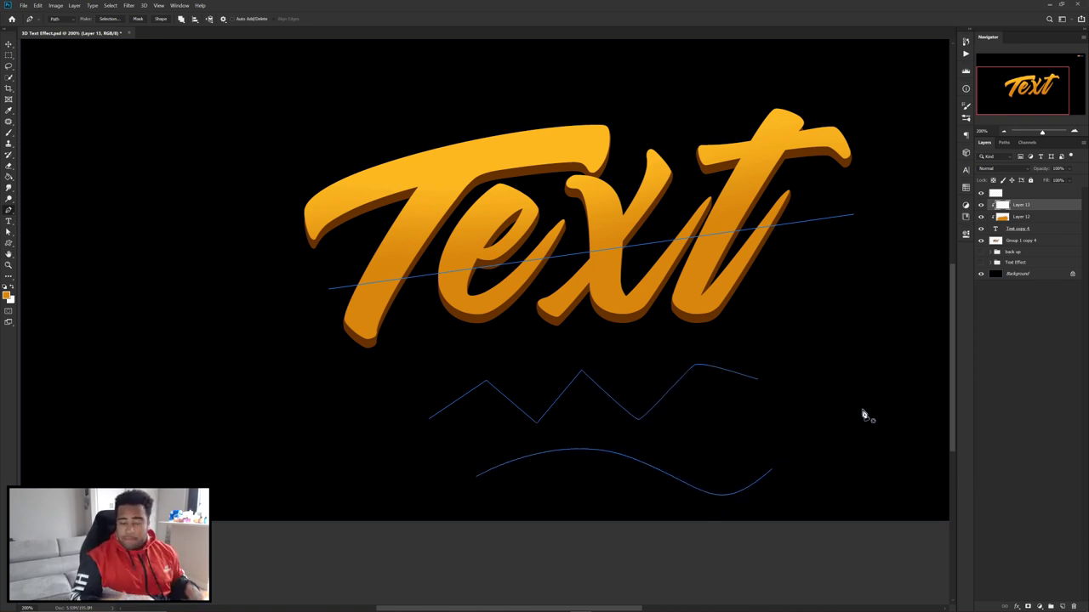
- Delete the zigzag and S-shaped practice paths below the lettering
left_click_drag(514, 353, 683, 502)
key("Delete")
left_click_drag(710, 292, 669, 361)
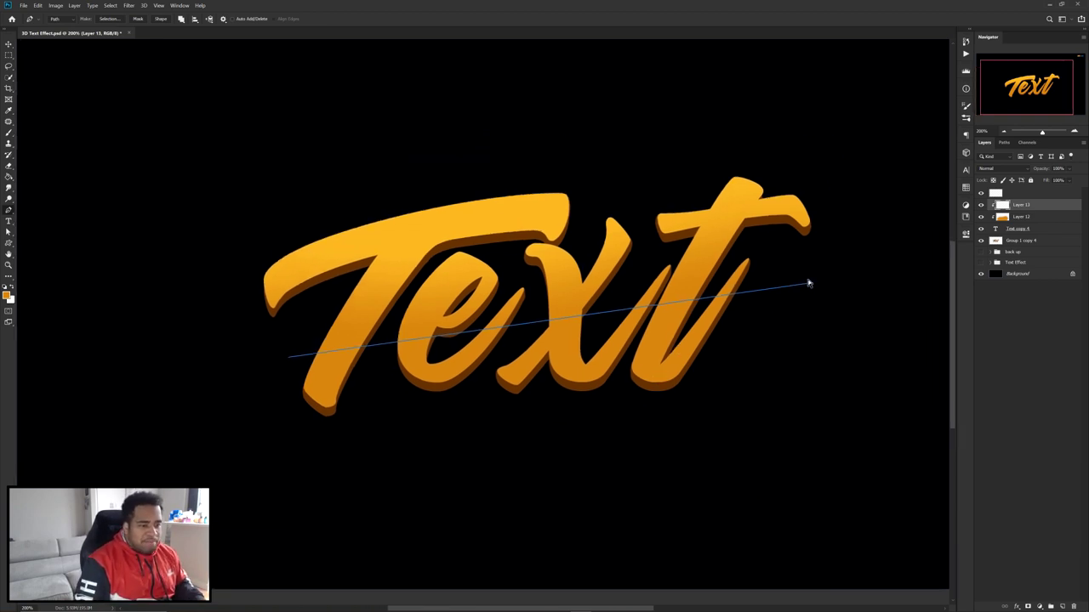
- Extend the diagonal path around the upper part of the lettering and close it at its lower-left start point
left_click(846, 276)
left_click(848, 185)
left_click(795, 161)
left_click(612, 154)
left_click(417, 176)
left_click(204, 215)
left_click(202, 266)
left_click(245, 334)
left_click(288, 358)
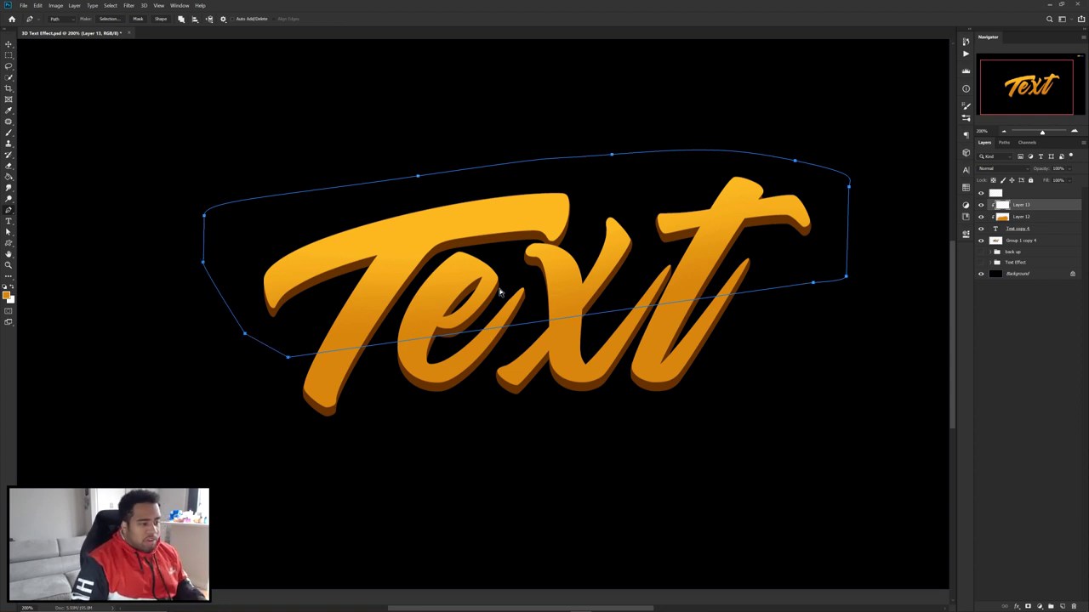
- Convert the closed path around the upper lettering into a selection
scroll(596, 306, "right", 2)
right_click(574, 246)
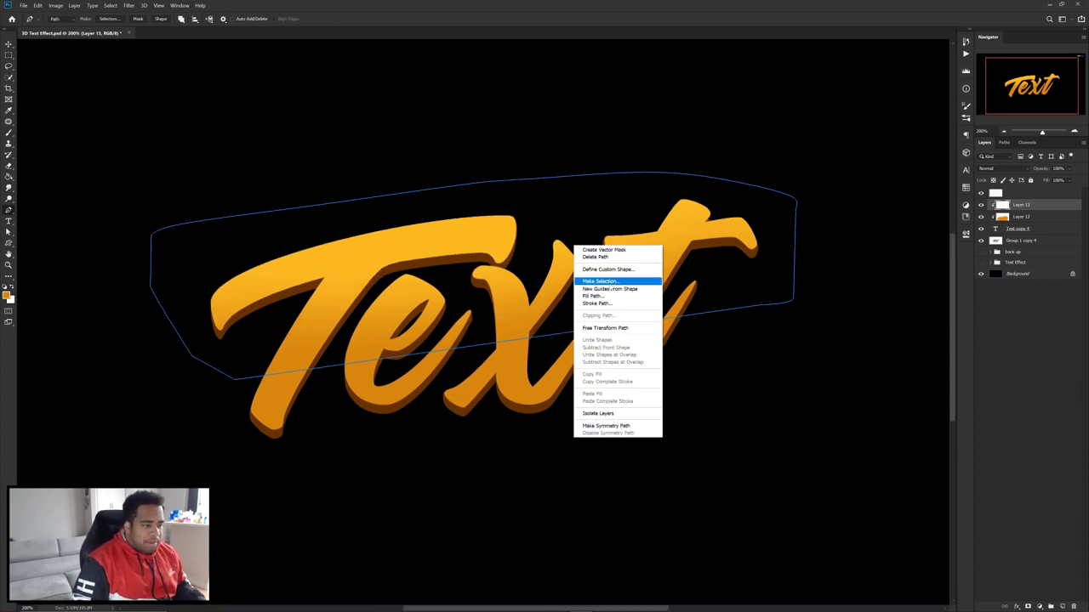
left_click(606, 281)
left_click(342, 93)
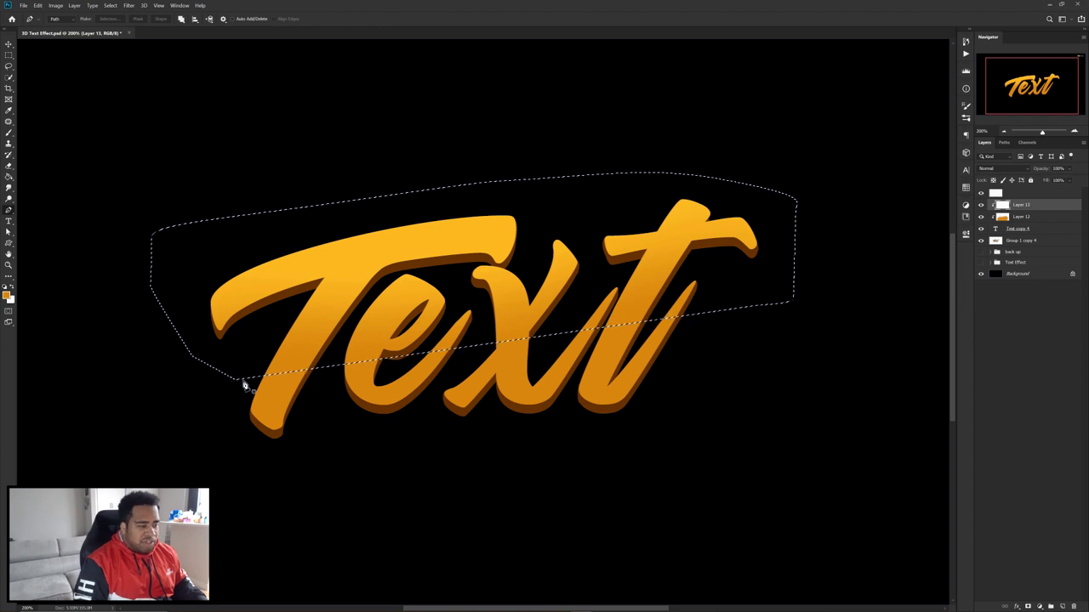
- Brush light yellow sampled from the palette along the selection's lower diagonal edge on the upper clipped layer, and deselect
left_click_drag(805, 96, 591, 375)
key("b")
left_click(736, 301, "alt")
left_click_drag(544, 468, 641, 326)
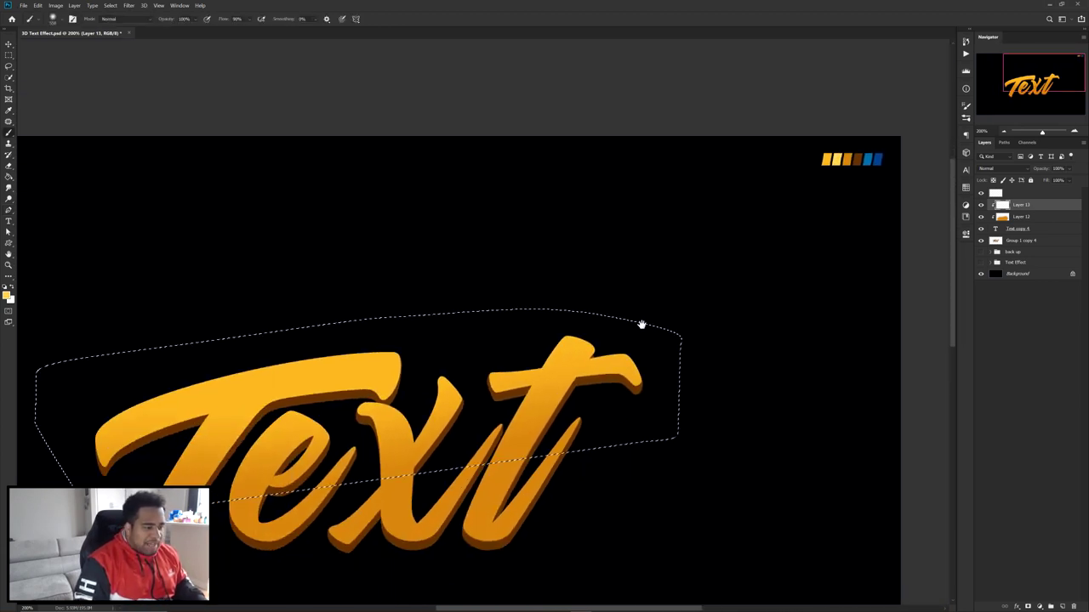
left_click_drag(402, 519, 569, 302)
mouse_move(236, 383)
left_mouse_down()
mouse_move(486, 384)
mouse_move(813, 346)
left_mouse_up()
key("ctrl+d")
key("v")
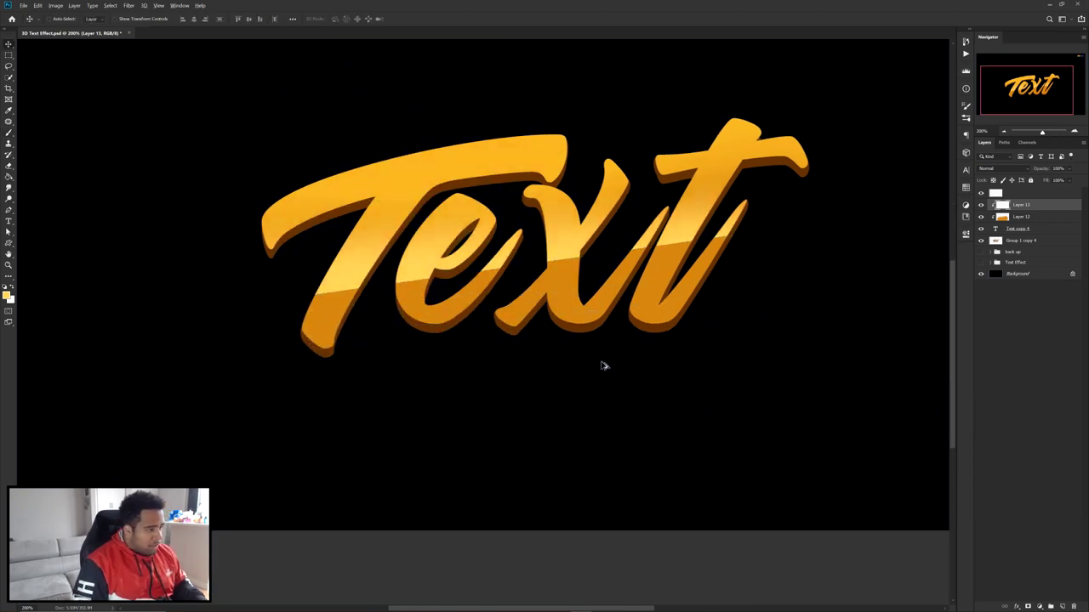
key("ctrl+1")
key("ctrl+plus")
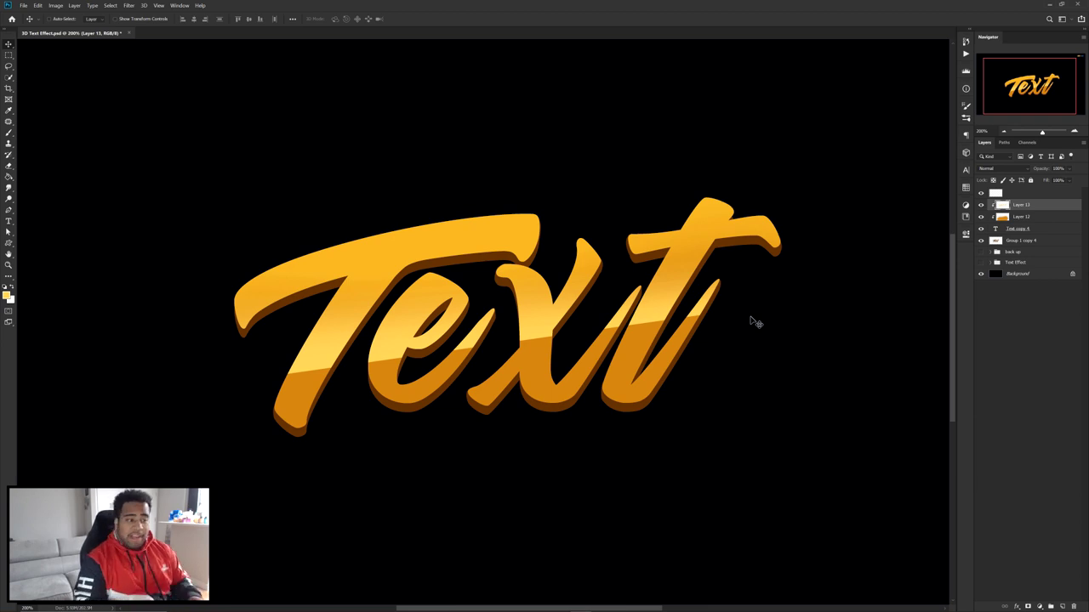
key("space")
left_click_drag(670, 376, 712, 370)
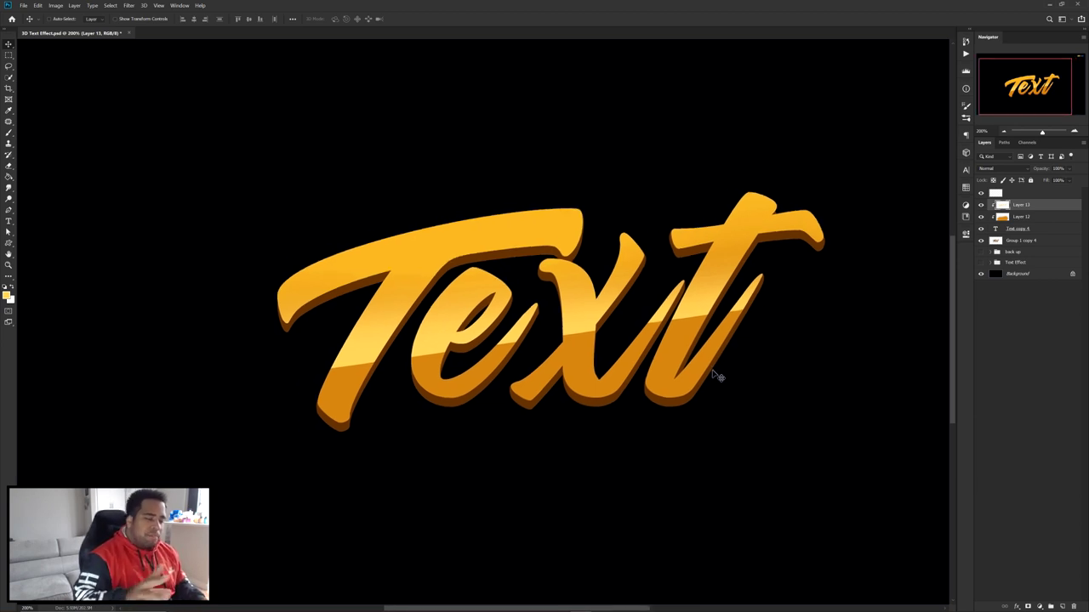
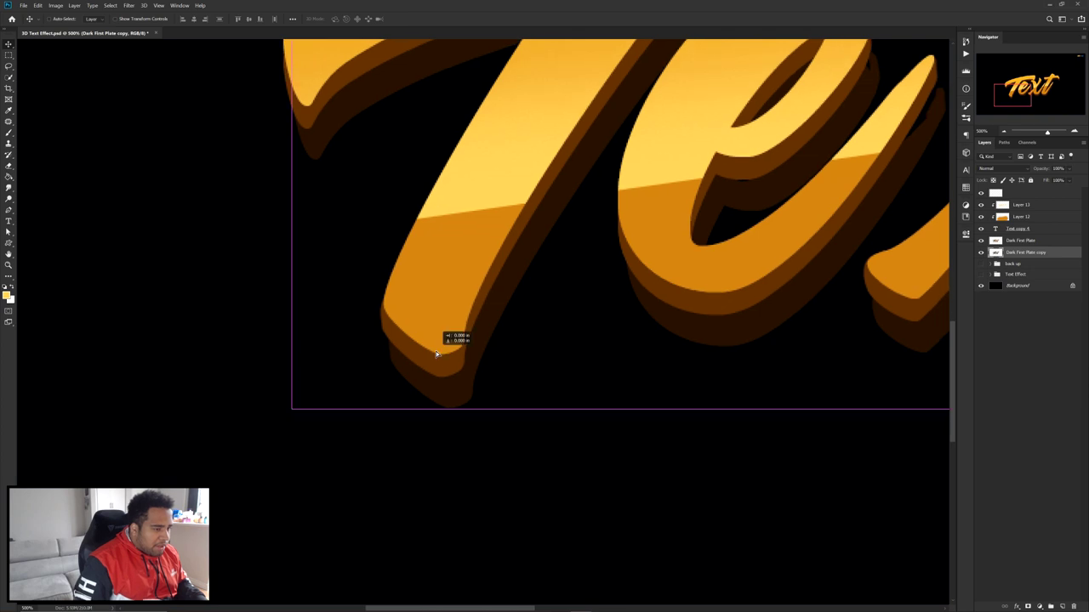
- Examine the darker copy of the brown plate and its offset beneath the letter edges
scroll(431, 346, "down", 2)
left_click_drag(685, 318, 534, 339)
left_click_drag(835, 268, 727, 305)
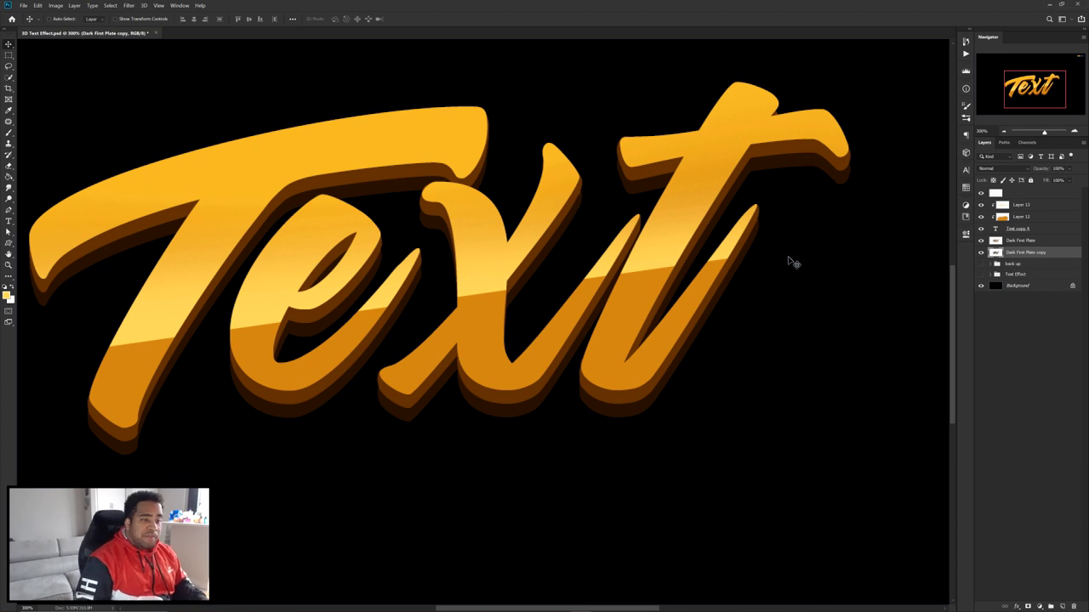
scroll(698, 289, "up", 4)
left_click_drag(67, 499, 499, 366)
scroll(459, 362, "up", 2)
scroll(500, 366, "down", 3)
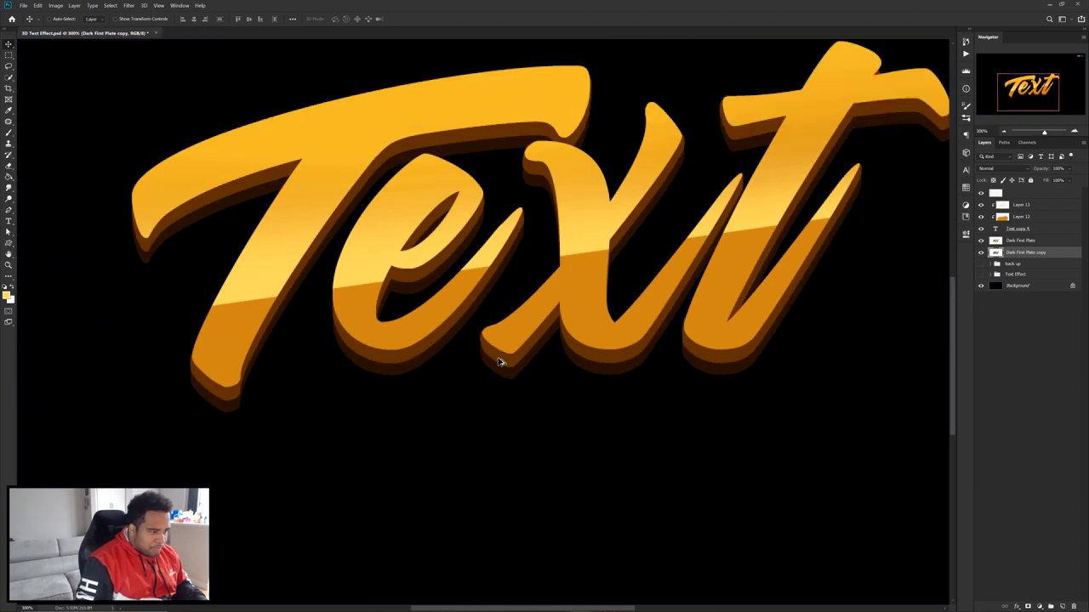
scroll(502, 358, "down", 1)
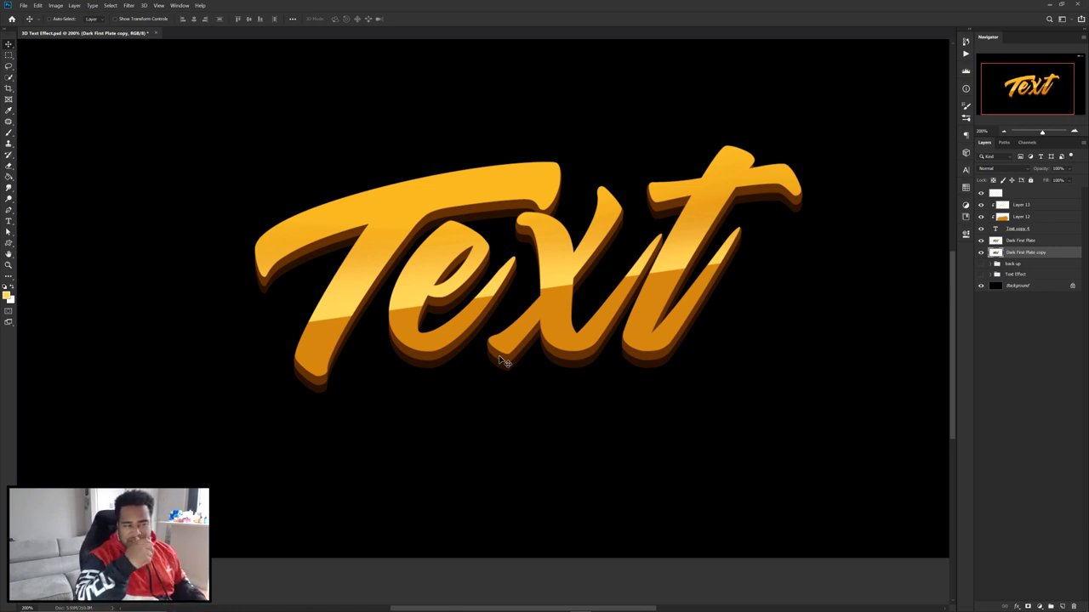
scroll(503, 361, "up", 8)
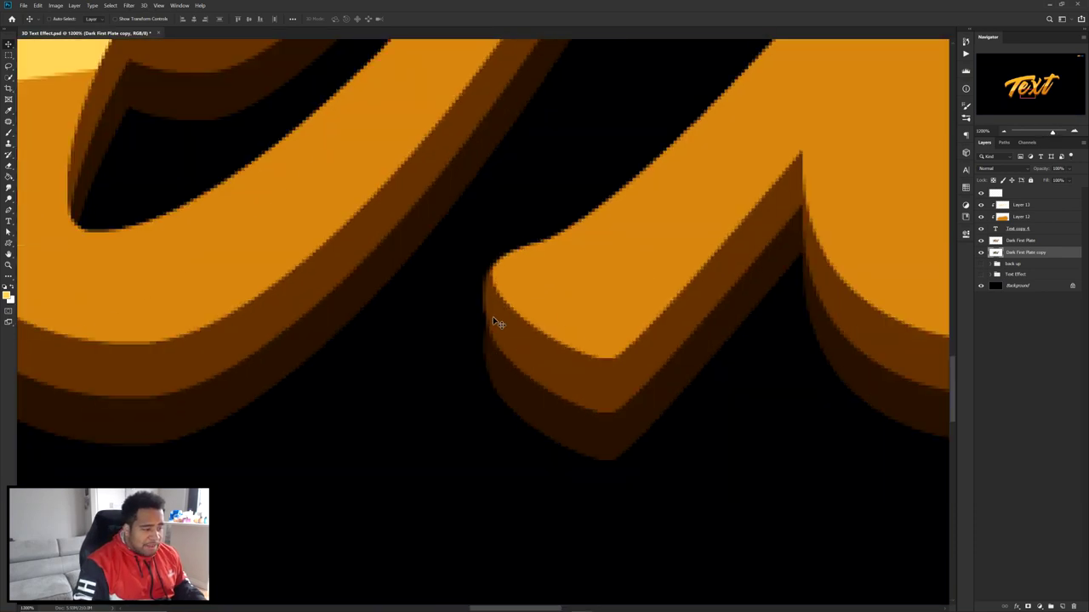
scroll(541, 360, "down", 8)
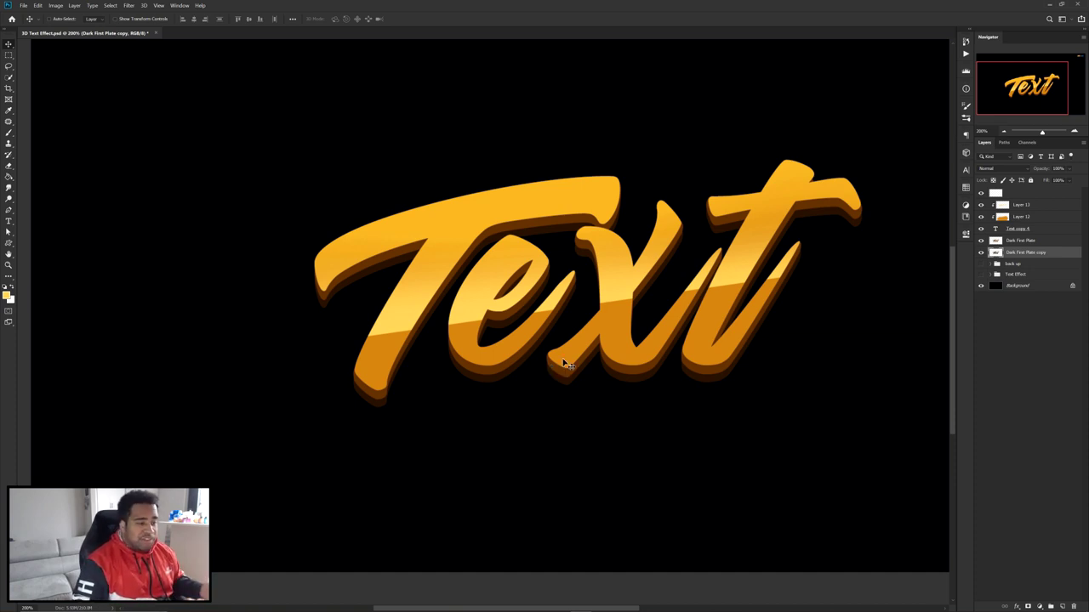
- Place a copy of the finished Text Effect group at the top of the layer stack for reference, and hide it
left_click_drag(1025, 277, 1020, 192)
scroll(519, 342, "up", 2)
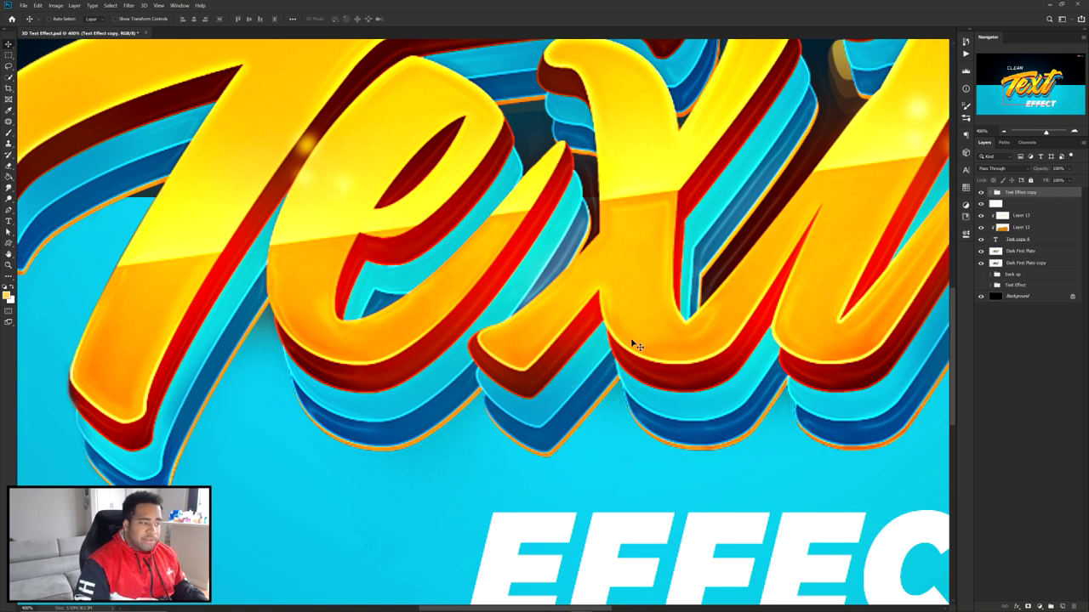
left_click(981, 192)
left_click(595, 359)
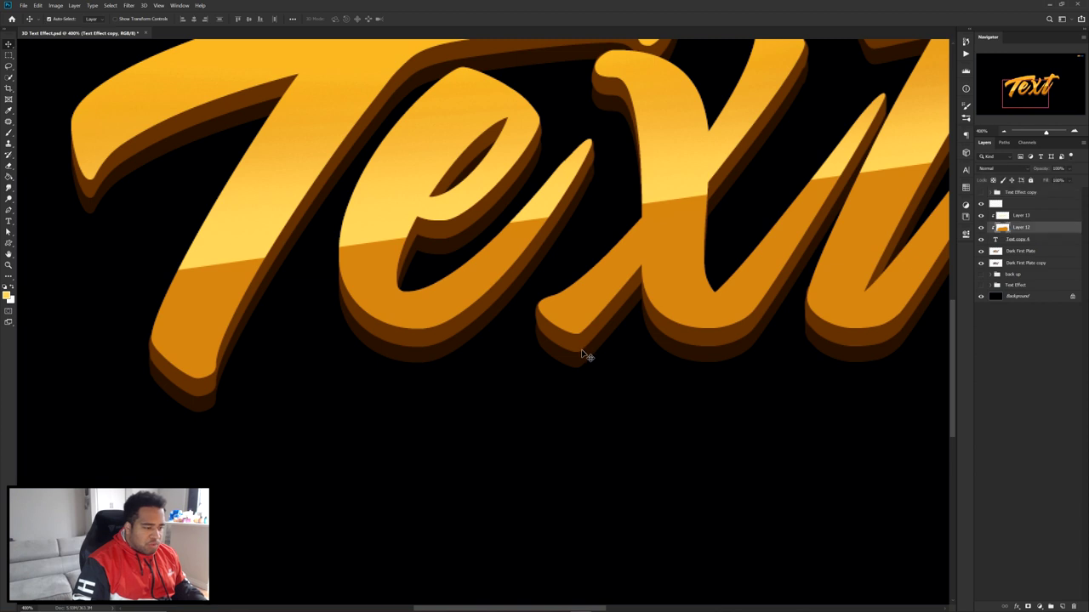
- Give the Dark First Plate copy layer a Color Overlay in the lighter blue sampled from the canvas palette
key("ctrl+minus")
left_click(1029, 265)
key("ctrl+minus")
double_click(1039, 264)
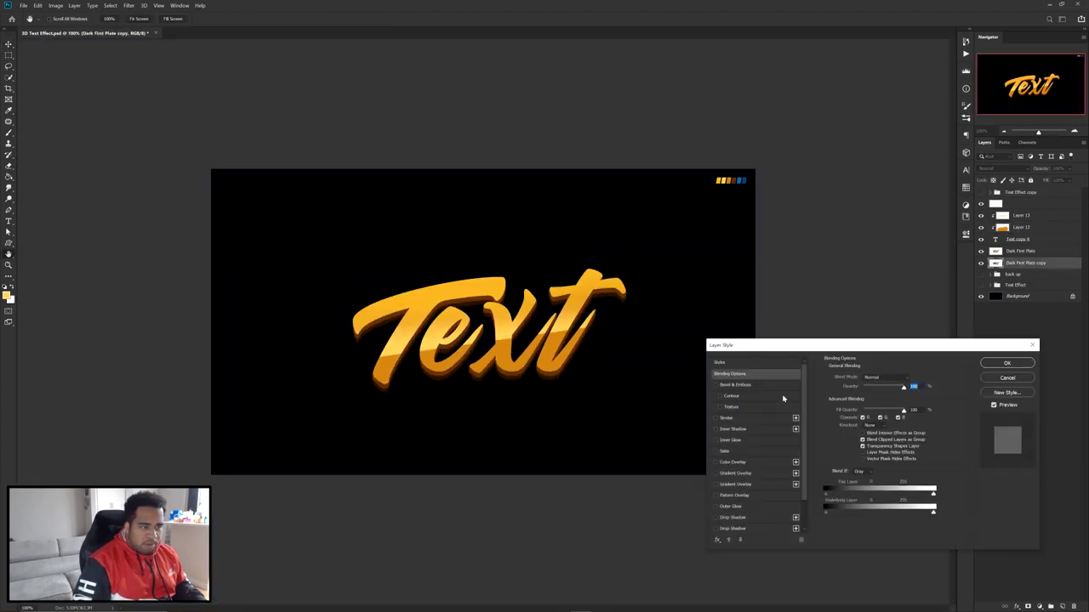
left_click(742, 465)
left_click(912, 378)
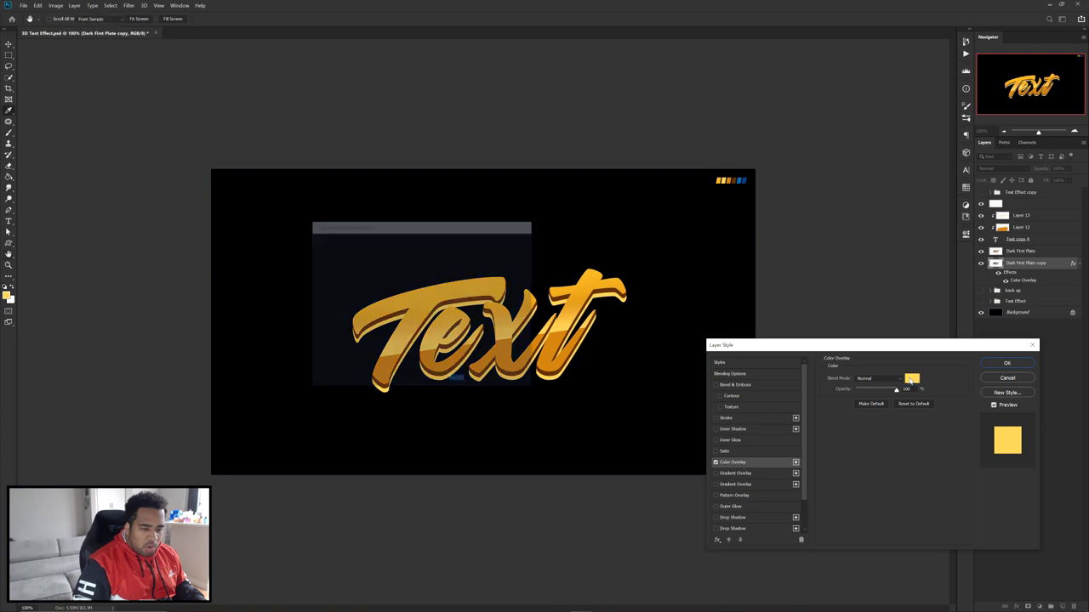
left_click(746, 179)
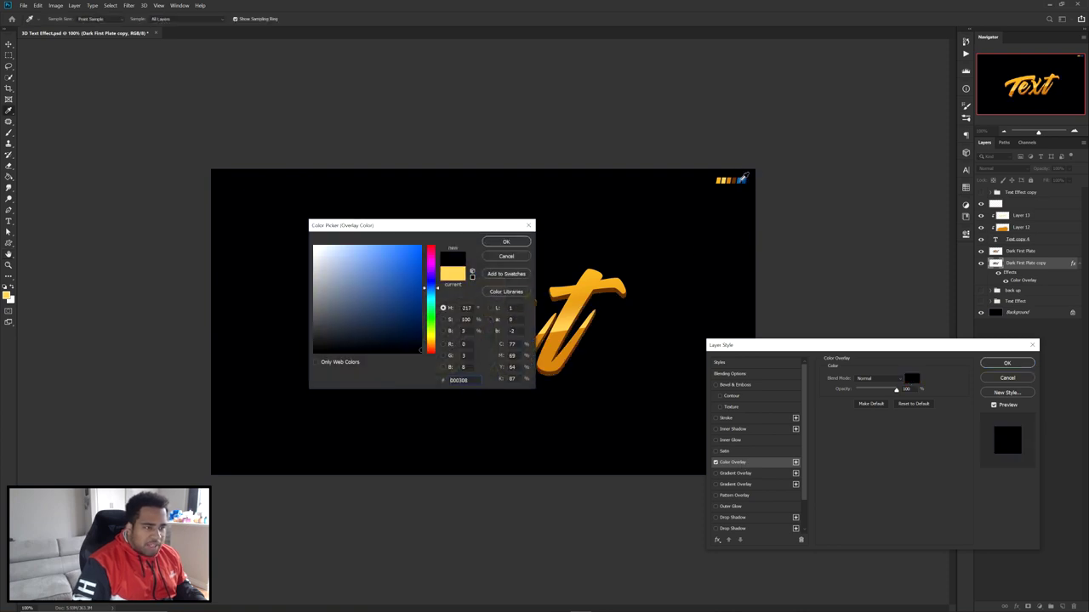
left_click(742, 178)
left_click(509, 241)
left_click_drag(780, 352, 782, 354)
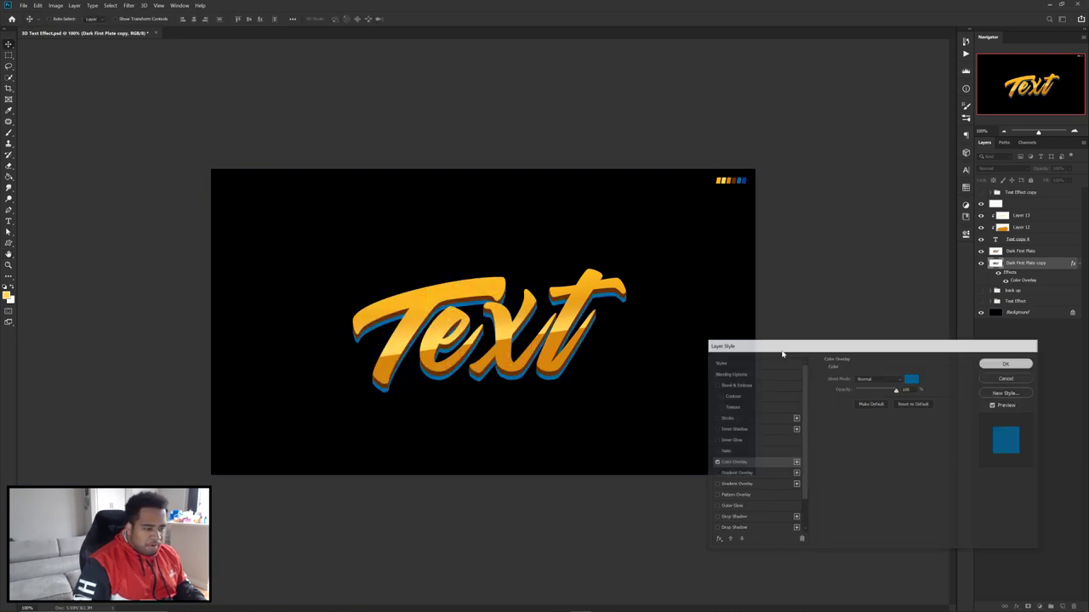
- Duplicate the blue plate layer directly beneath itself and rasterize the duplicate's layer style
scroll(425, 382, "up", 3)
left_click_drag(476, 370, 537, 431)
scroll(687, 412, "down", 2)
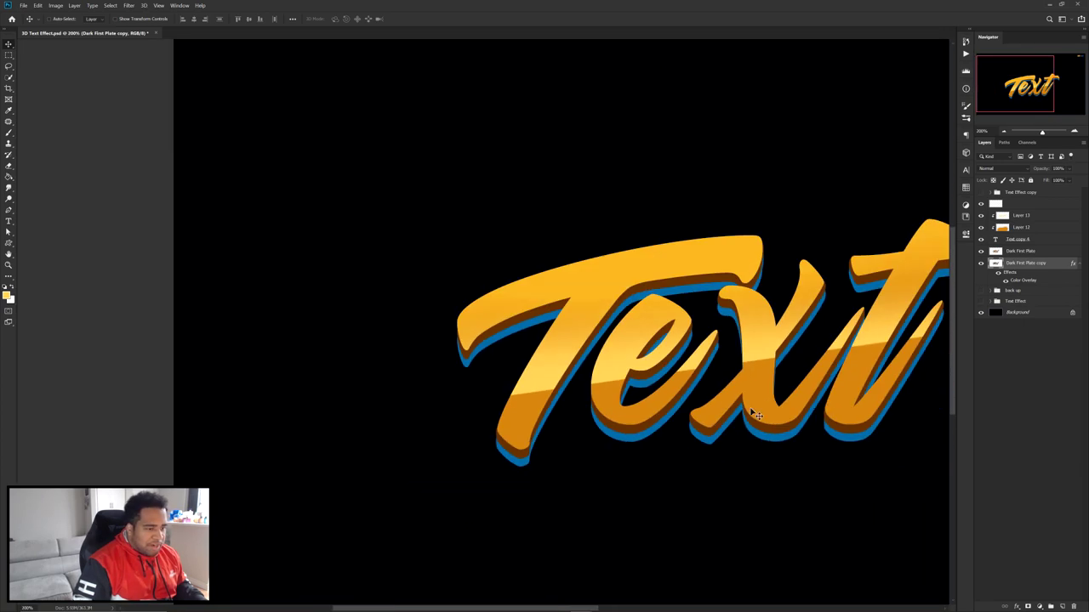
left_click(1078, 264)
left_click_drag(1036, 266, 1061, 277)
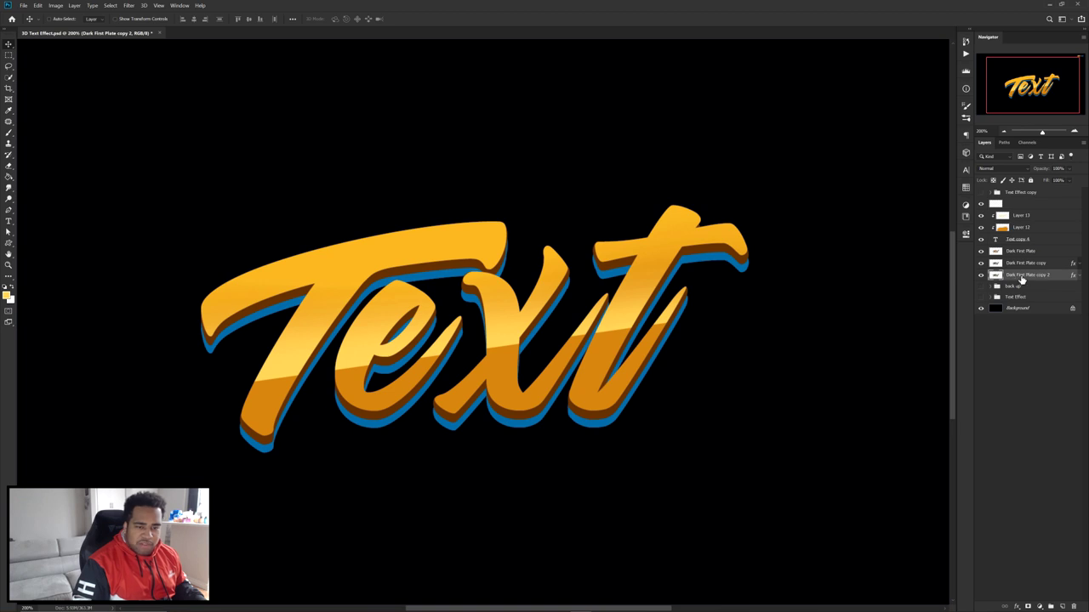
scroll(253, 474, "up", 3)
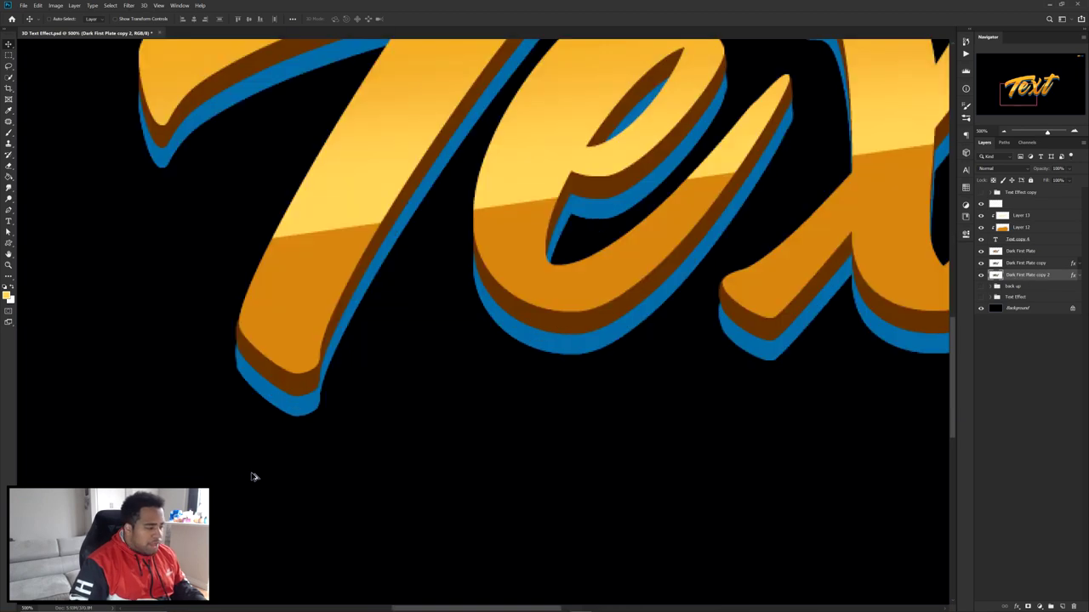
right_click(1039, 281)
left_click(969, 385)
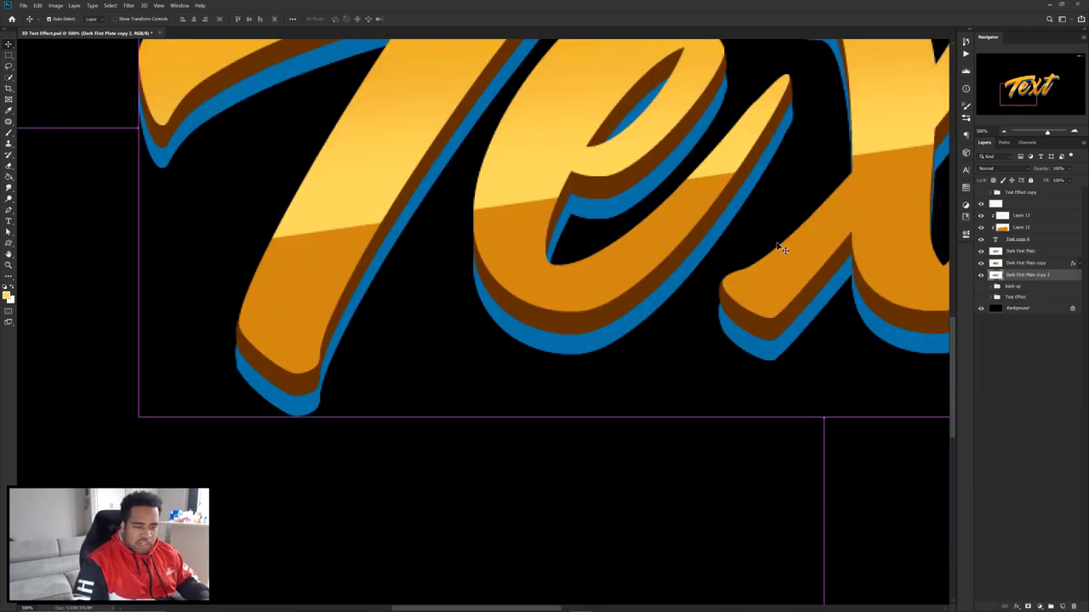
- Darken the lower blue plate duplicate by reducing its lightness with Hue/Saturation
key("ctrl+u")
left_click_drag(738, 381, 722, 383)
left_click(832, 297)
- Move the darker blue duplicate downward so it forms a second depth edge beneath the lighter blue plate
scroll(252, 413, "up", 2)
scroll(388, 413, "up", 6)
left_click_drag(489, 379, 490, 443)
scroll(498, 423, "down", 4)
left_click_drag(668, 426, 488, 414)
scroll(364, 425, "up", 1)
mouse_move(364, 434)
left_mouse_down()
mouse_move(367, 455)
mouse_move(368, 437)
left_mouse_up()
scroll(374, 432, "down", 3)
left_click_drag(553, 387, 466, 462)
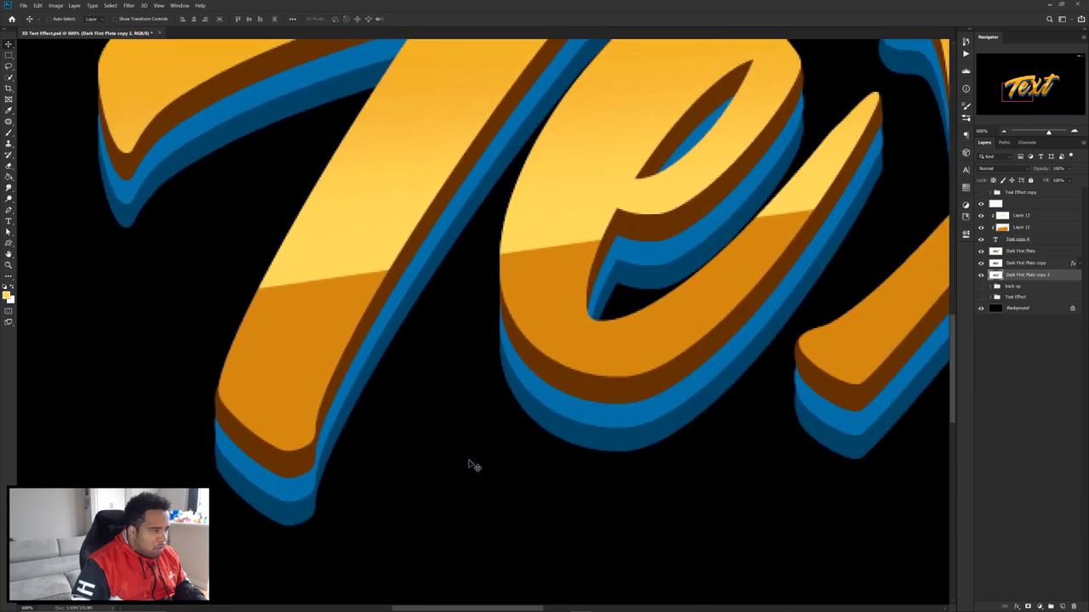
scroll(513, 438, "down", 2)
scroll(432, 430, "up", 1)
scroll(591, 425, "up", 1)
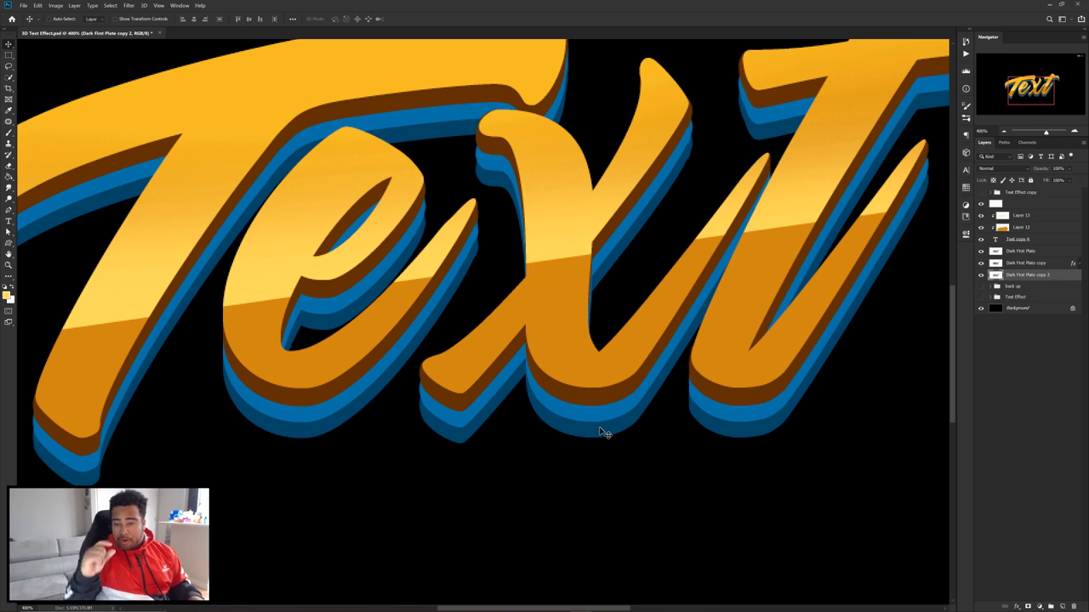
- Give the lowest plate a dark blue Color Overlay of #0a3f7f sampled from the canvas palette
scroll(599, 432, "down", 5)
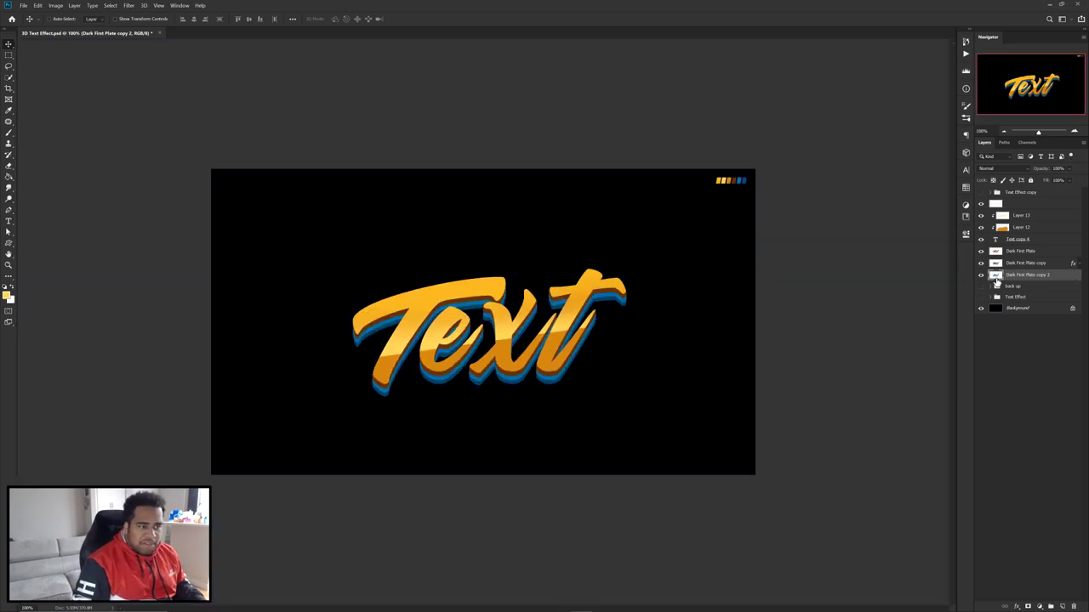
double_click(997, 282)
left_click(737, 462)
left_click(911, 377)
left_click(746, 179)
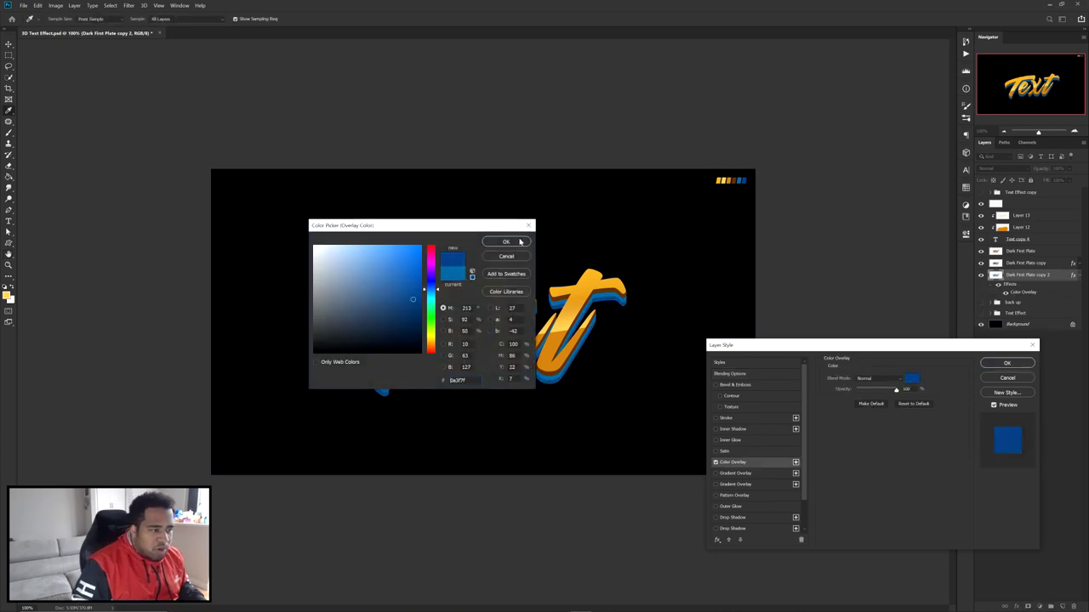
left_click(506, 242)
key("Return")
- Examine the stacked blue depth edges around the lettering and collapse the lowest plate's effects list
scroll(459, 404, "up", 2)
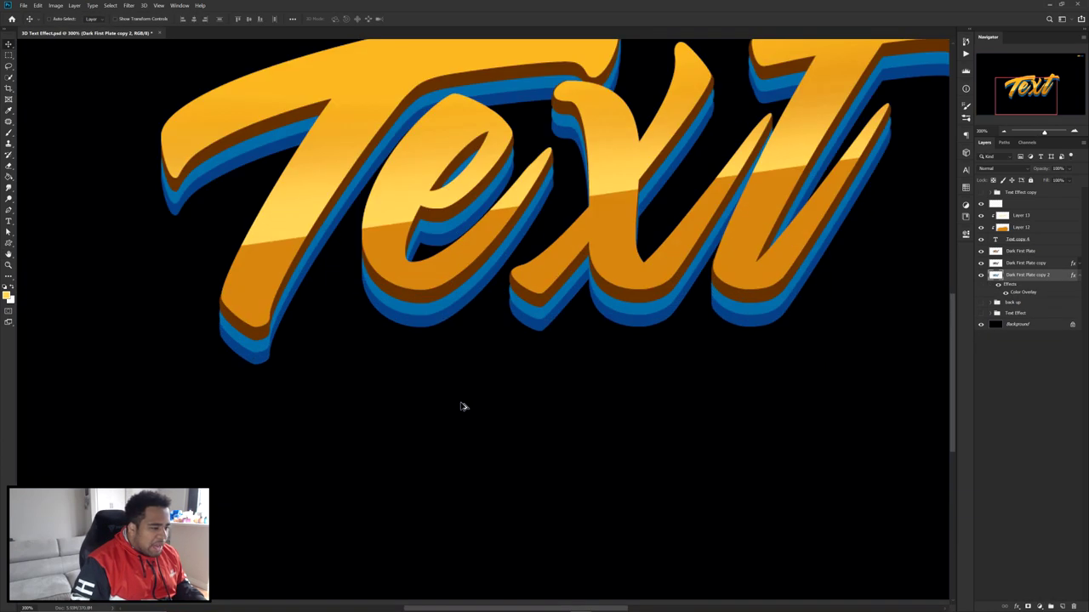
left_click_drag(554, 297, 571, 361)
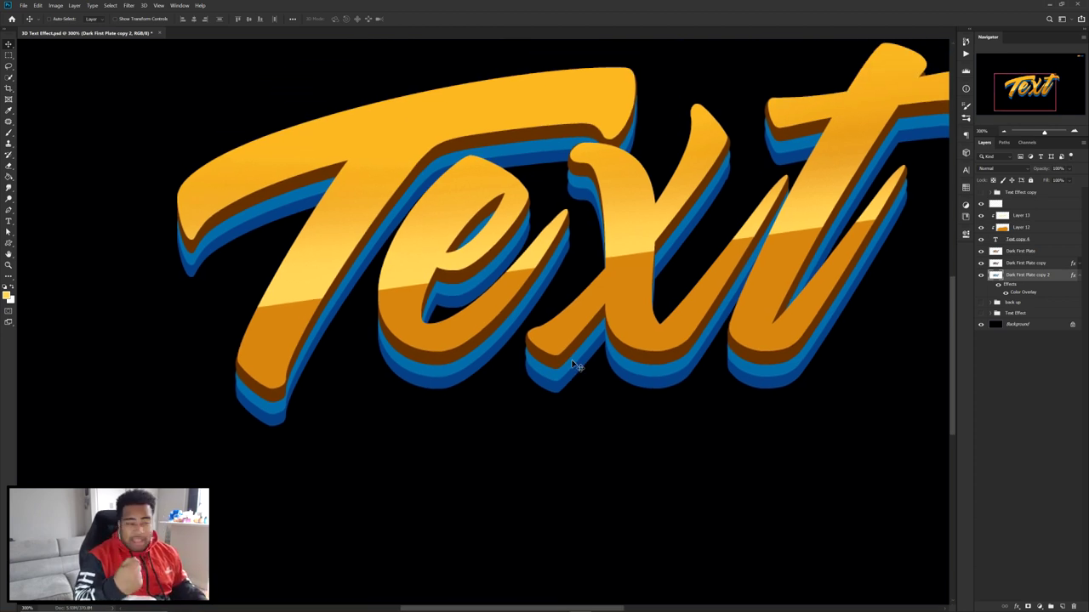
left_click_drag(483, 351, 543, 375)
scroll(420, 428, "up", 1)
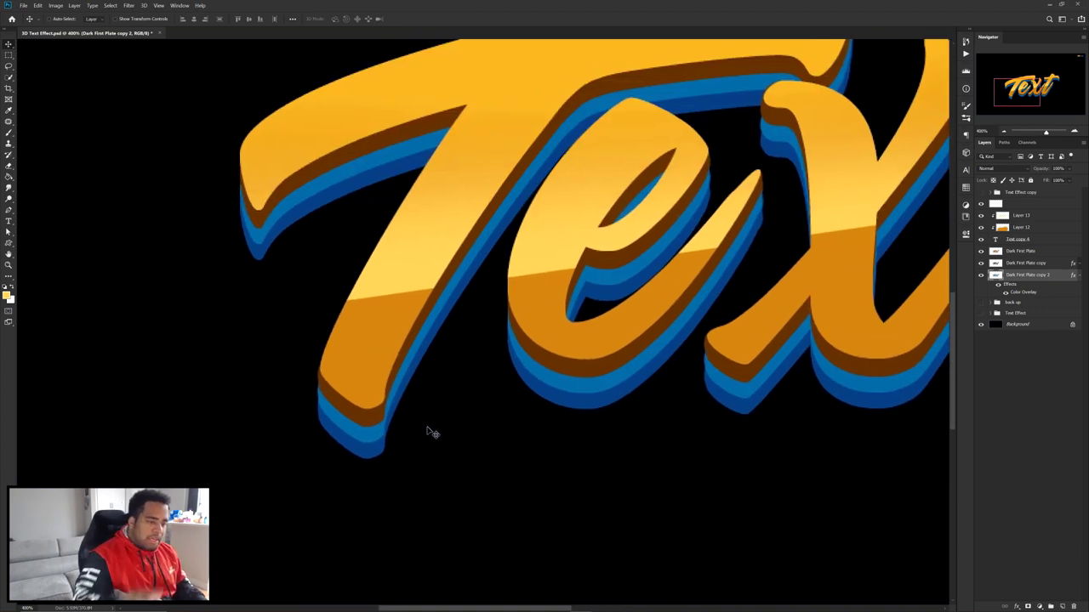
scroll(420, 413, "down", 2)
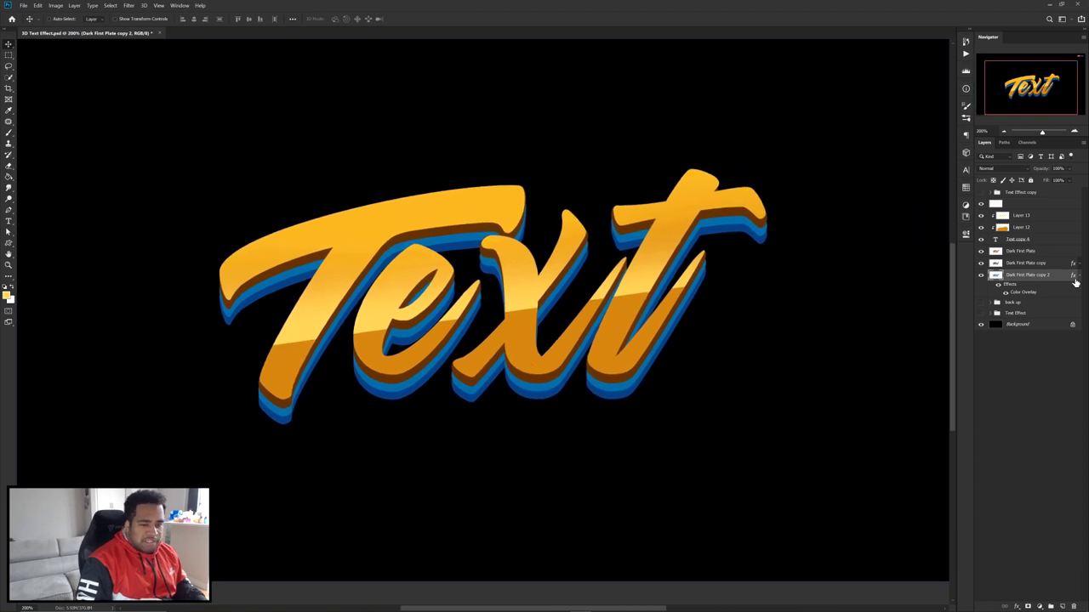
left_click(1078, 277)
scroll(722, 282, "up", 1)
scroll(722, 282, "left", 1)
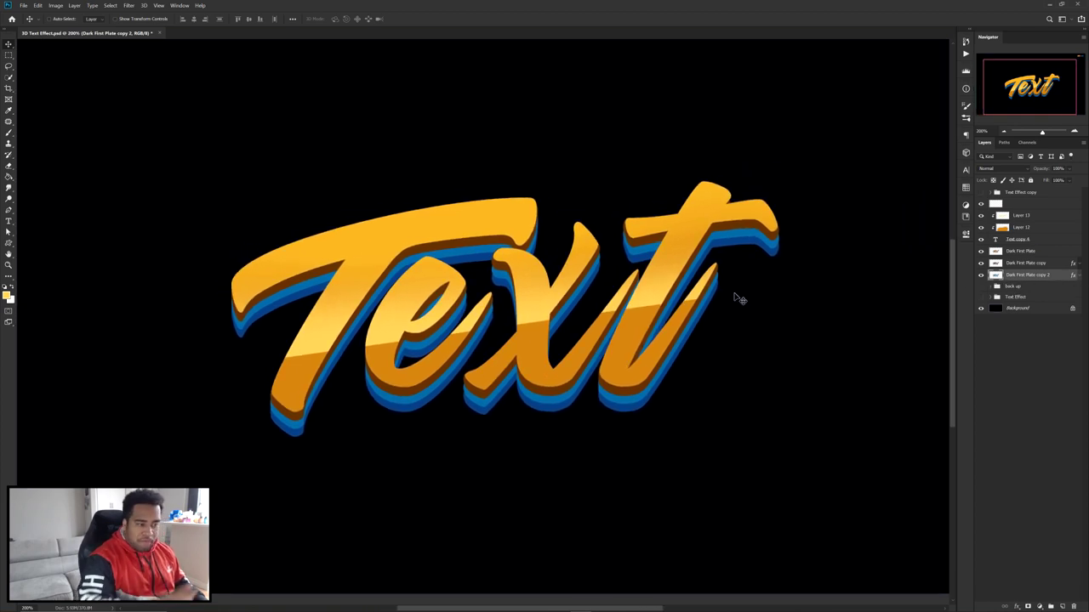
- Duplicate the yellow text layer and place the copy above its clipped shading layers
left_click(1019, 241)
left_click(980, 240)
left_click(979, 240)
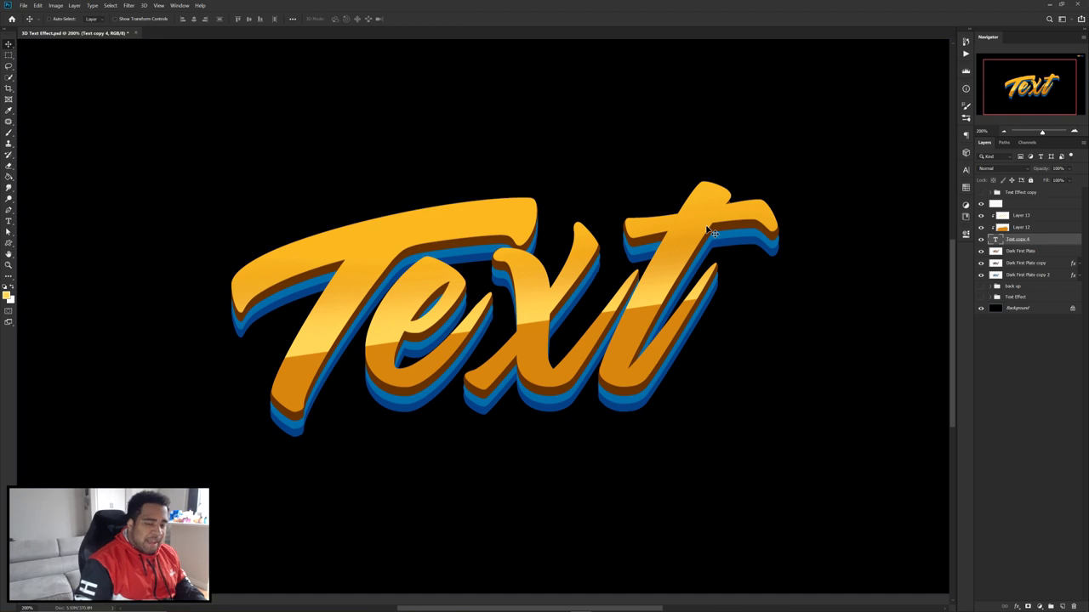
left_click_drag(1028, 243, 1009, 215)
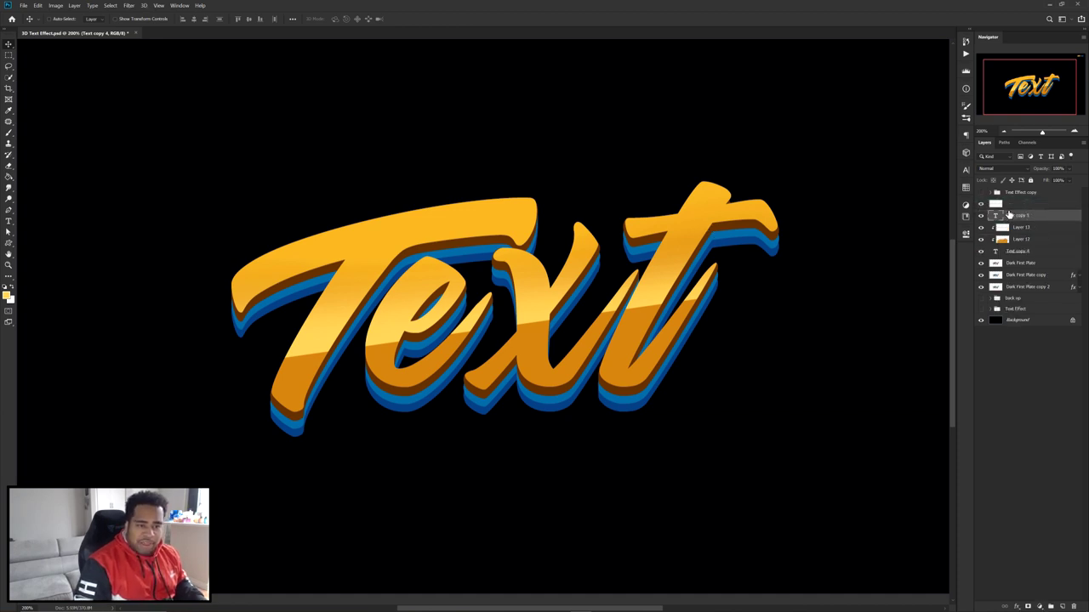
- Set the duplicated yellow text layer's fill to 0%, keeping it aligned over the original lettering
left_click_drag(672, 314, 451, 167)
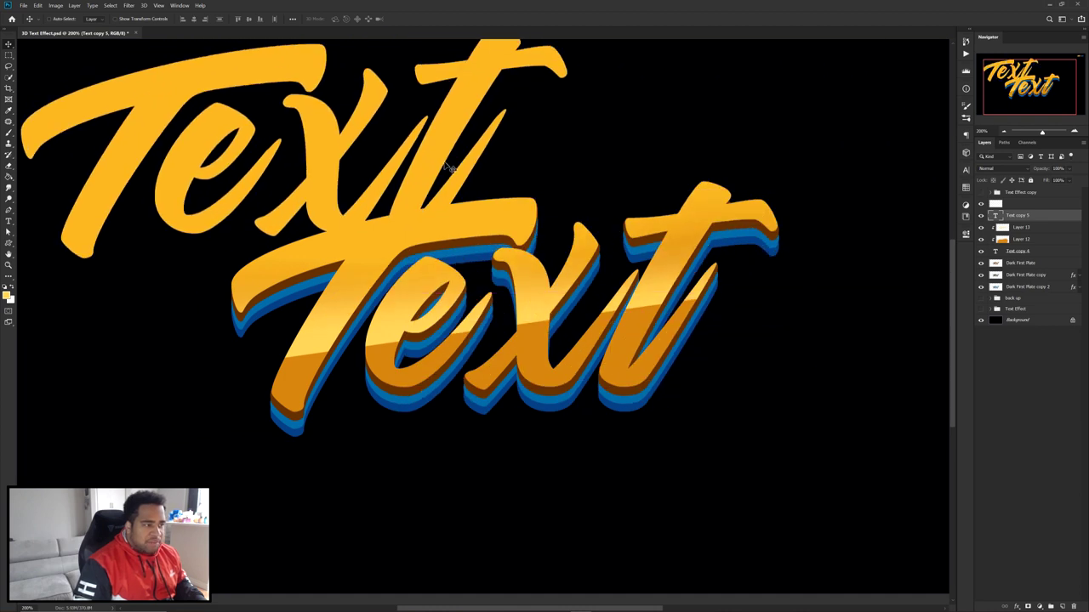
key("ctrl+z")
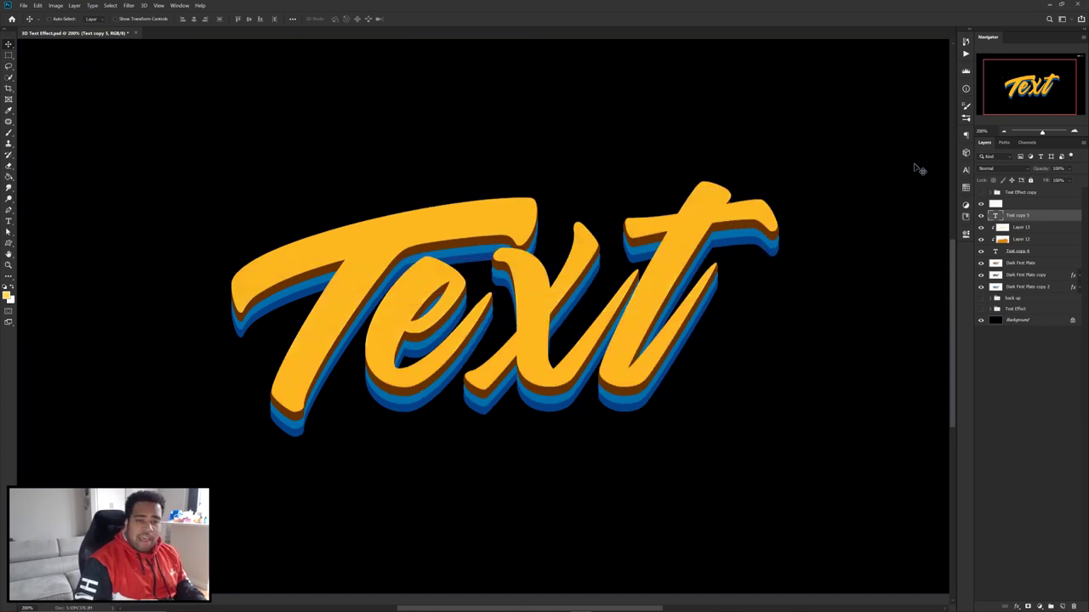
left_click(1068, 180)
left_click_drag(1054, 191, 984, 199)
left_click(1047, 219)
- Add an Inner Glow to the text copy with orange #da9418 sampled from the lettering, Linear Dodge (Add) blending and a slightly larger size
double_click(1009, 218)
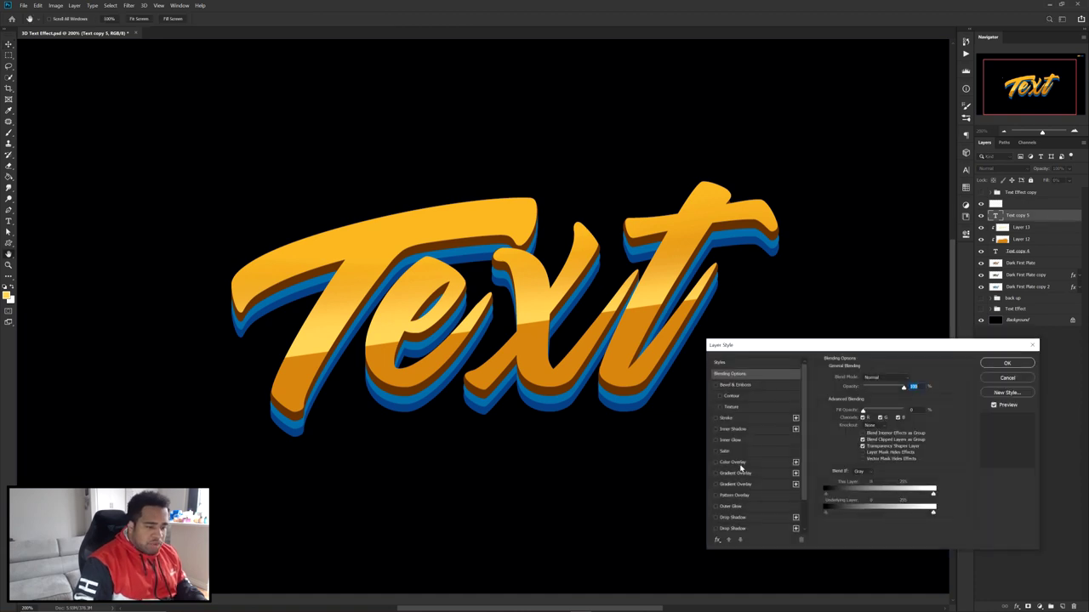
left_click_drag(767, 350, 714, 261)
left_click(680, 351)
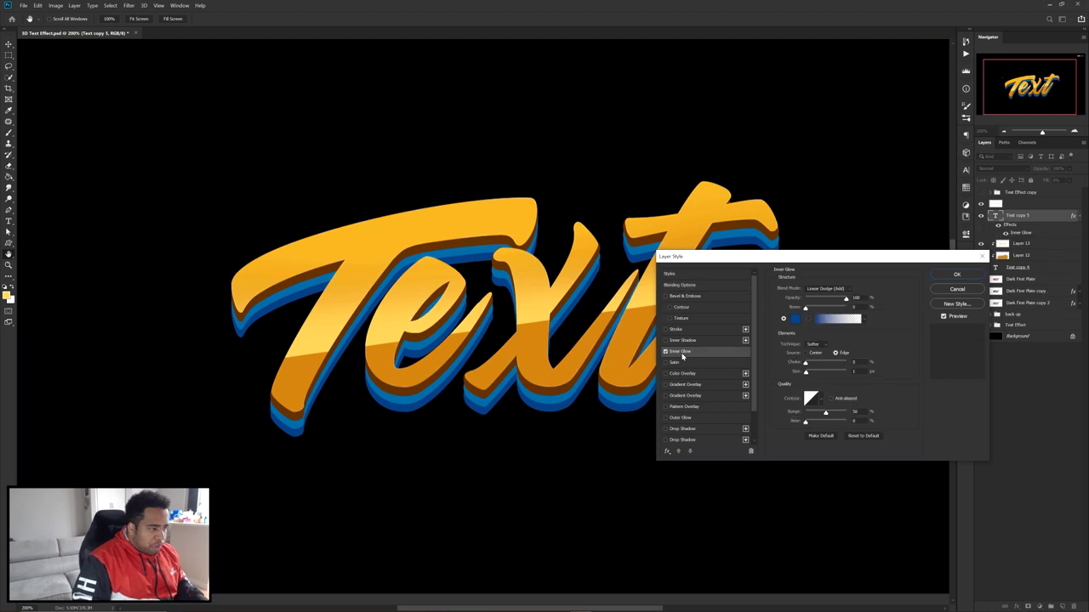
left_click(797, 319)
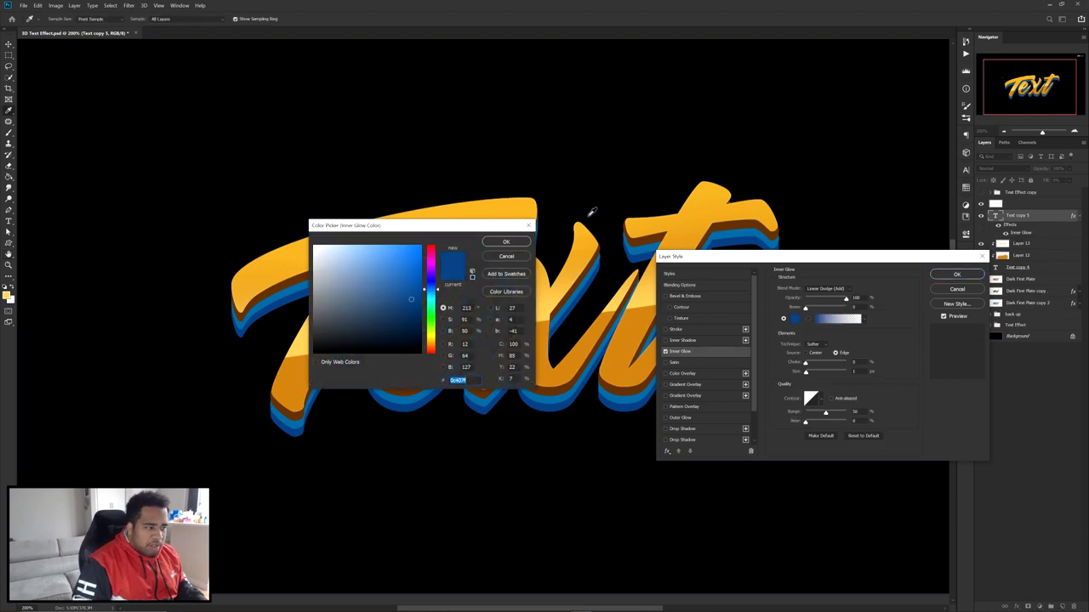
left_click(706, 213)
left_click_drag(704, 217, 666, 241)
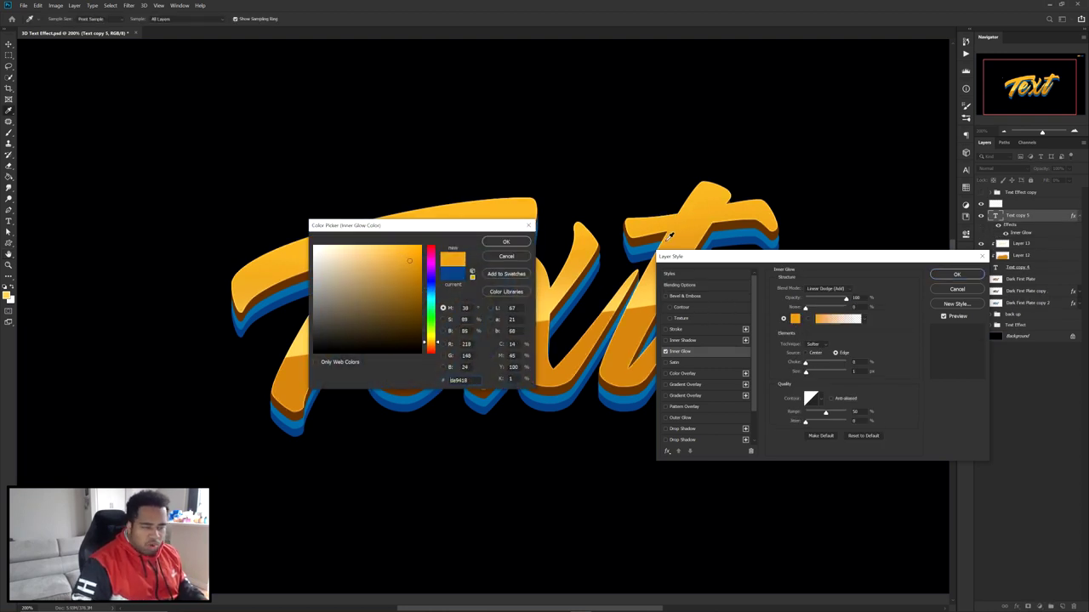
left_click(503, 242)
left_click_drag(806, 374, 808, 376)
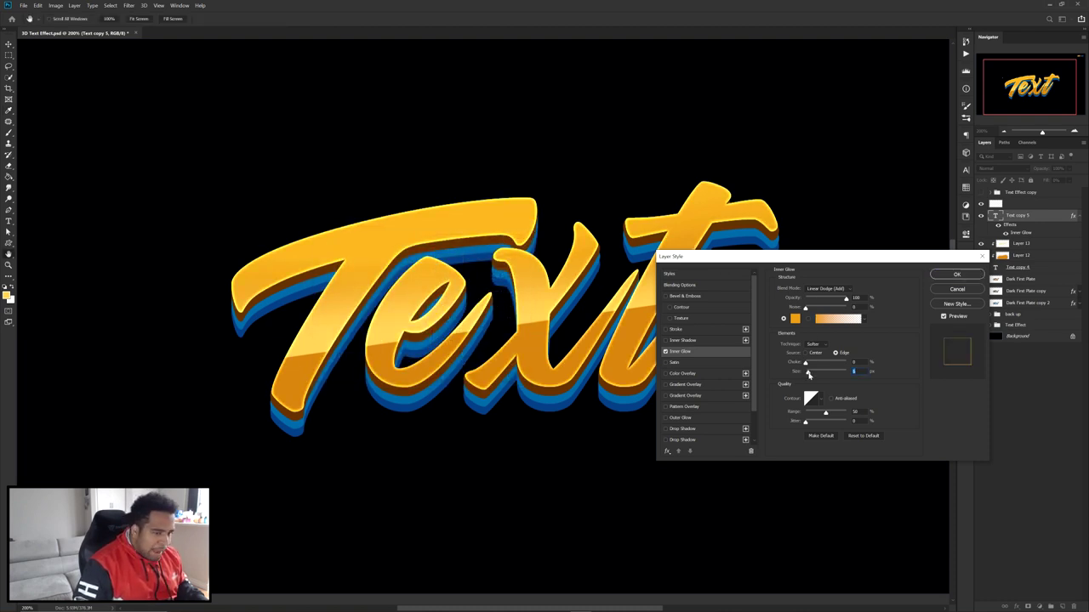
left_click(822, 289)
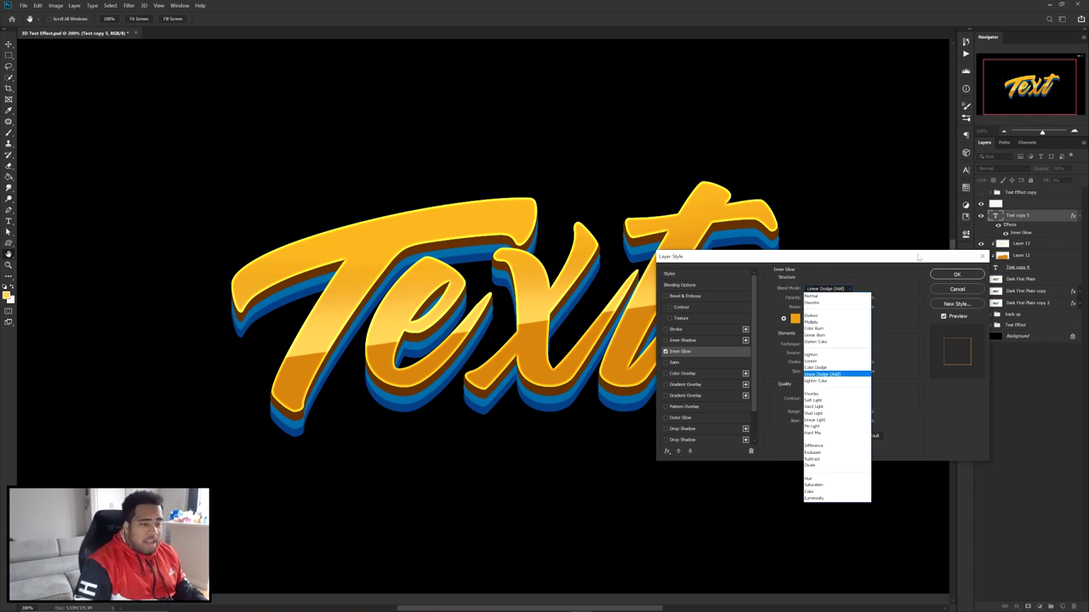
left_click(956, 274)
left_click(956, 274)
right_click(1017, 218)
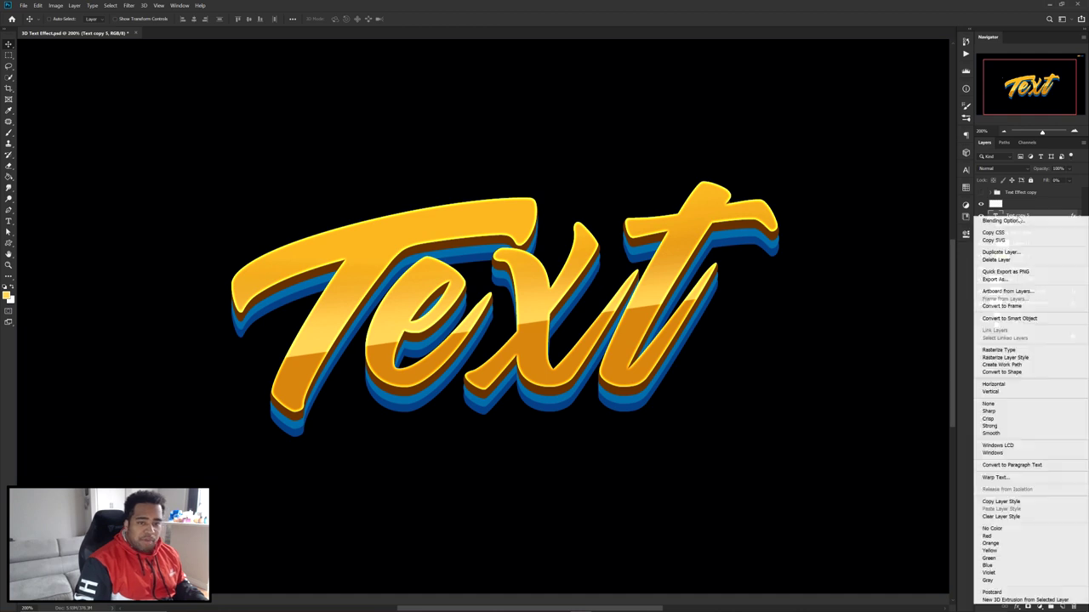
left_click(1029, 319)
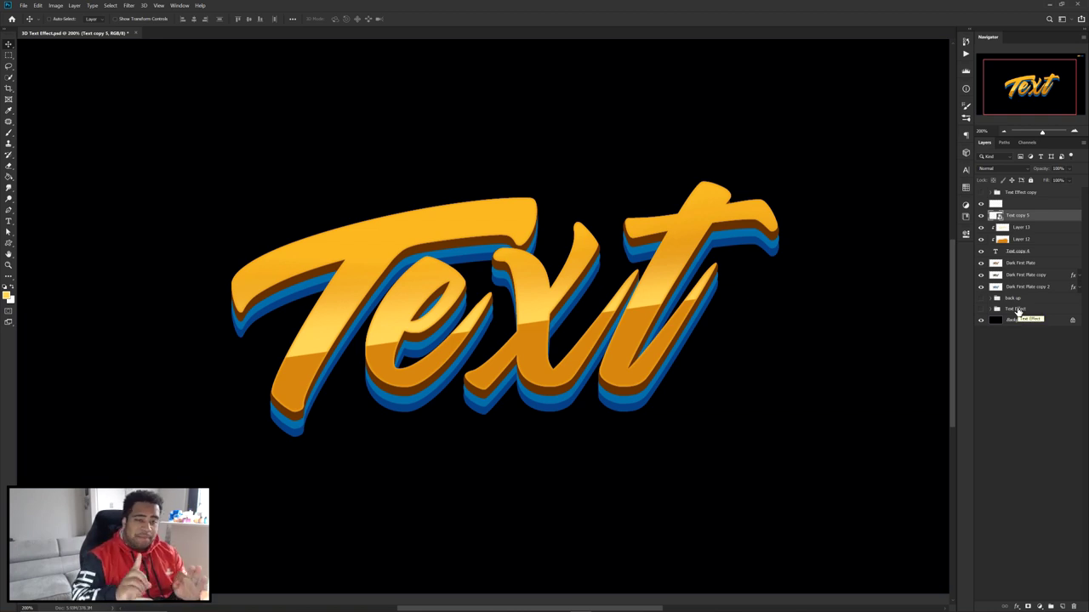
key("ctrl+z")
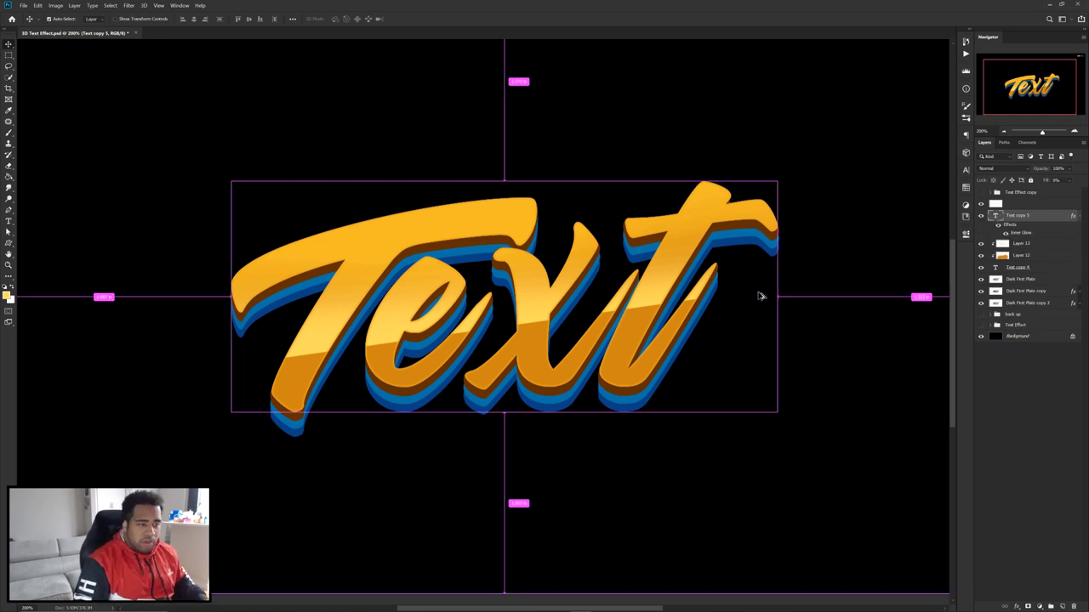
left_click_drag(722, 377, 719, 239)
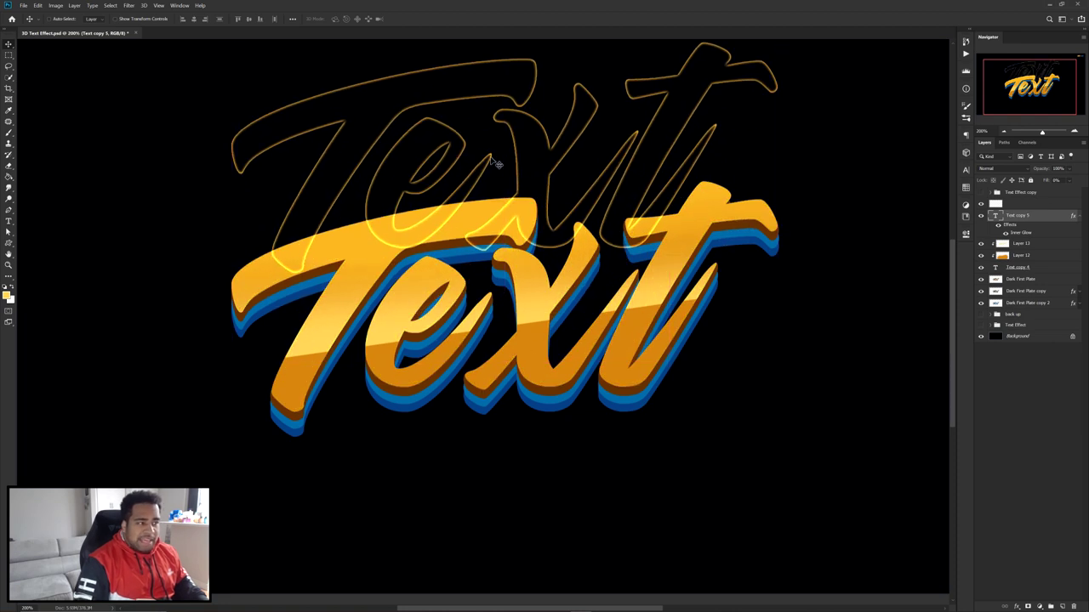
key("ctrl+z")
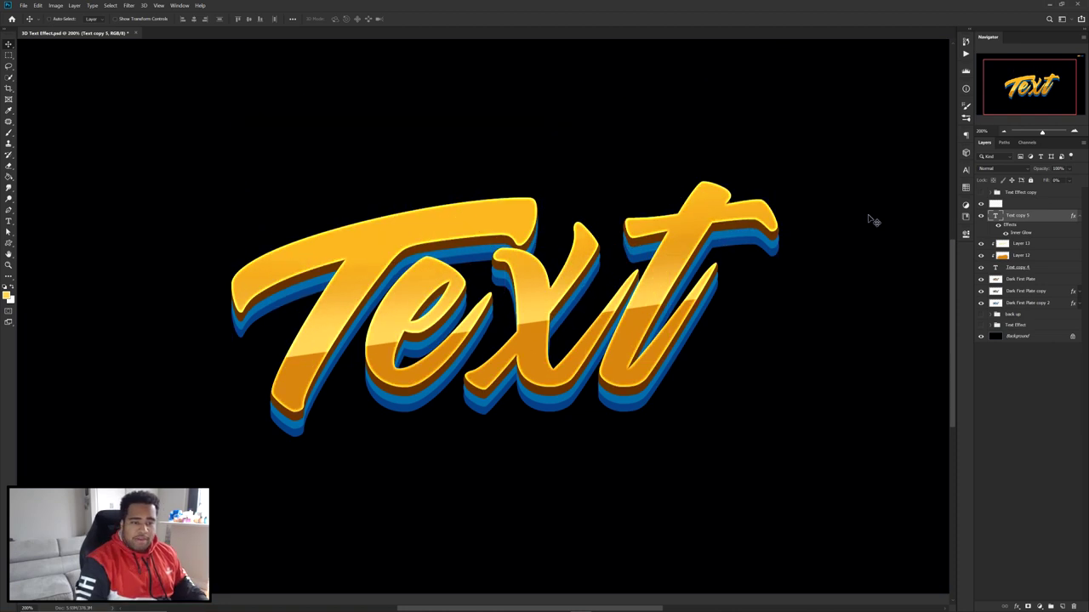
- Rasterize the type of the inner-glow text copy and convert the layer to a smart object
right_click(1021, 218)
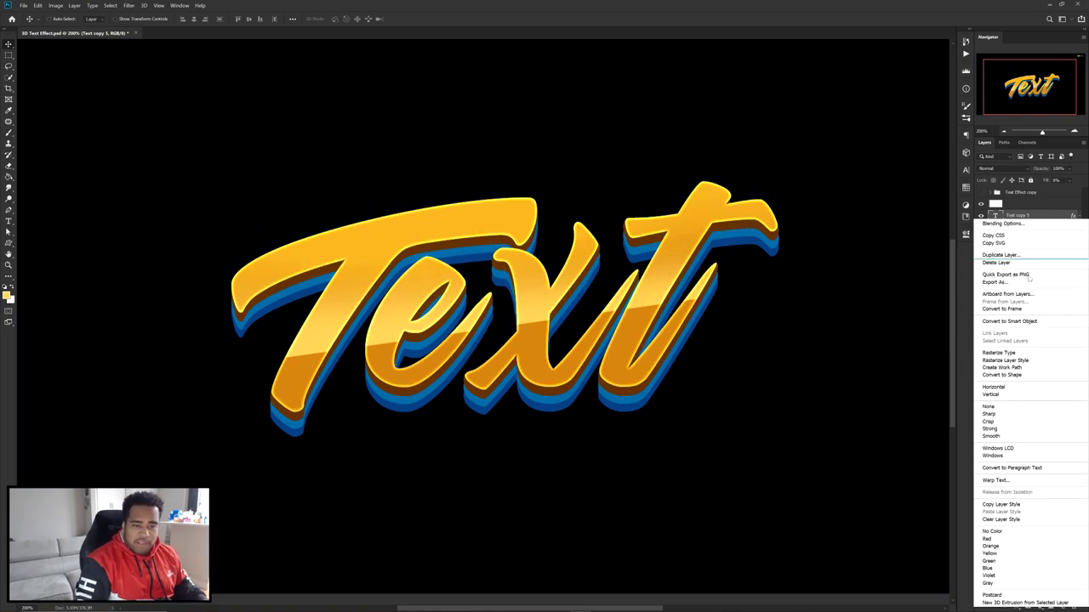
left_click(999, 352)
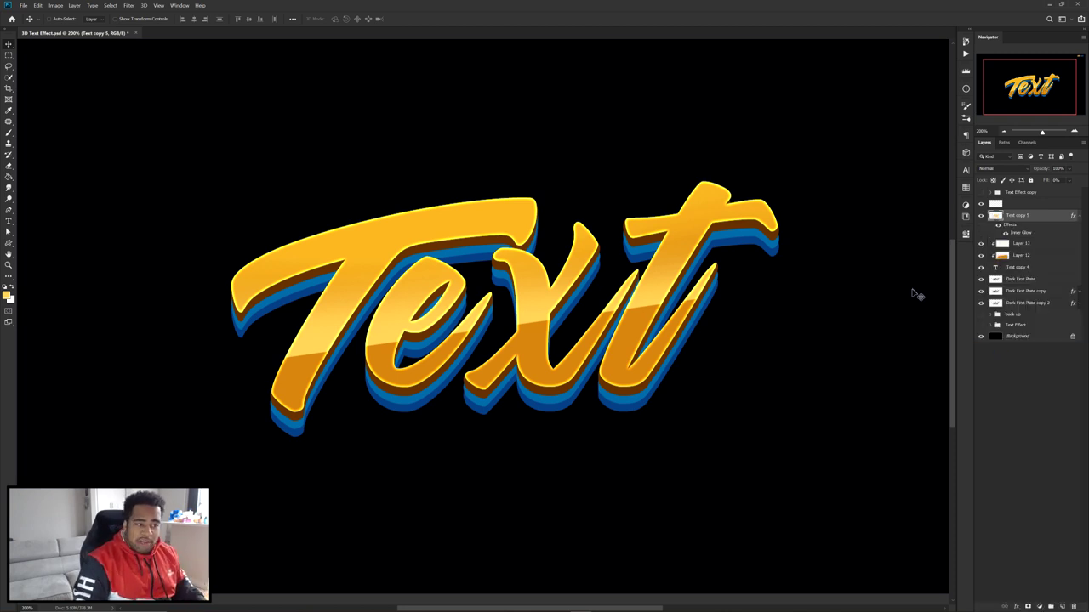
right_click(1018, 218)
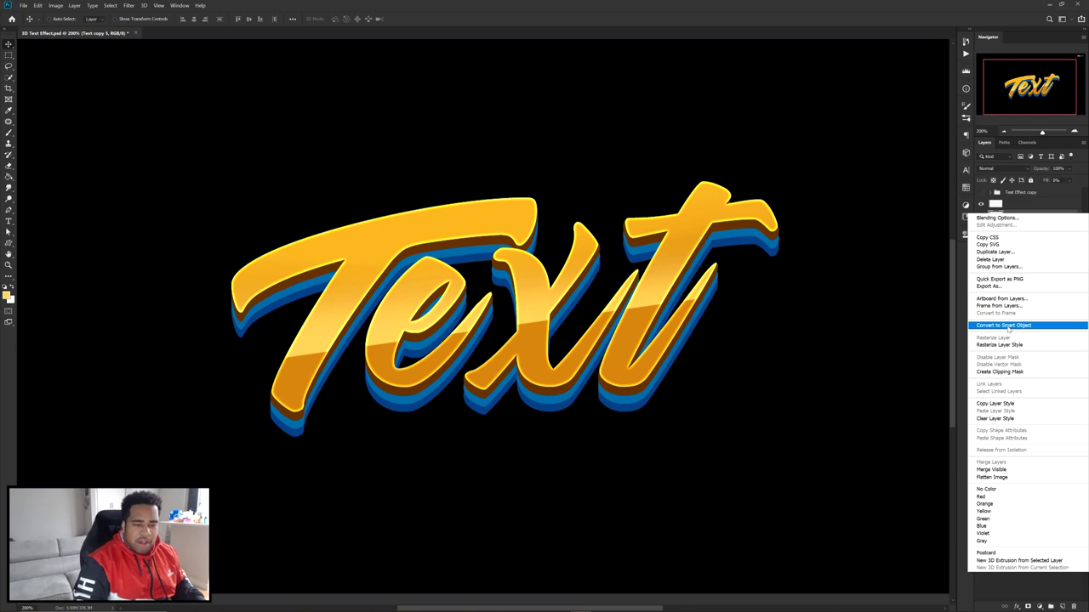
left_click(1009, 327)
left_click_drag(731, 251, 732, 126)
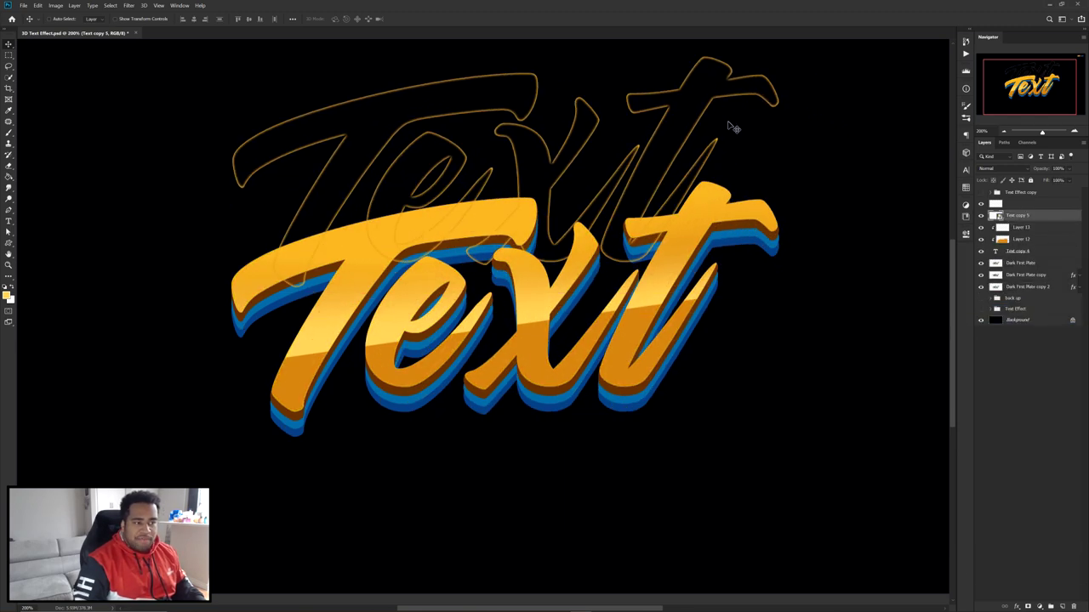
key("ctrl+z")
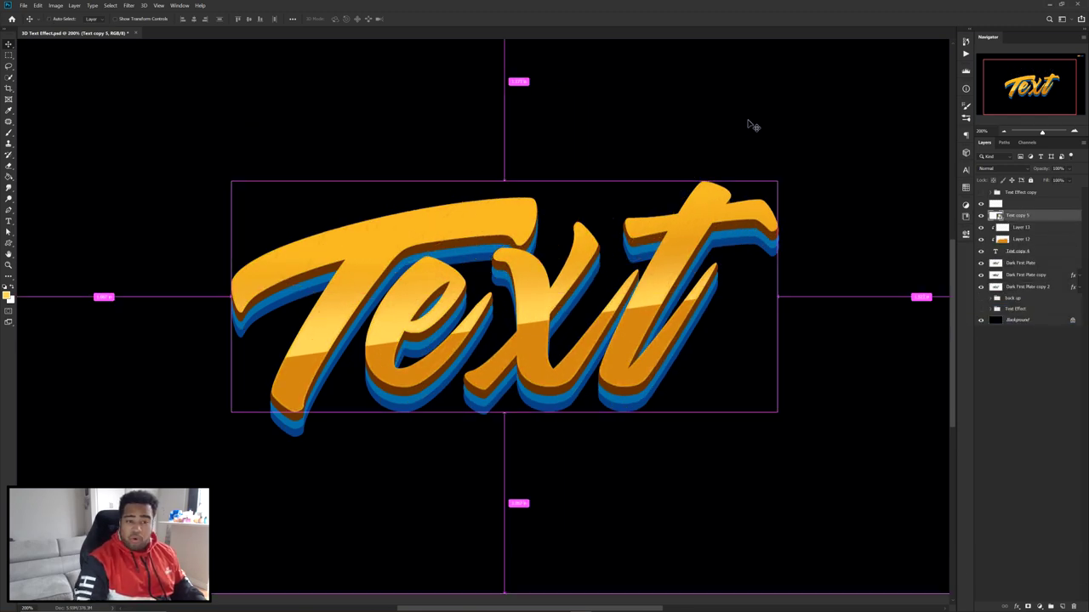
- Set the glow smart object's blend mode to Linear Dodge (Add) and give it a layer mask
left_click(986, 170)
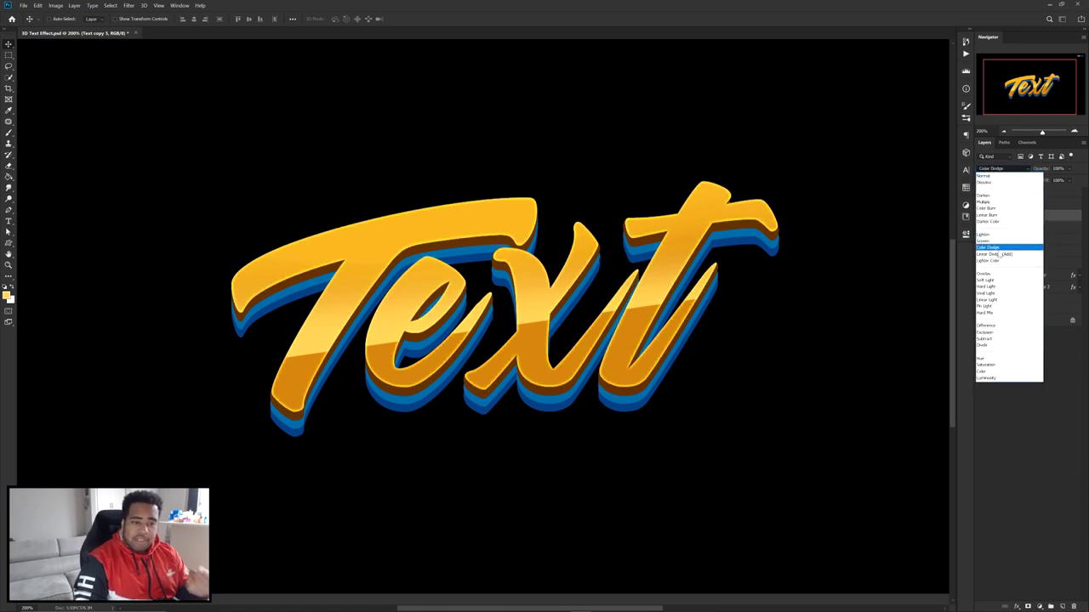
left_click(997, 253)
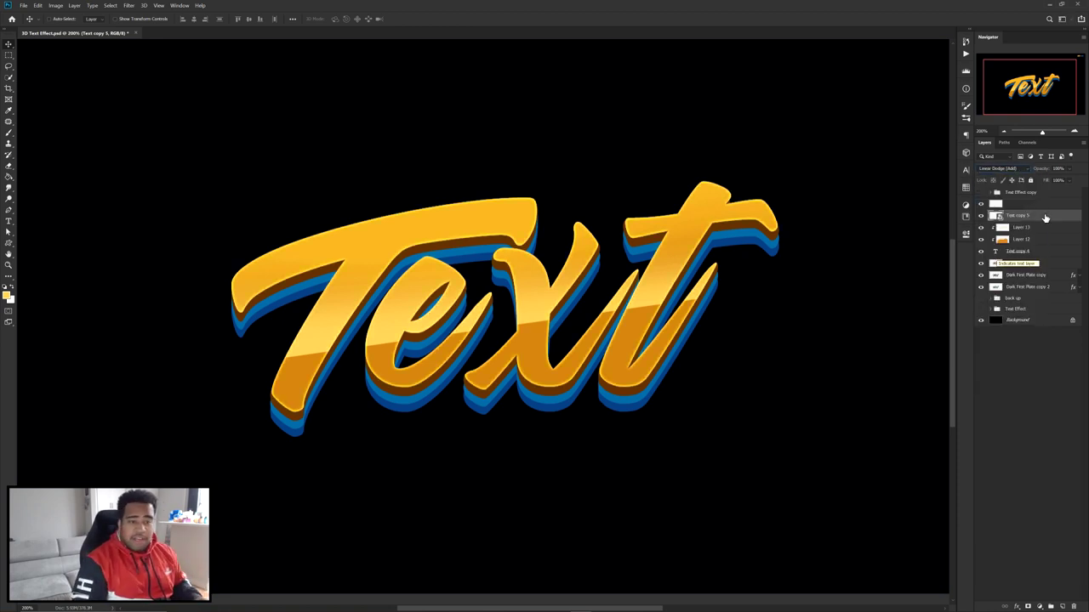
left_click(1027, 608)
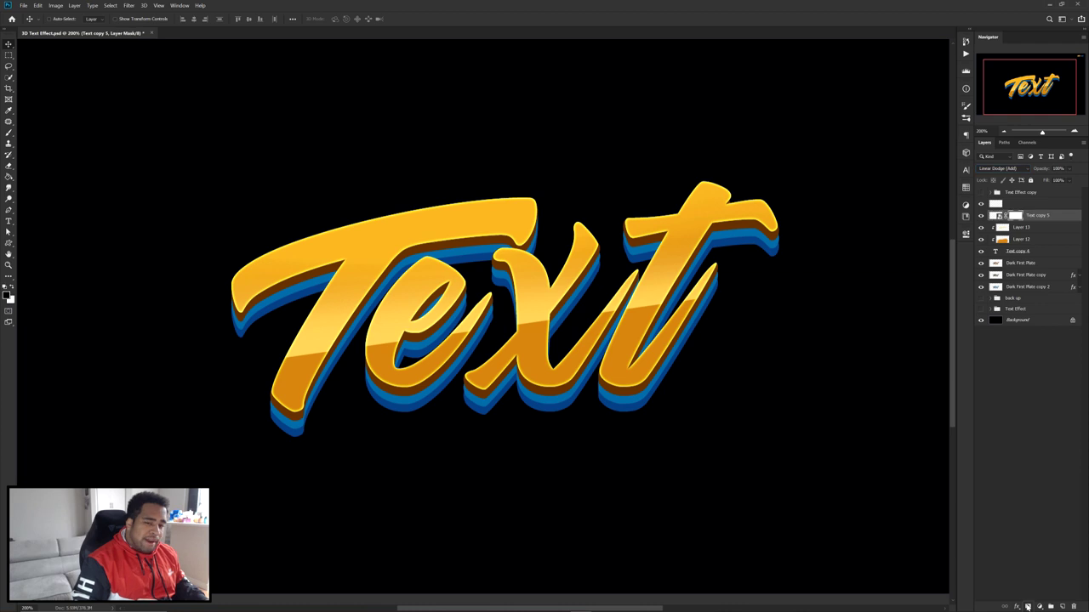
- Paint black with a soft brush on the mask to hide parts of the inner glow, keeping selected bright edges on the letters
key("b")
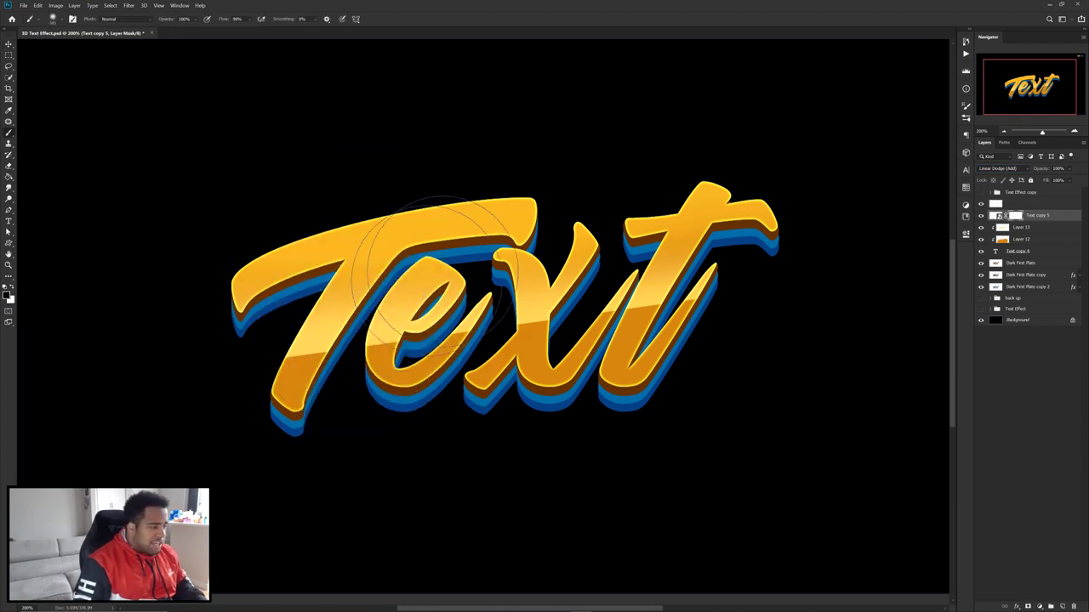
right_click(345, 346, "alt")
mouse_move(303, 364)
left_mouse_down()
mouse_move(379, 326)
mouse_move(253, 349)
mouse_move(366, 307)
mouse_move(357, 328)
mouse_move(426, 330)
mouse_move(419, 369)
mouse_move(514, 379)
mouse_move(534, 310)
mouse_move(473, 294)
mouse_move(506, 276)
mouse_move(610, 303)
mouse_move(623, 286)
mouse_move(584, 322)
mouse_move(575, 361)
mouse_move(606, 354)
mouse_move(590, 375)
mouse_move(611, 355)
mouse_move(581, 366)
mouse_move(603, 365)
mouse_move(610, 388)
mouse_move(704, 336)
mouse_move(687, 339)
mouse_move(716, 294)
mouse_move(702, 245)
mouse_move(639, 209)
left_mouse_up()
right_click(510, 292, "alt")
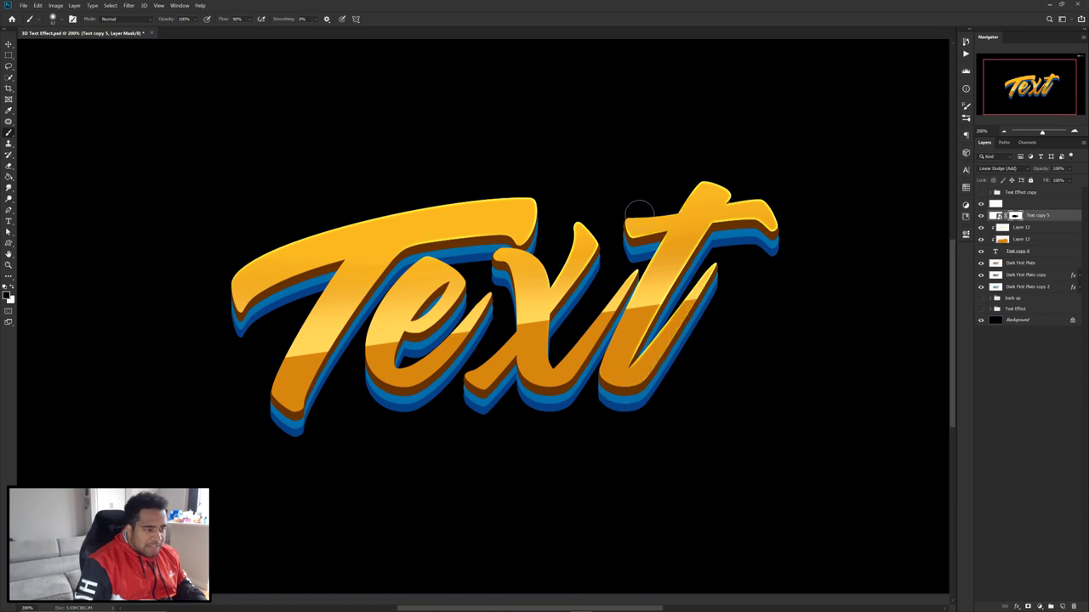
left_click_drag(726, 207, 775, 203)
key("ctrl+minus")
key("ctrl+minus")
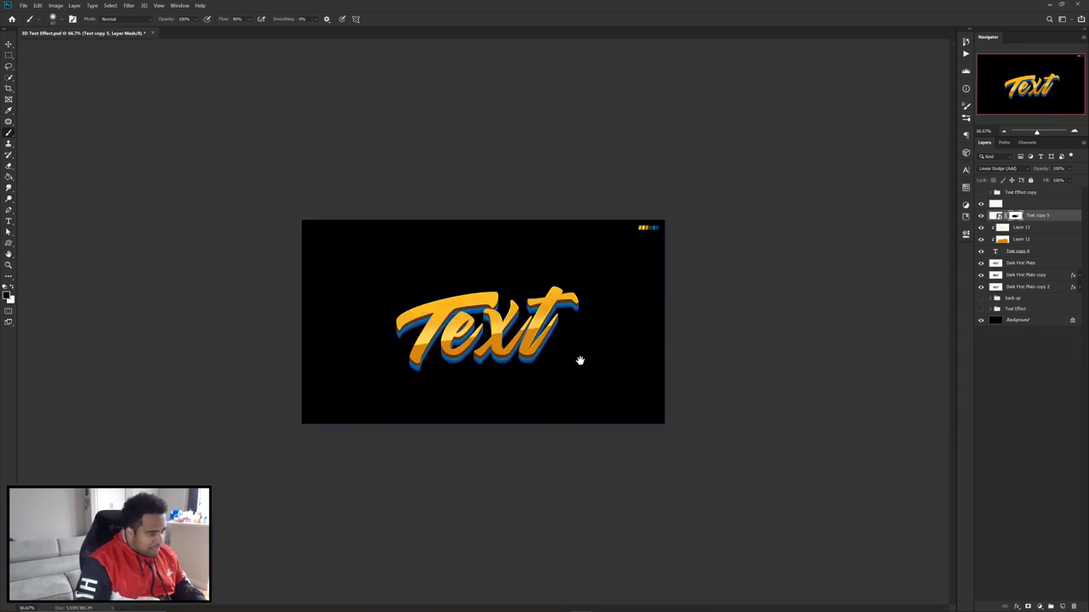
scroll(493, 338, "up", 2)
key("v")
scroll(476, 343, "up", 1)
scroll(475, 343, "down", 1)
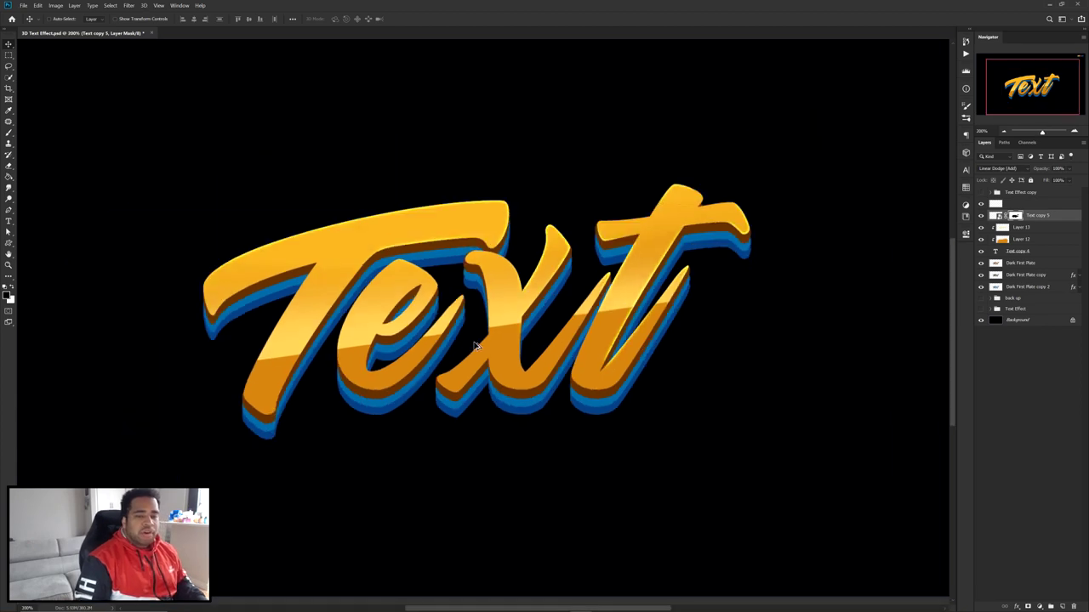
- Duplicate the yellow text layer, place the copy above the masked glow layer and set its fill to 0%
left_click(1034, 253)
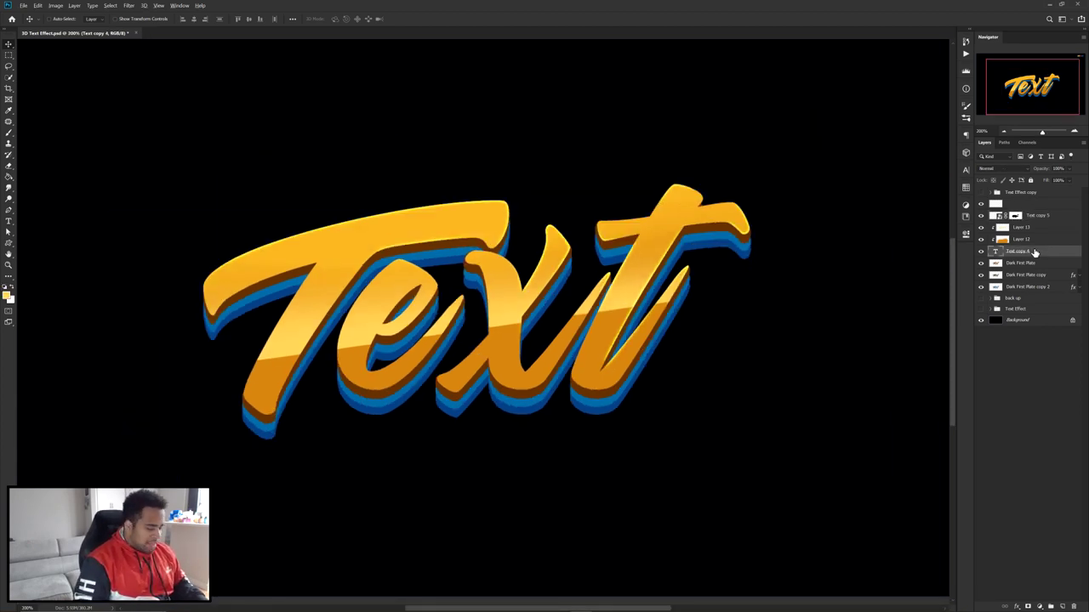
left_click_drag(1029, 253, 1038, 215)
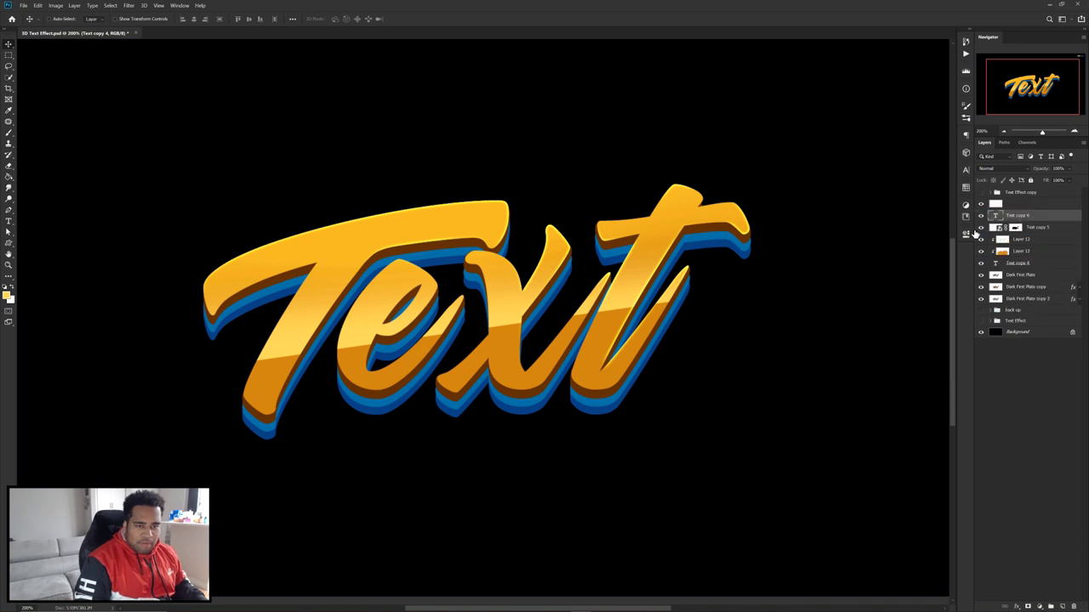
left_click_drag(1069, 180, 1054, 193)
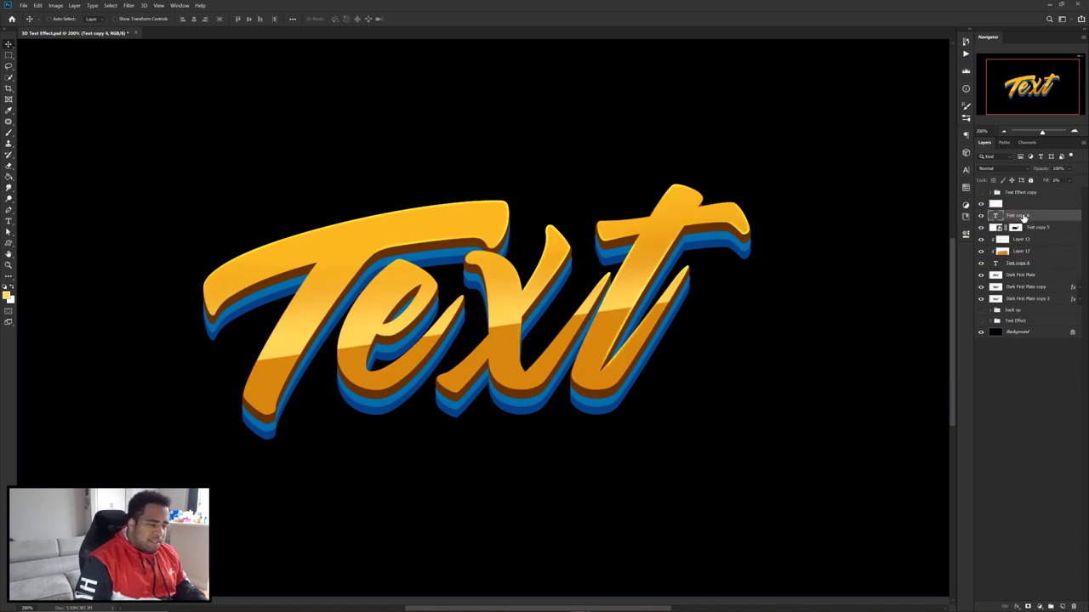
- Add a 2 px inside Stroke to the new text copy in yellow-orange sampled from the lettering, and compare the result with and without it
left_click(676, 330)
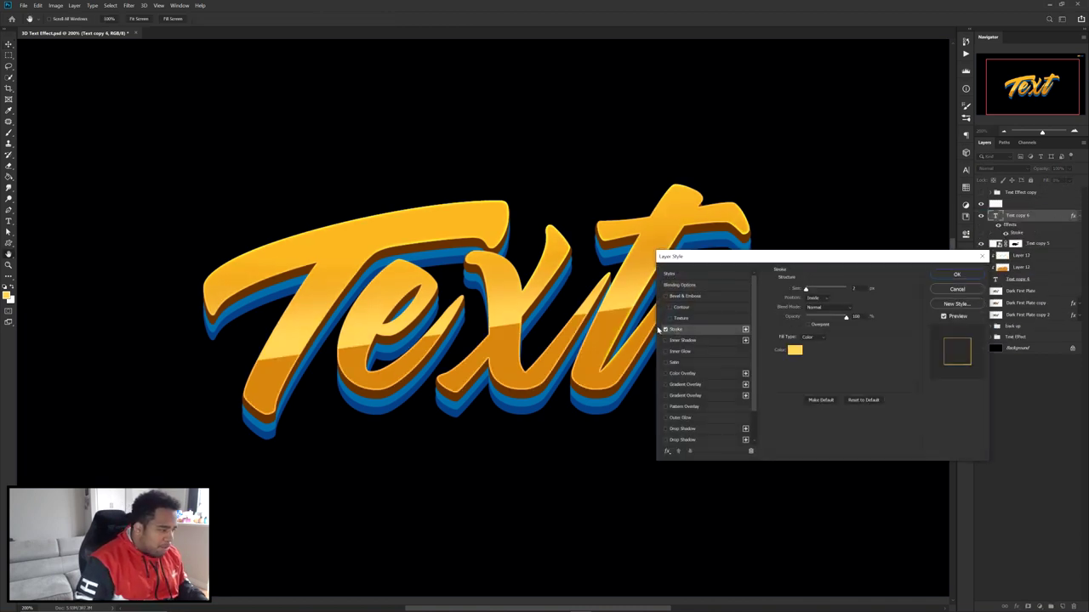
left_click(795, 351)
left_click(262, 262)
left_click(504, 244)
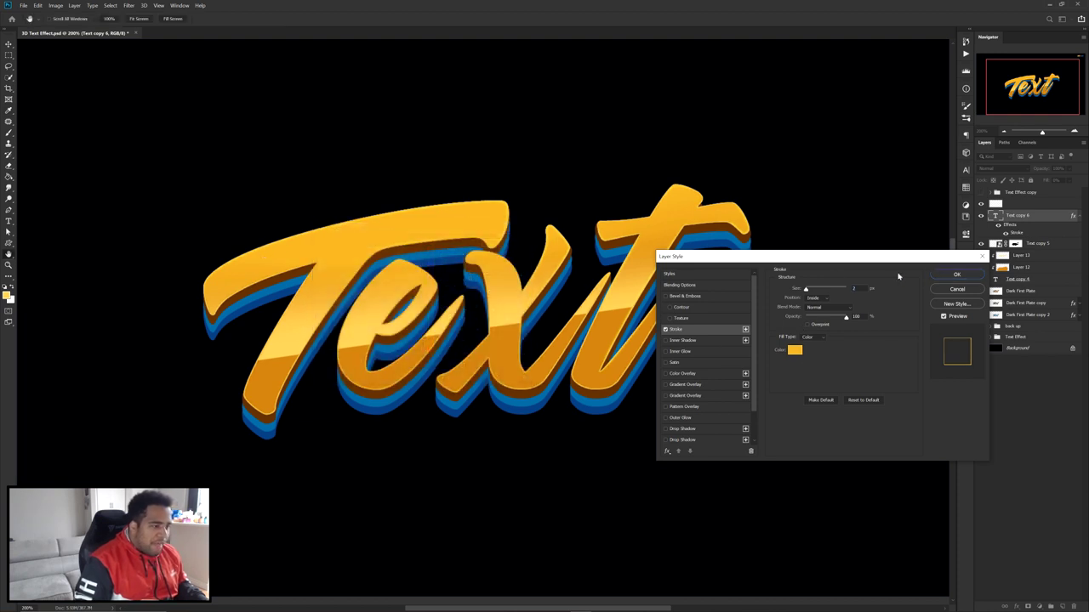
left_click(956, 274)
scroll(571, 370, "up", 4)
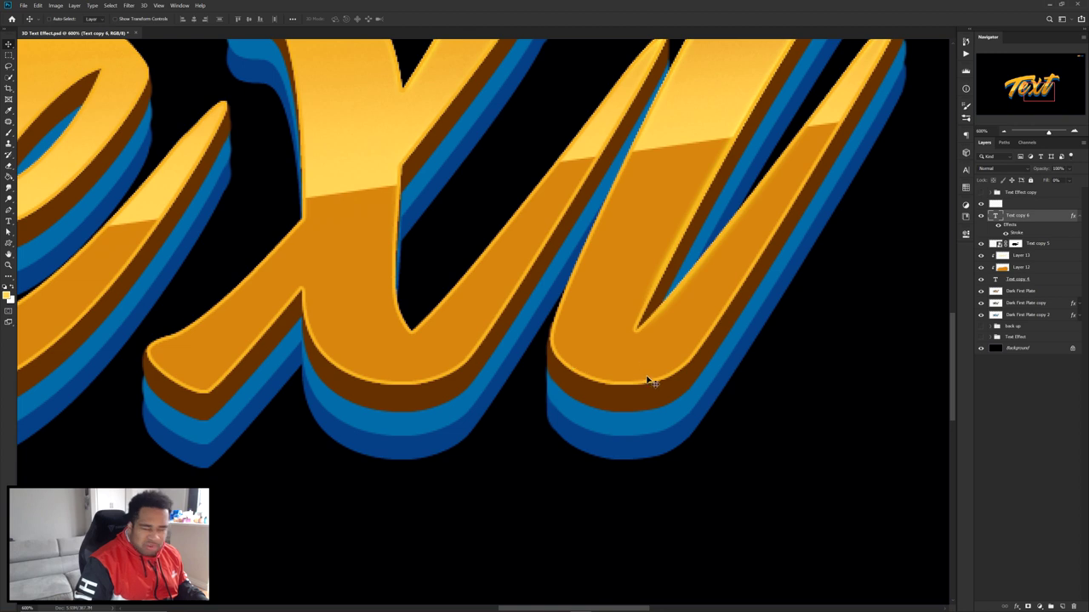
left_click(1006, 233)
left_click(1007, 233)
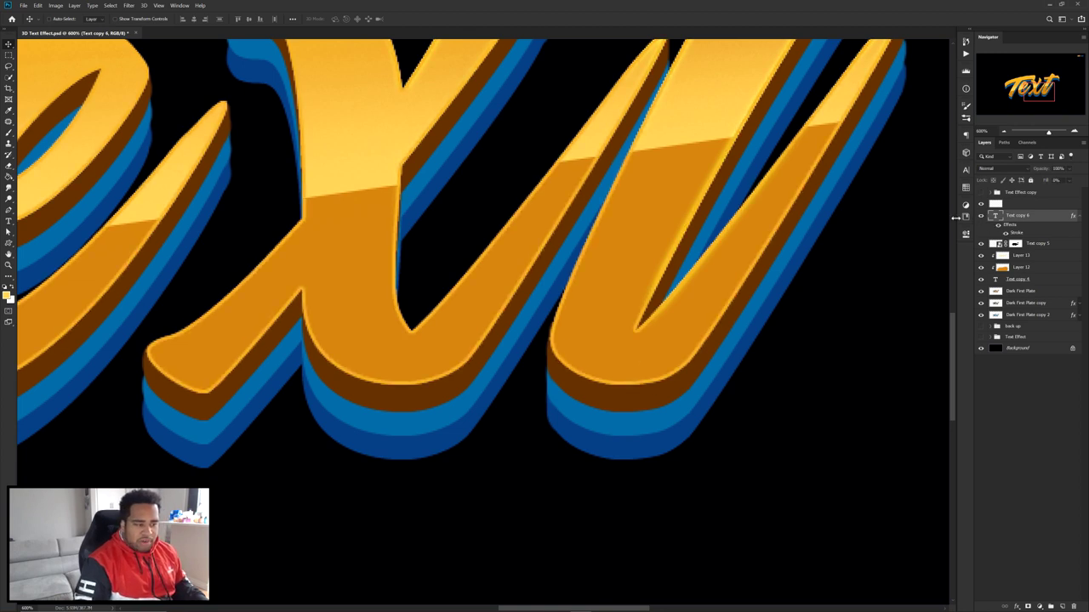
- Convert the stroked text copy to a smart object and add a layer mask to it
scroll(677, 280, "down", 2)
right_click(1047, 218)
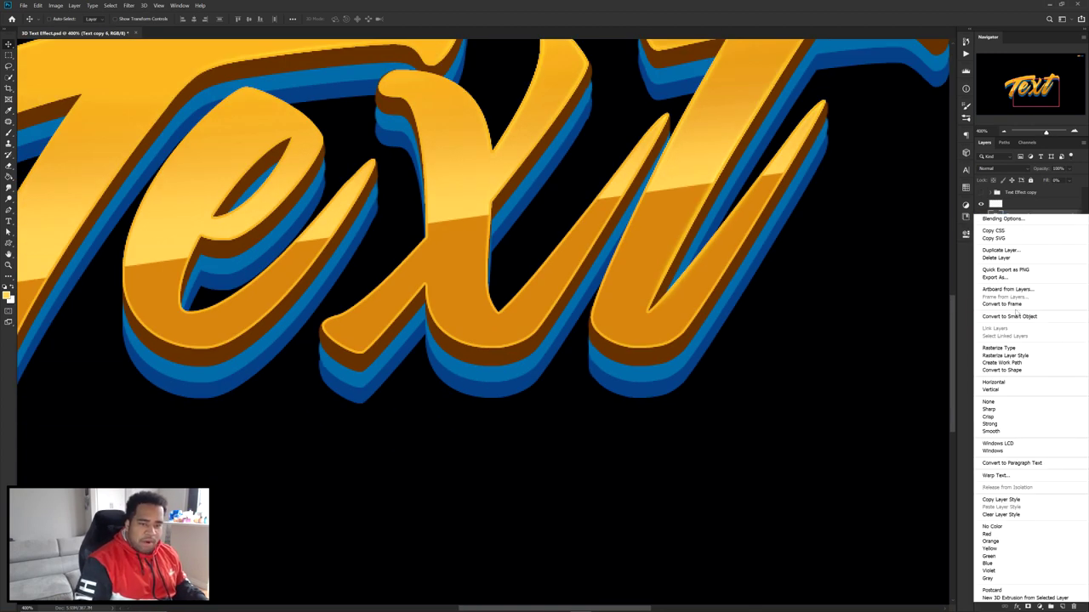
left_click(1007, 317)
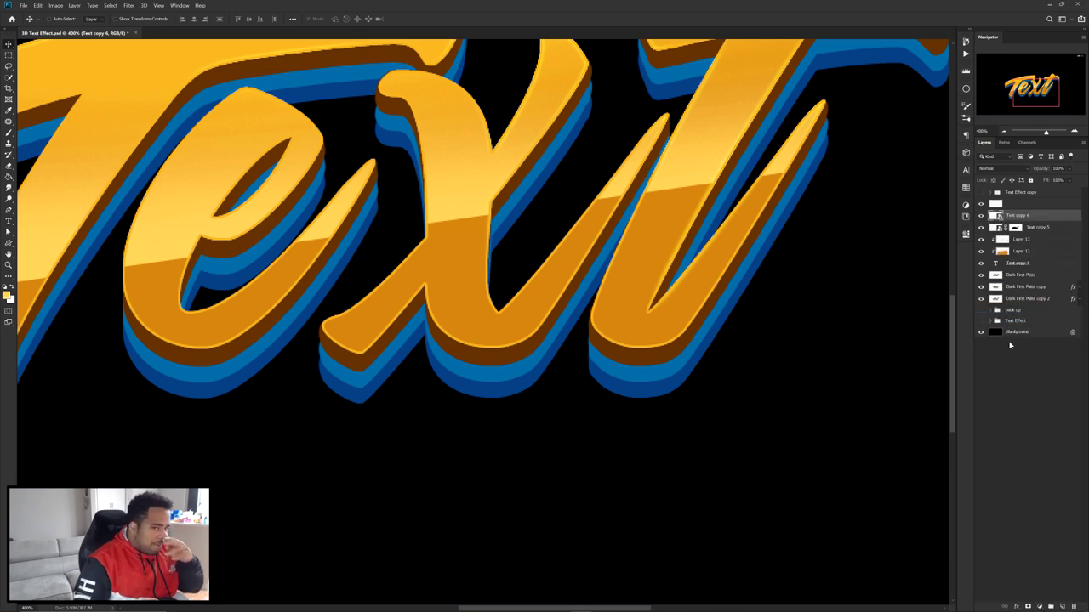
left_click(1028, 605)
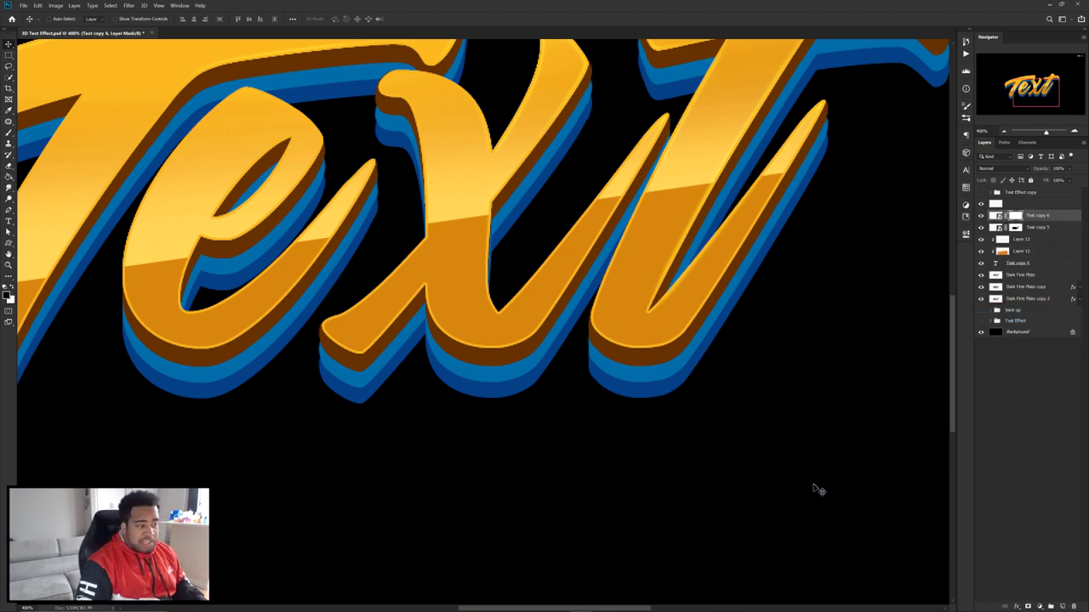
- Paint black with a soft brush on the stroked text copy's mask to hide parts of the stroke across the letters
scroll(588, 452, "down", 1)
left_click_drag(593, 455, 671, 440)
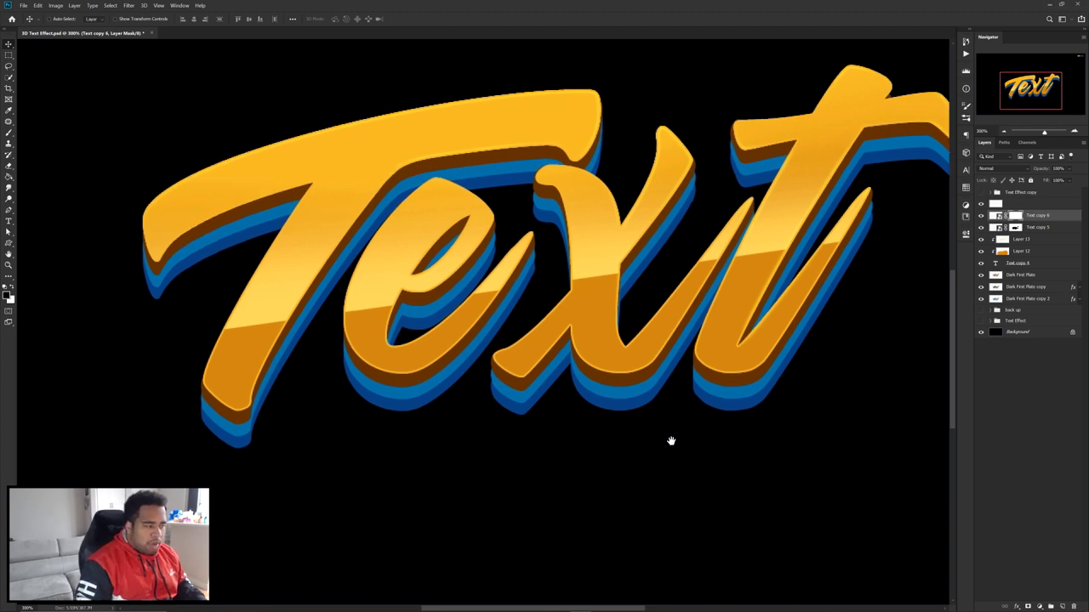
key("b")
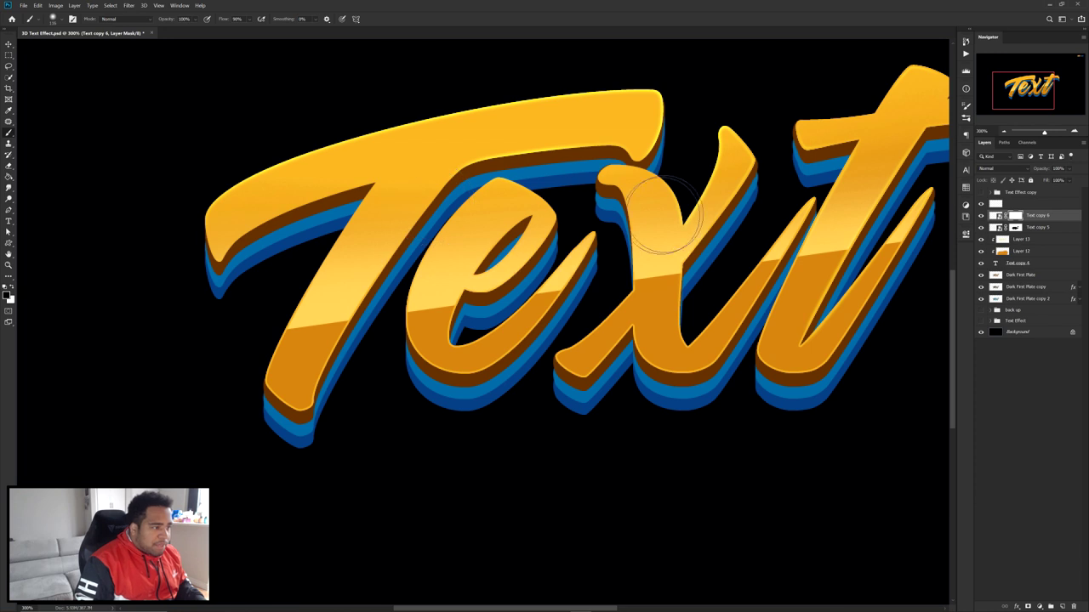
left_click_drag(671, 278, 456, 282)
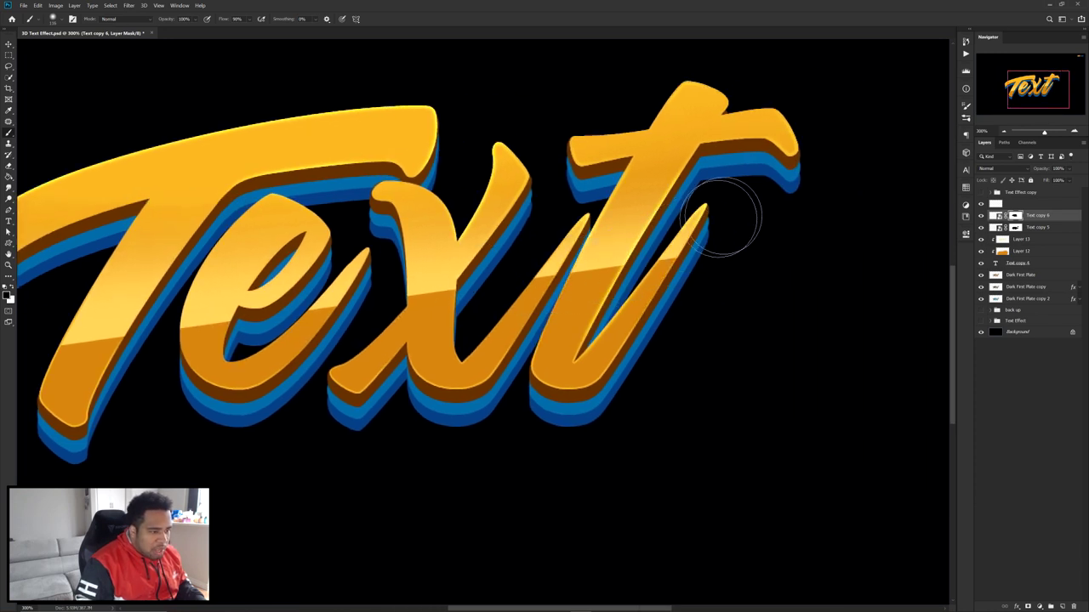
left_click_drag(458, 259, 661, 246)
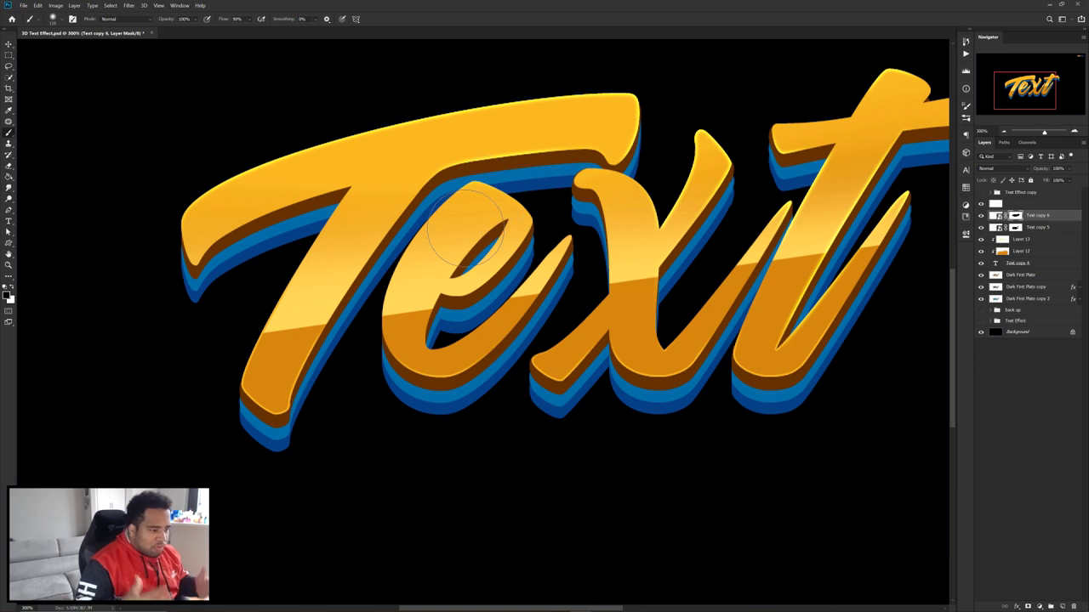
scroll(466, 225, "down", 1)
key("v")
left_click_drag(604, 316, 592, 355)
key("ctrl+z")
scroll(592, 354, "down", 2)
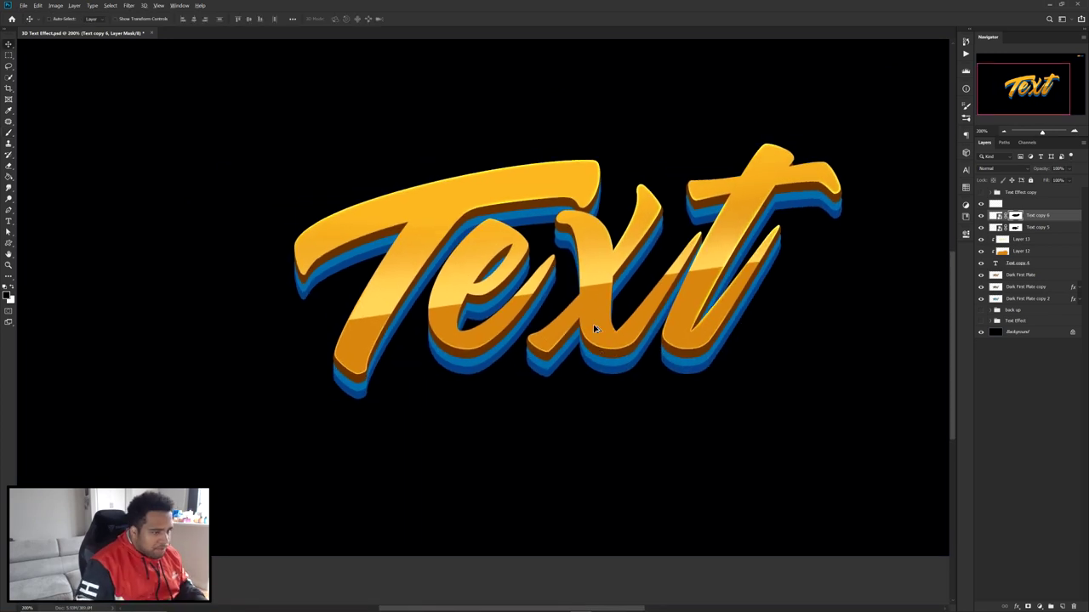
scroll(553, 345, "up", 2)
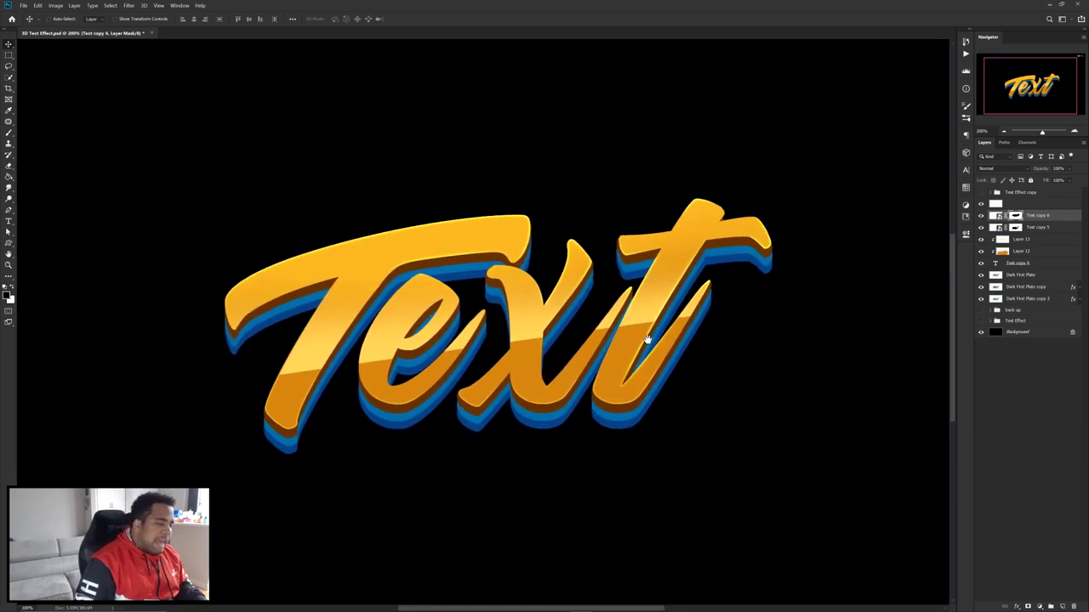
- Duplicate the yellow text layer, place the copy above the masked stroke layer and set its fill to 0%
left_click_drag(638, 339, 693, 327)
left_click(1052, 217)
left_click(1020, 275)
mouse_move(1032, 265)
left_mouse_down()
mouse_move(1025, 213)
mouse_move(1036, 215)
left_mouse_up()
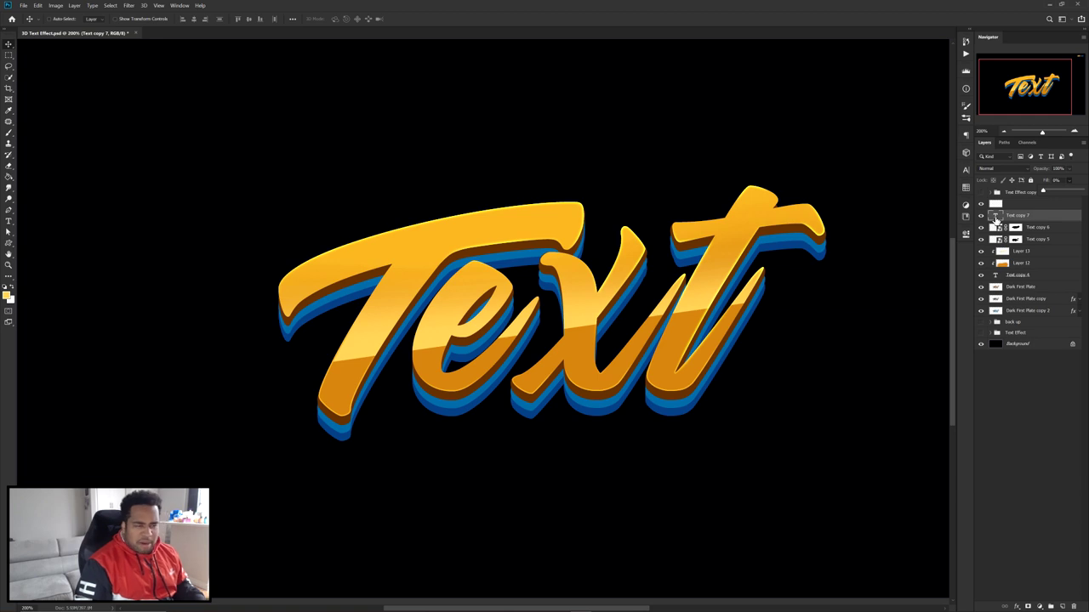
- Load the new text copy's letter outlines as a selection and contract the selection by 3 pixels
left_click(997, 217, "ctrl")
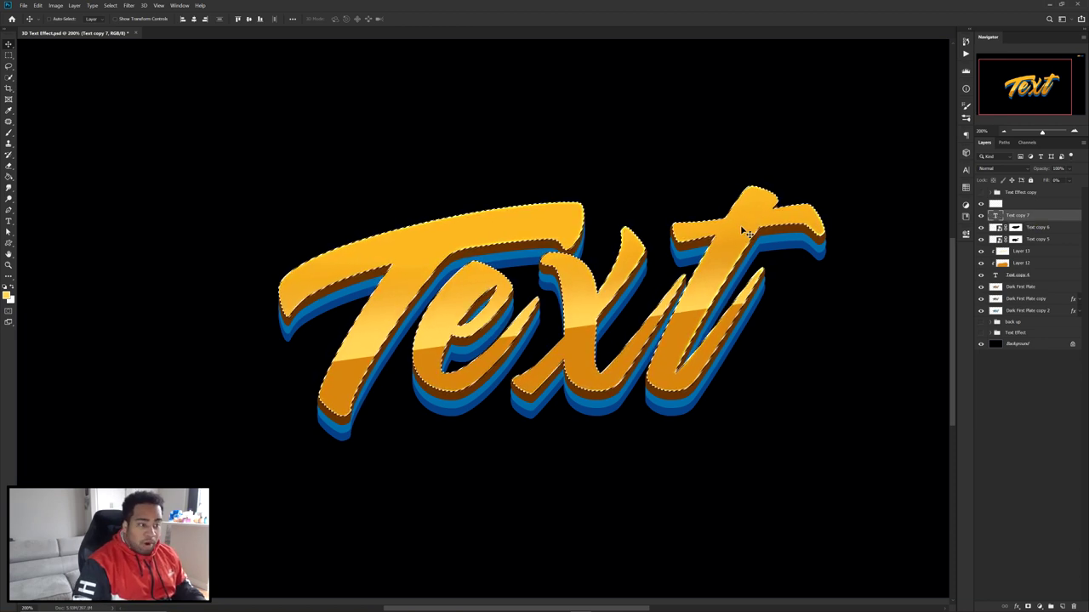
left_click(110, 5)
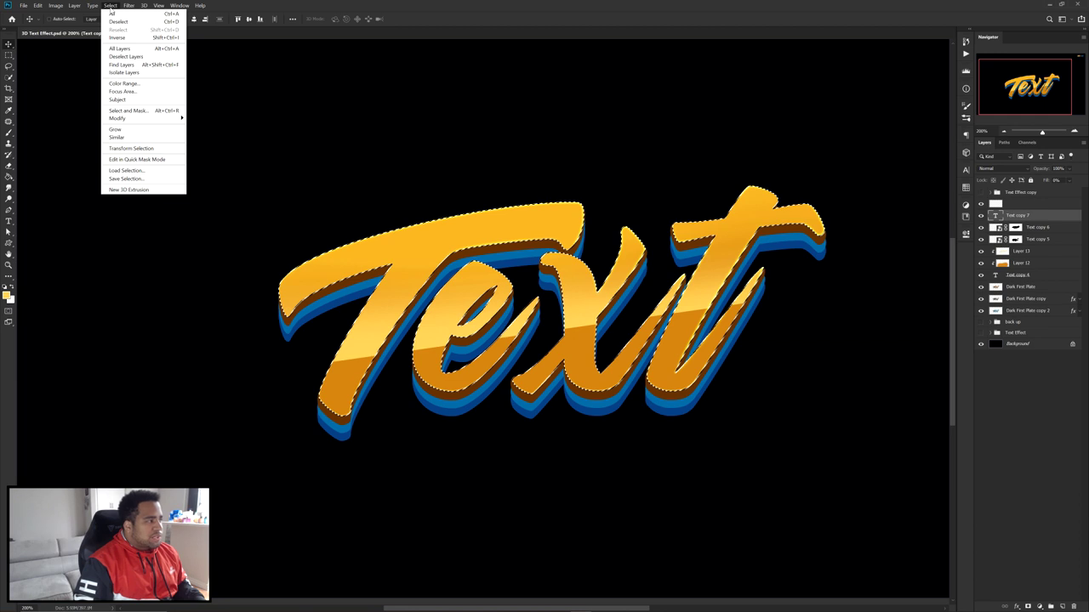
mouse_move(136, 118)
left_click(212, 142)
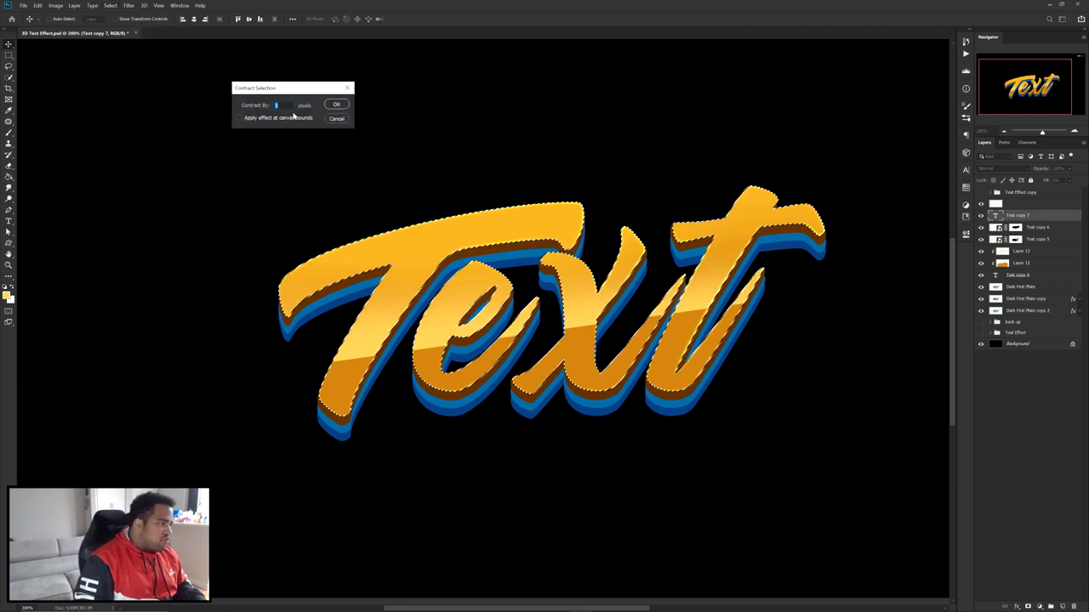
left_click(336, 104)
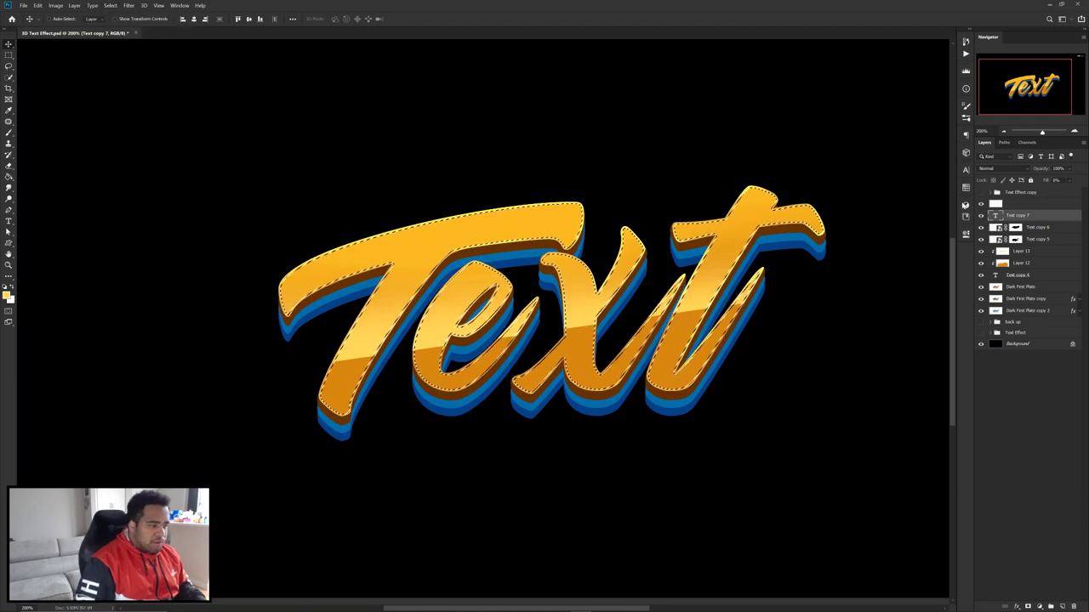
- Hide the new text copy and add an empty layer above it, keeping the contracted letter selection active
mouse_move(1066, 602)
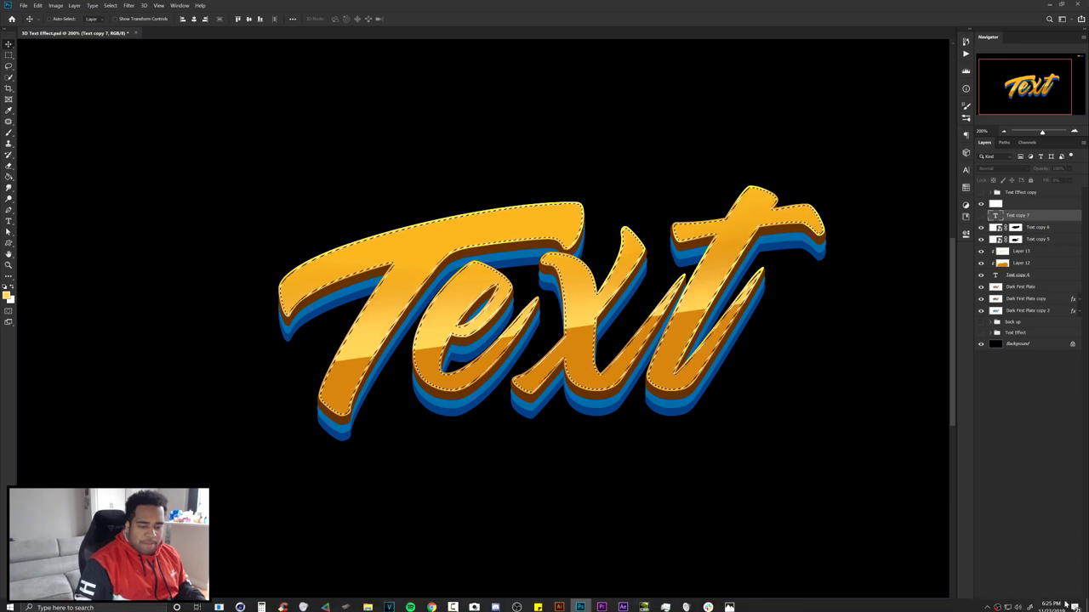
key("ctrl+shift+alt+n")
key("m")
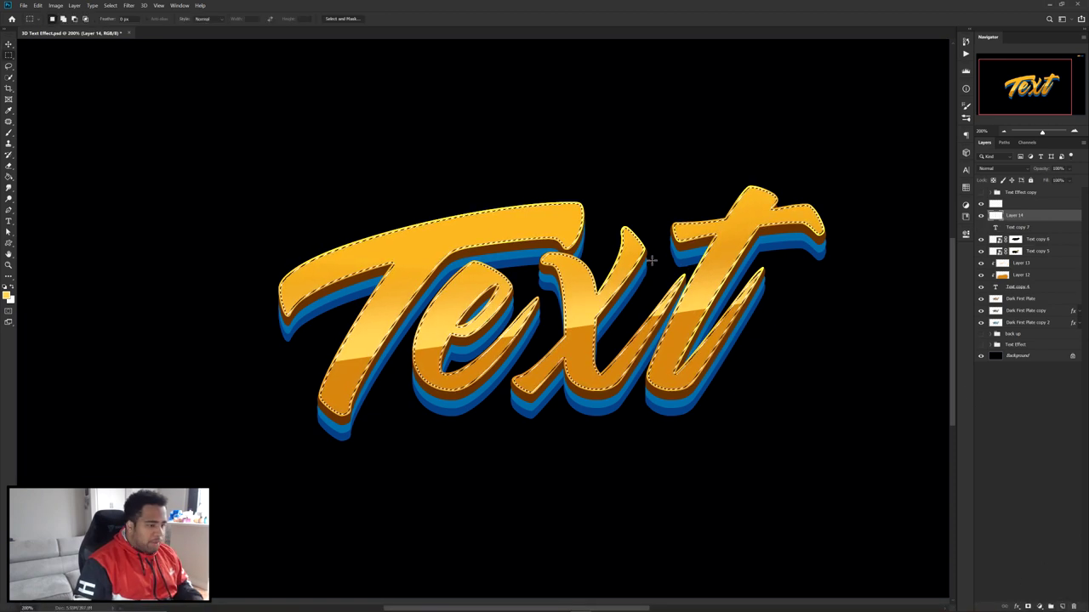
left_click(9, 65)
right_click(9, 56)
left_click(75, 57)
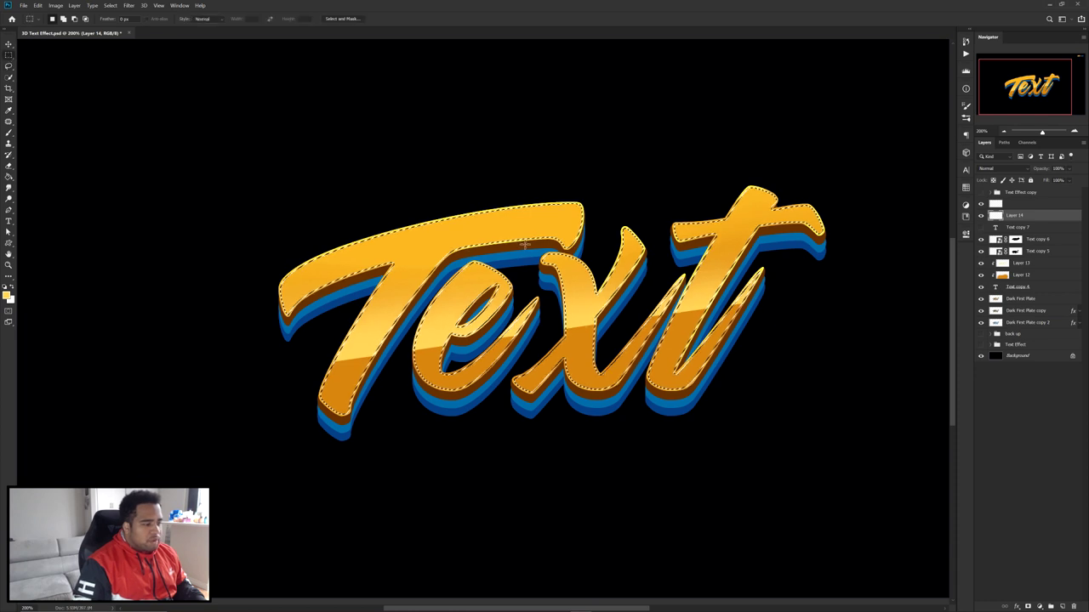
- Stroke the selection on the new layer with a 2 px inside line in orange #eaaa20 sampled from the T, and deselect
right_click(514, 228)
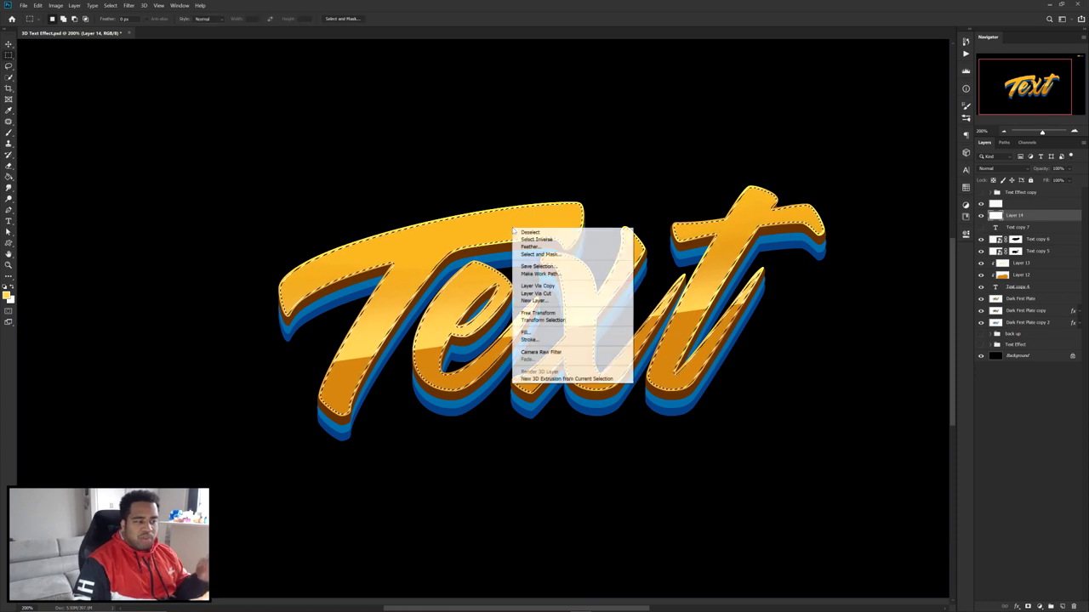
left_click(528, 341)
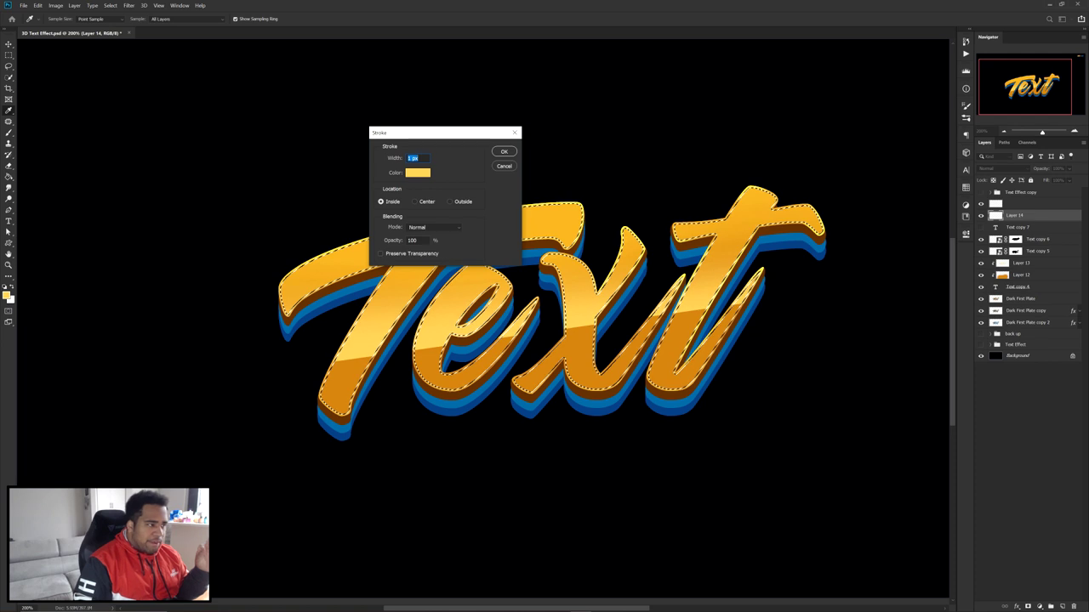
type("2")
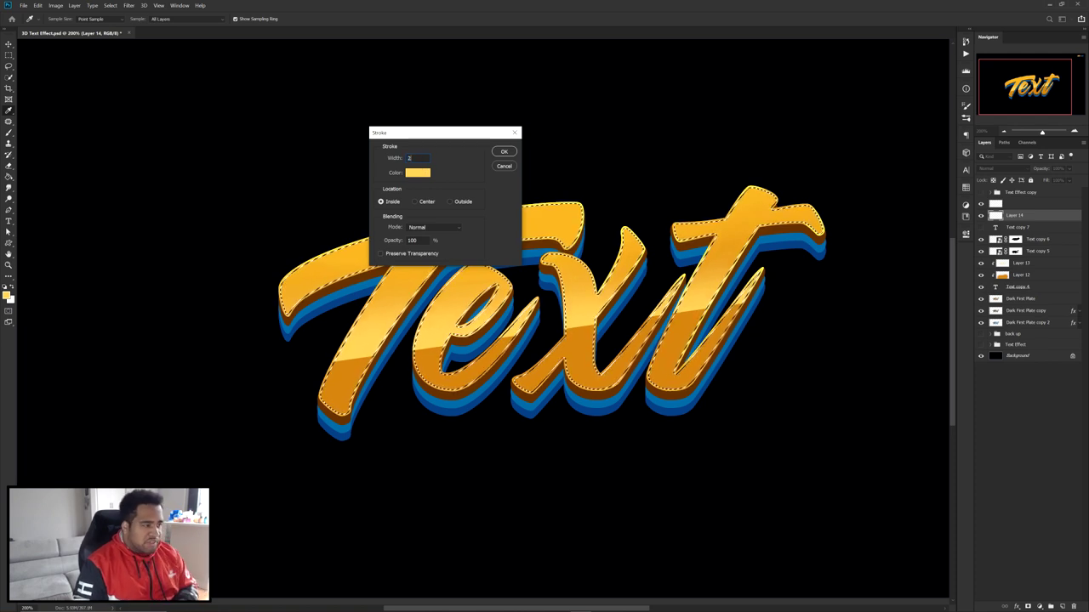
left_click(418, 173)
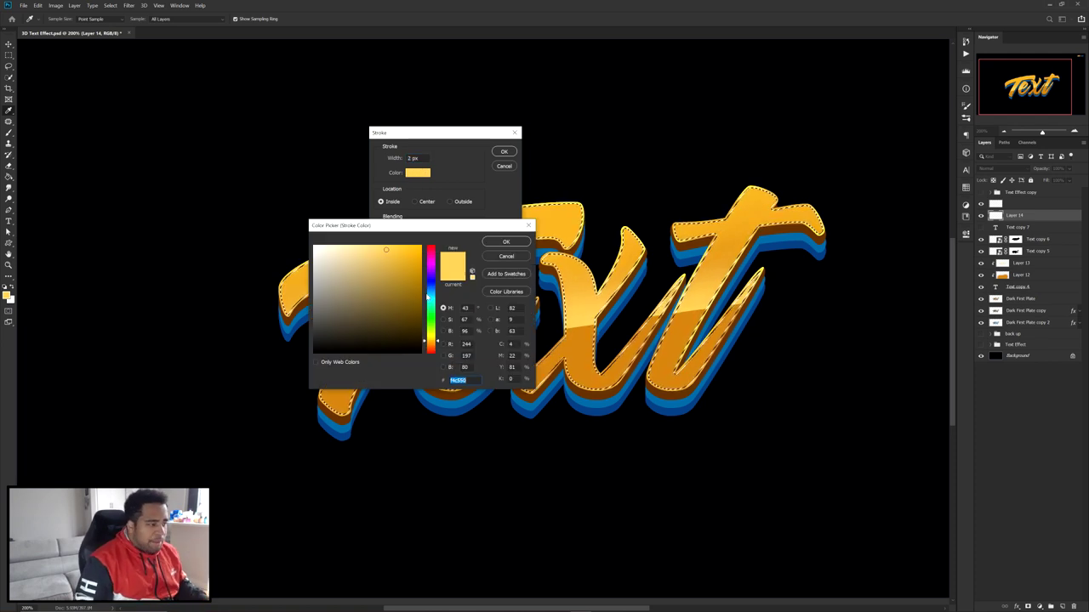
left_click(560, 218)
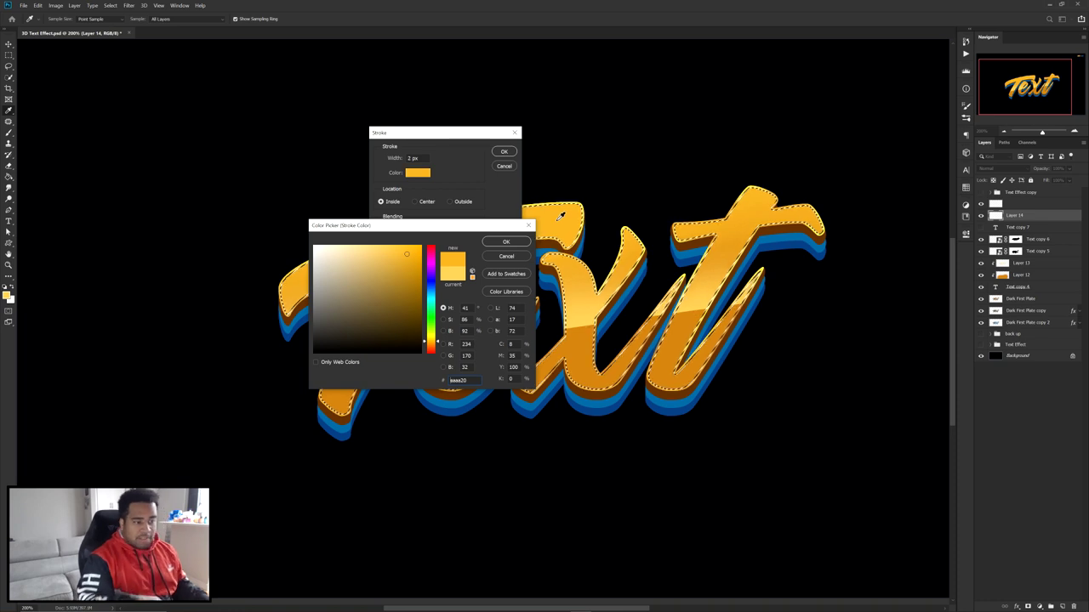
left_click(506, 240)
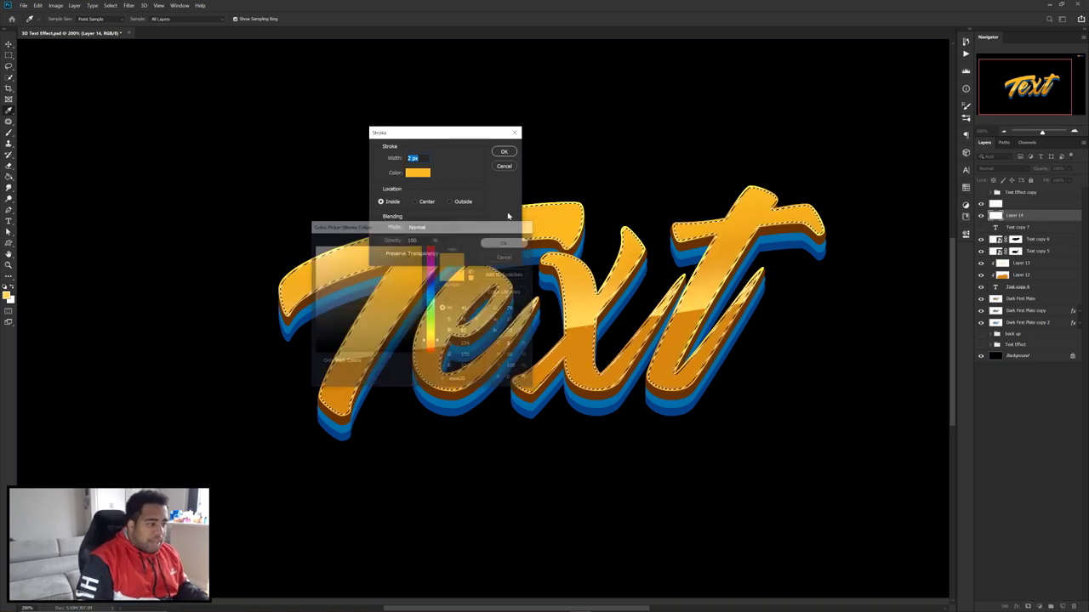
left_click(503, 152)
right_click(522, 211)
left_click(541, 217)
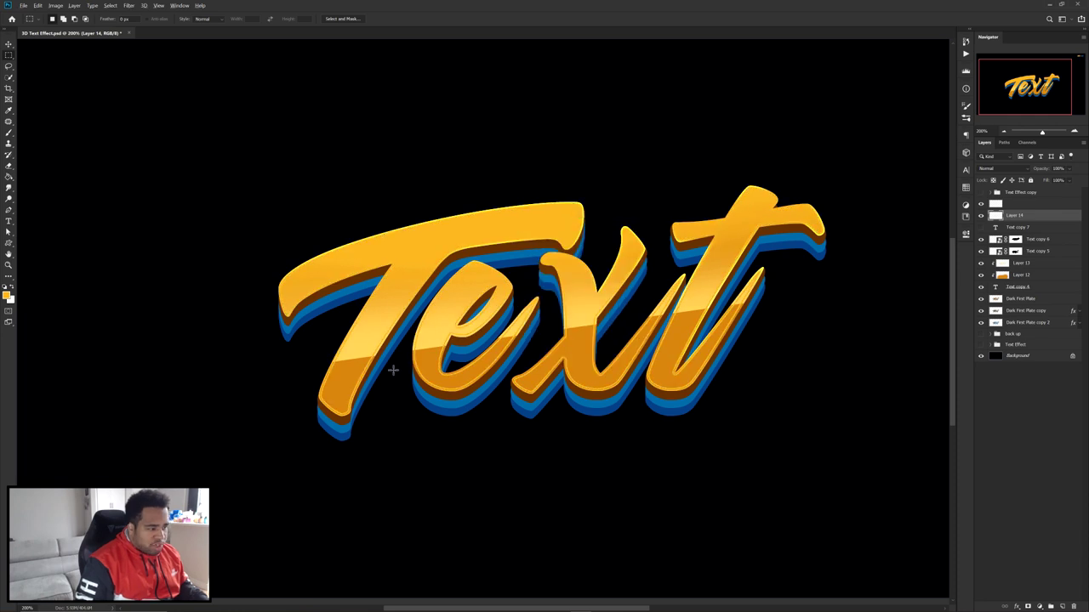
- Set the blend mode of the new stroke layer to Linear Dodge (Add)
scroll(393, 369, "up", 1)
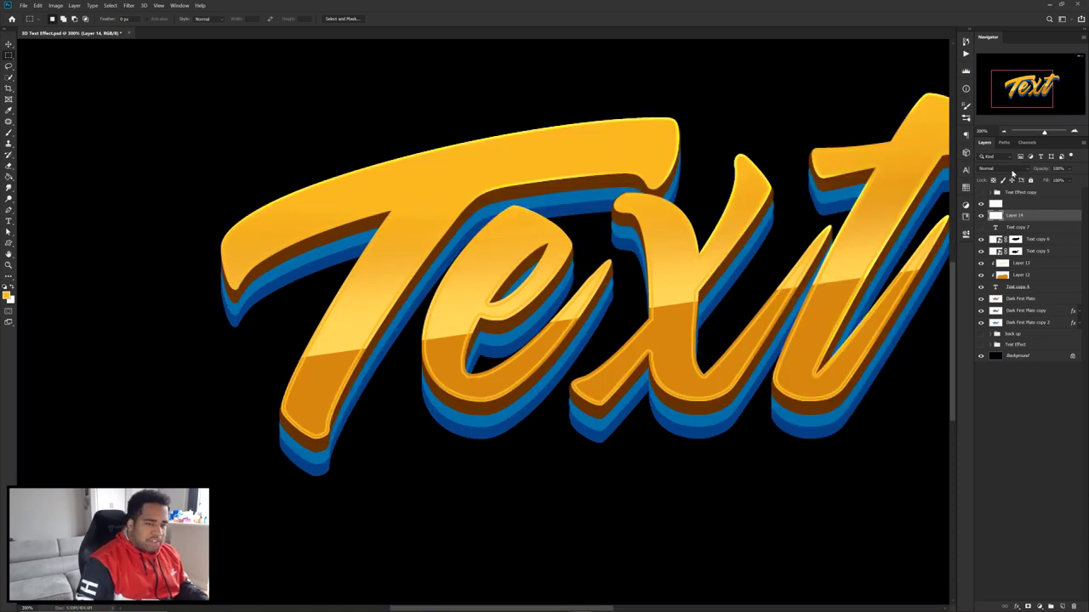
left_click(1011, 170)
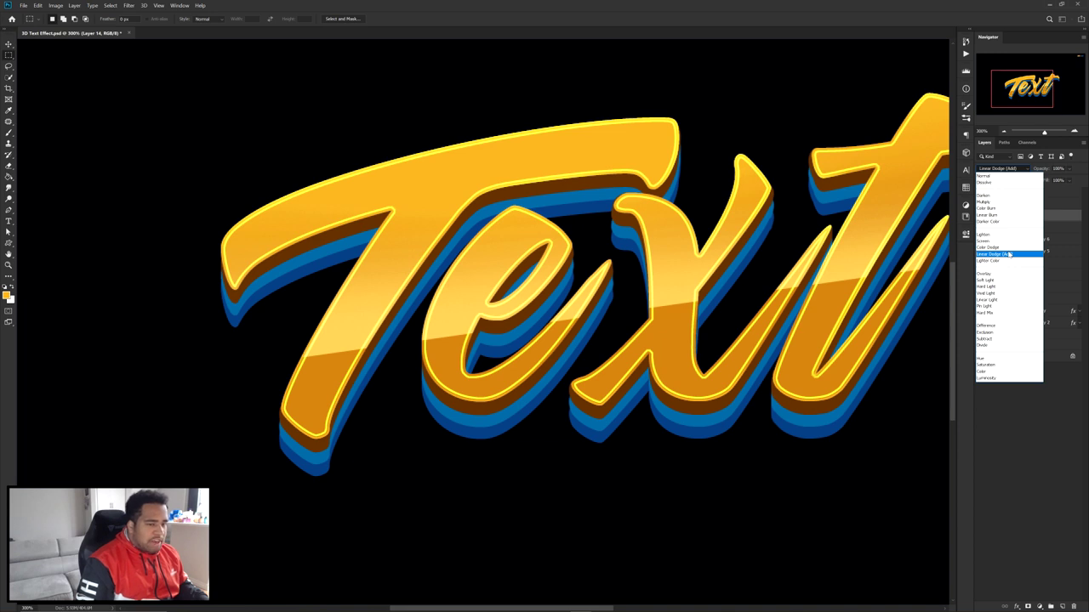
left_click(1008, 254)
- Apply a Gaussian Blur with a 2-pixel radius to the Linear Dodge stroke layer
left_click(130, 6)
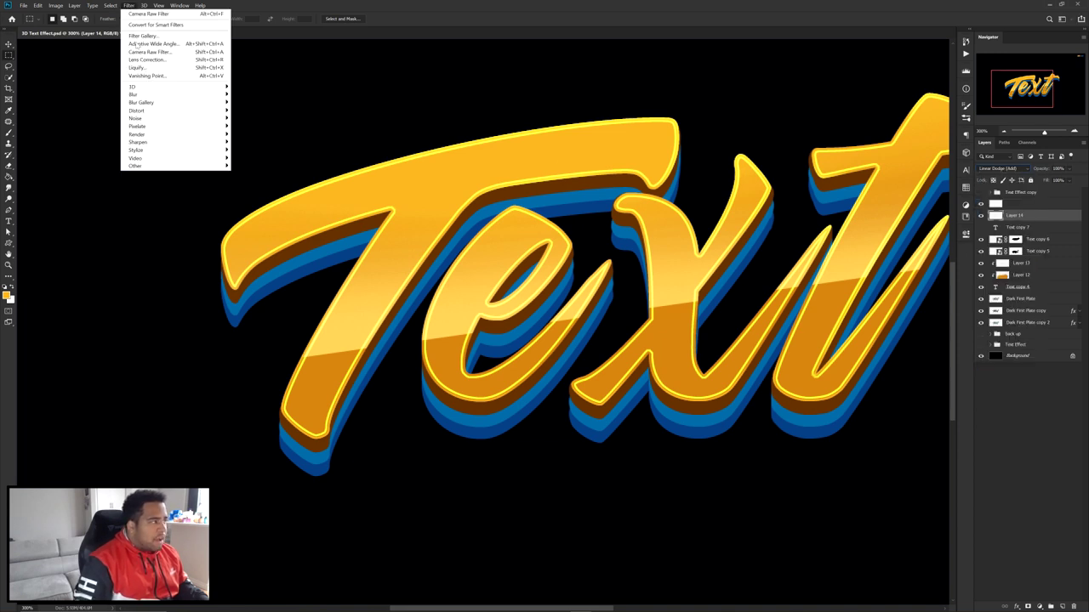
mouse_move(136, 95)
left_click(265, 126)
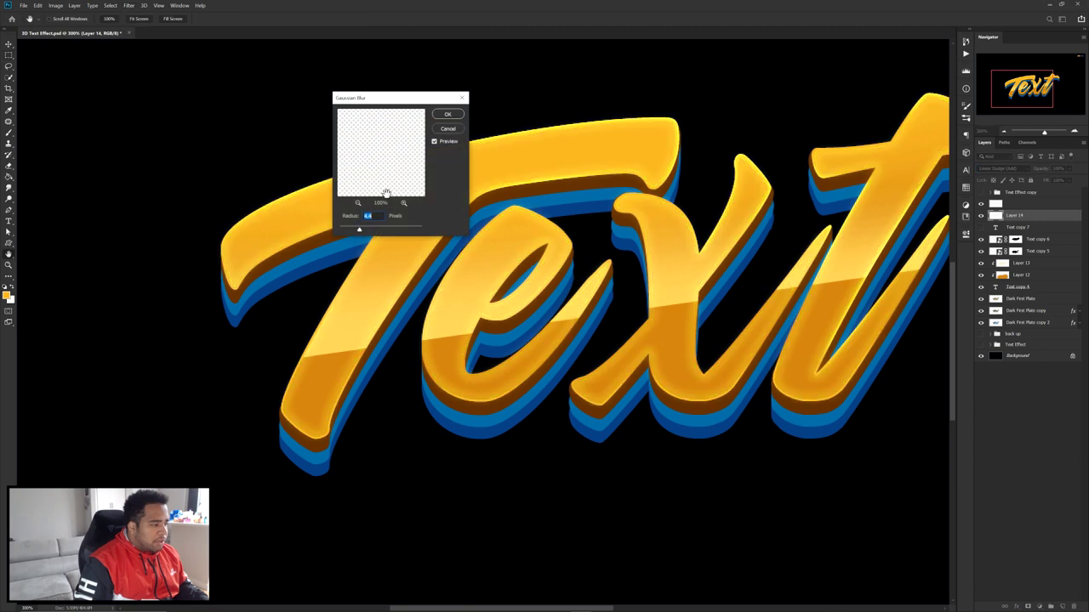
type("2")
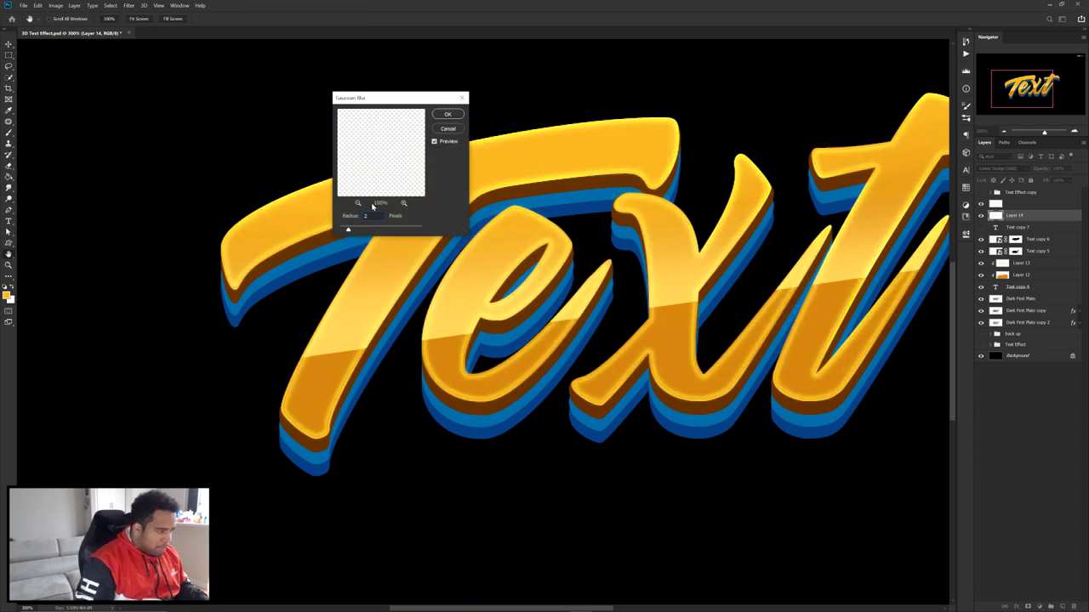
left_click(445, 114)
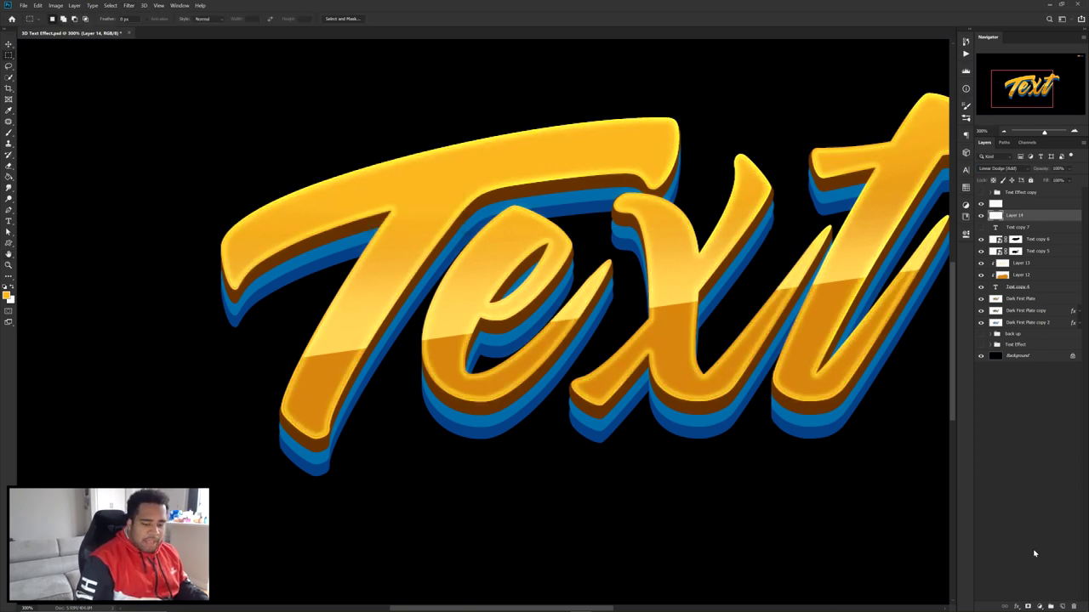
- Add a mask to the blurred stroke layer, paint black to hide parts of the glow on the letters, and check the whole design
left_click(1029, 606)
key("b")
right_click(450, 406, "alt")
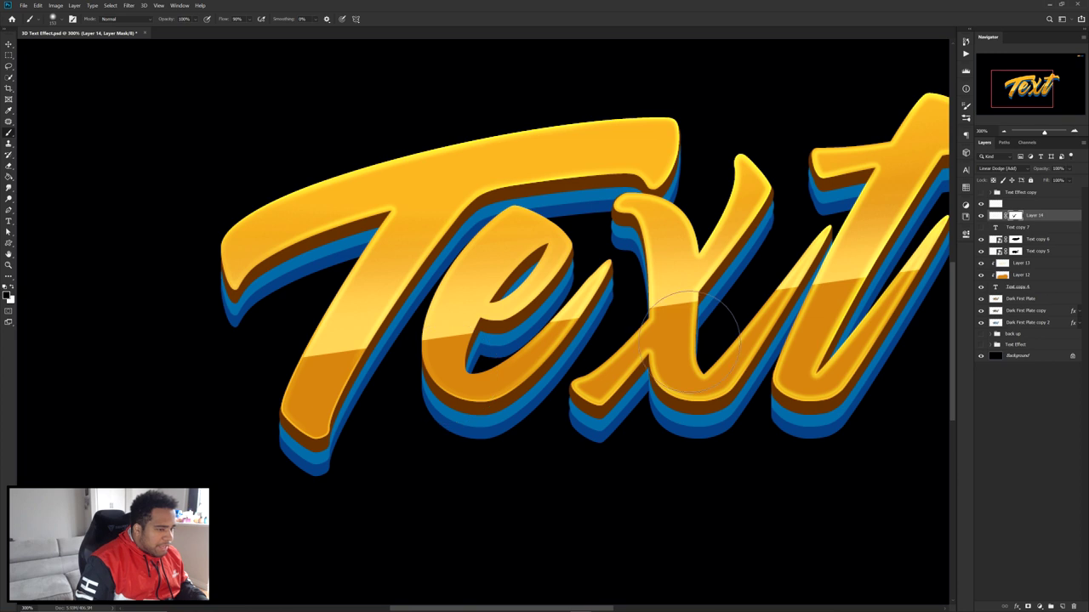
scroll(590, 393, "right", 5)
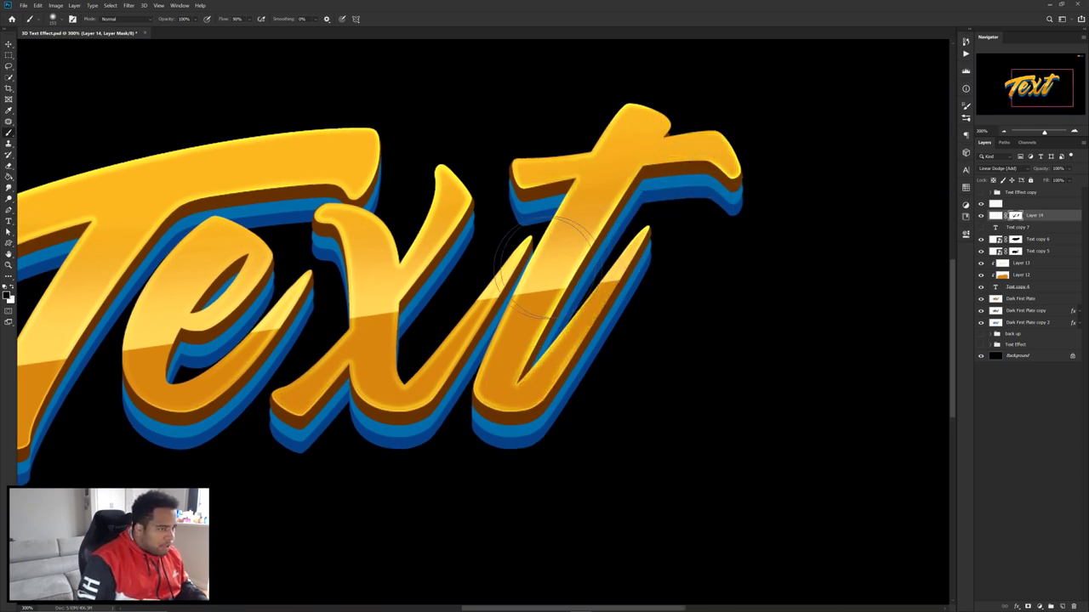
scroll(472, 261, "left", 3)
key("ctrl+0")
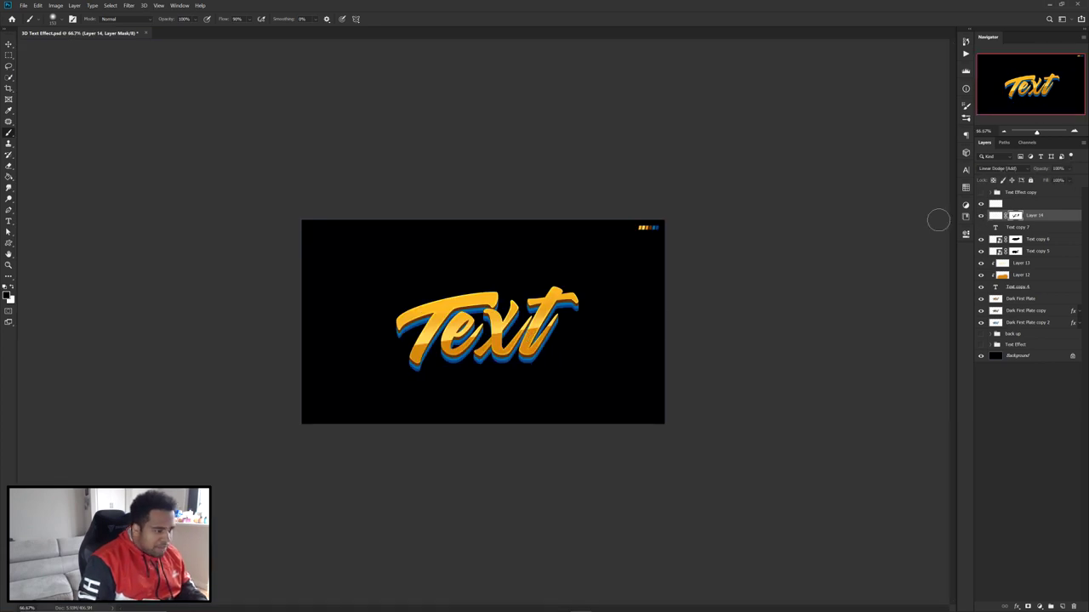
key("v")
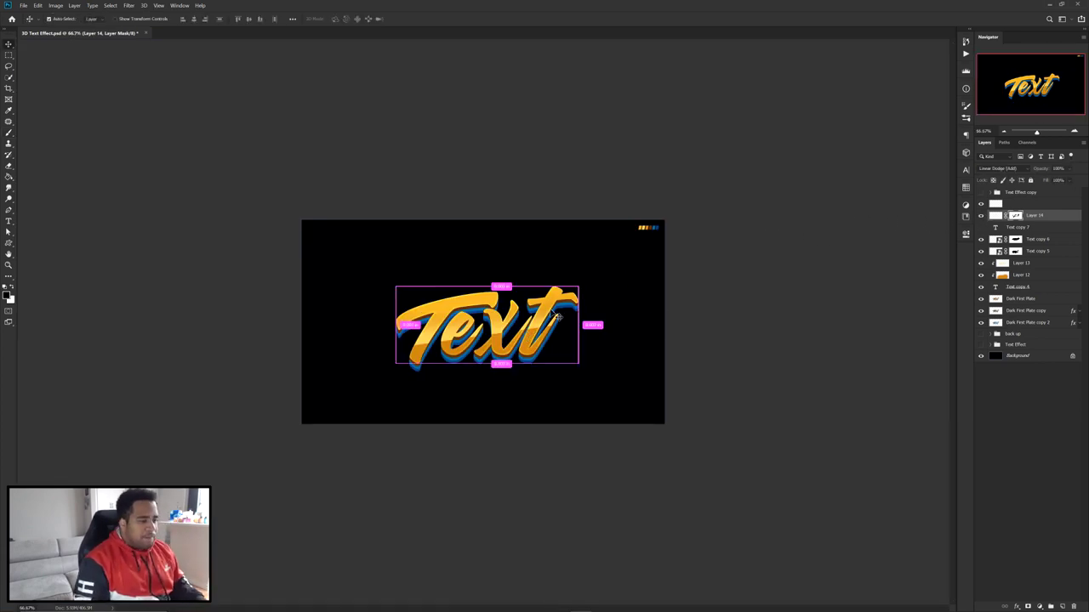
left_click(814, 299, "ctrl")
scroll(536, 327, "up", 2)
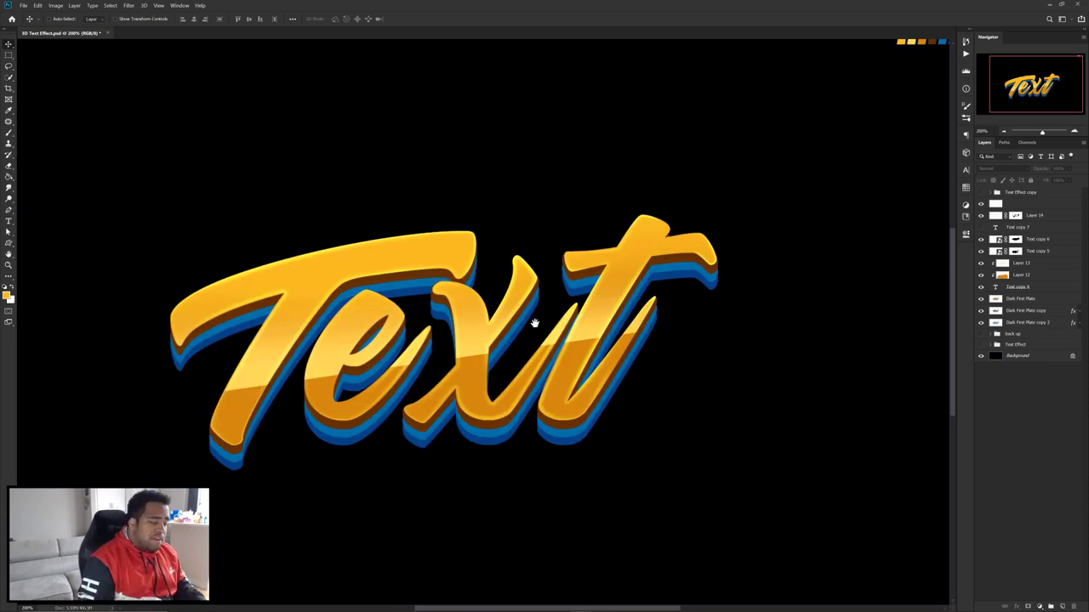
left_click_drag(534, 324, 655, 266)
- Mark the unnamed color-swatch layer above the blurred stroke layer with a red color label
left_click(1034, 215)
left_click(984, 204)
left_click(967, 205)
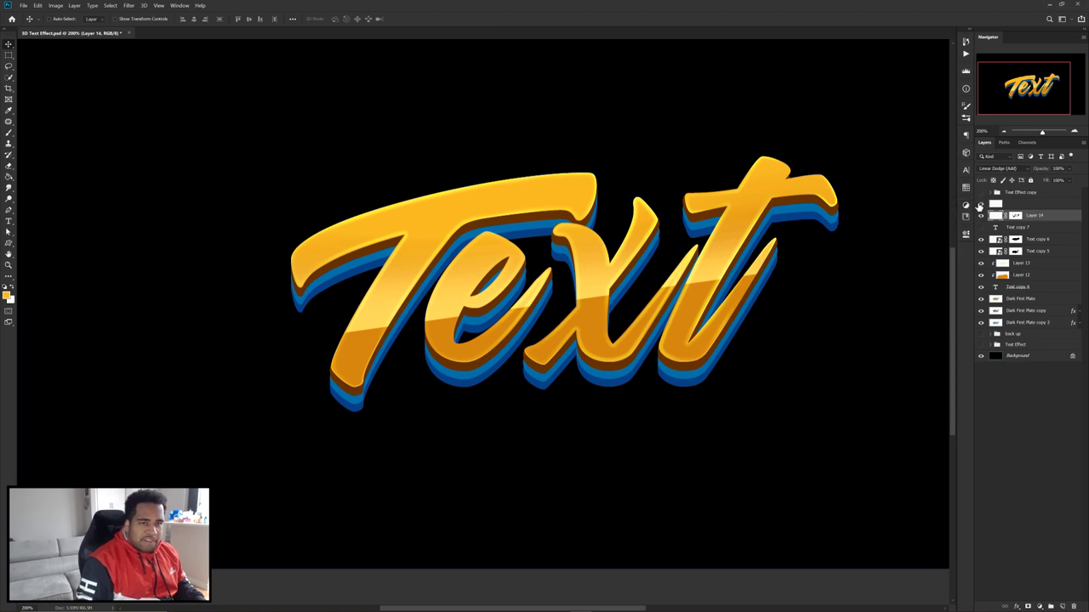
left_click(1009, 207)
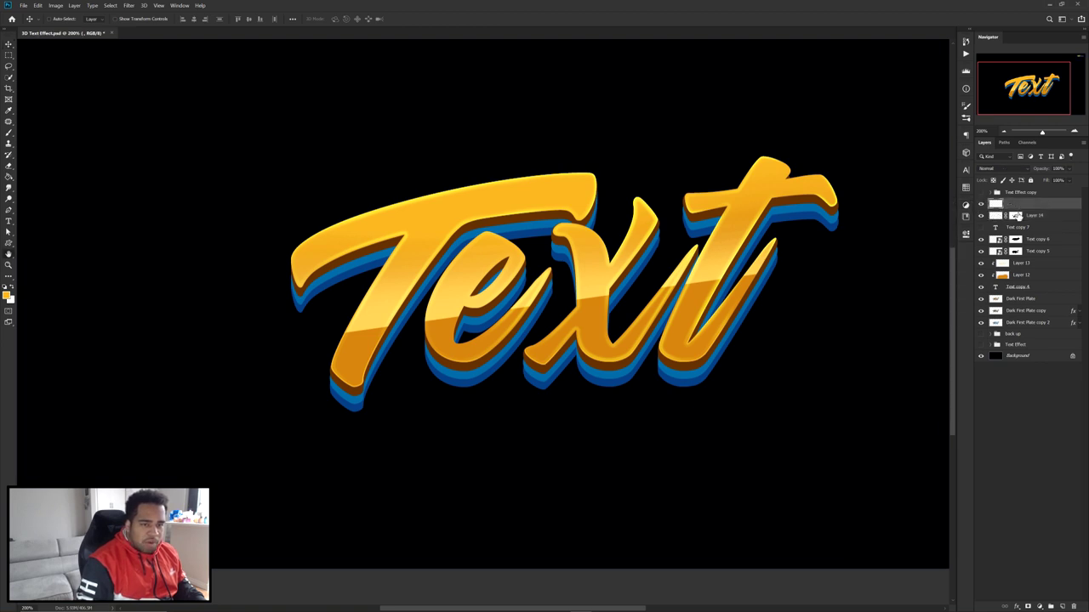
double_click(1015, 206)
left_click(958, 289)
right_click(978, 203)
left_click(996, 232)
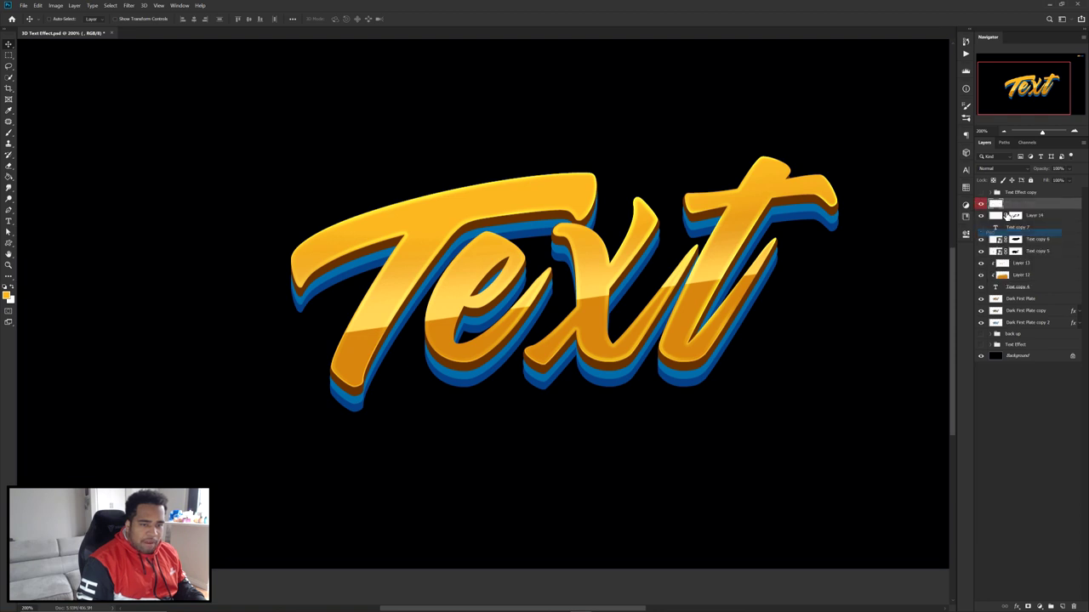
- Delete the hidden Text copy 7 layer below Layer 14
left_click_drag(1007, 214, 996, 216)
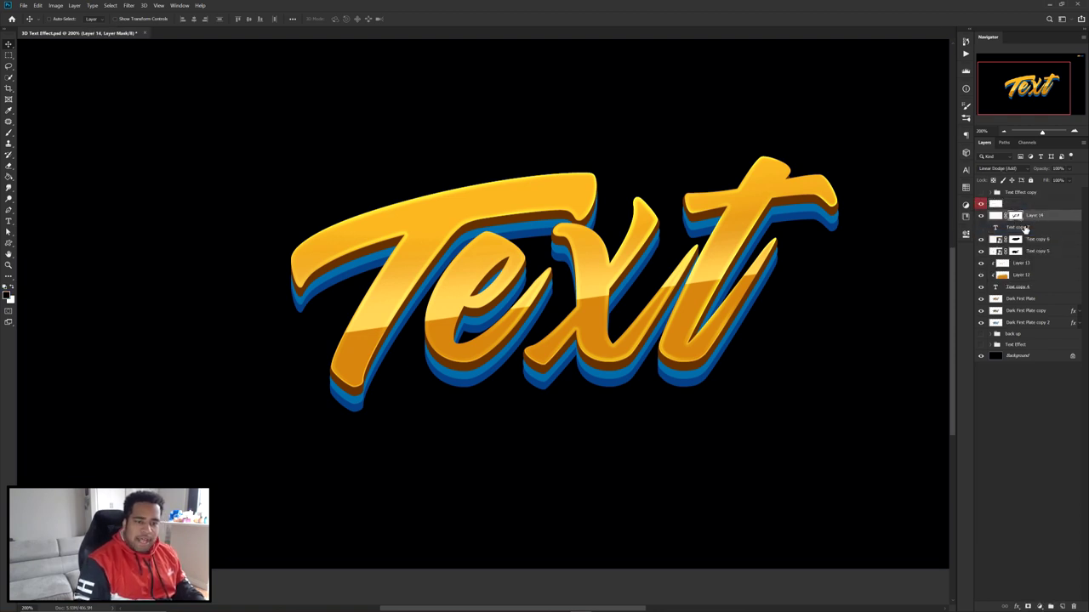
left_click(1025, 230)
key("Delete")
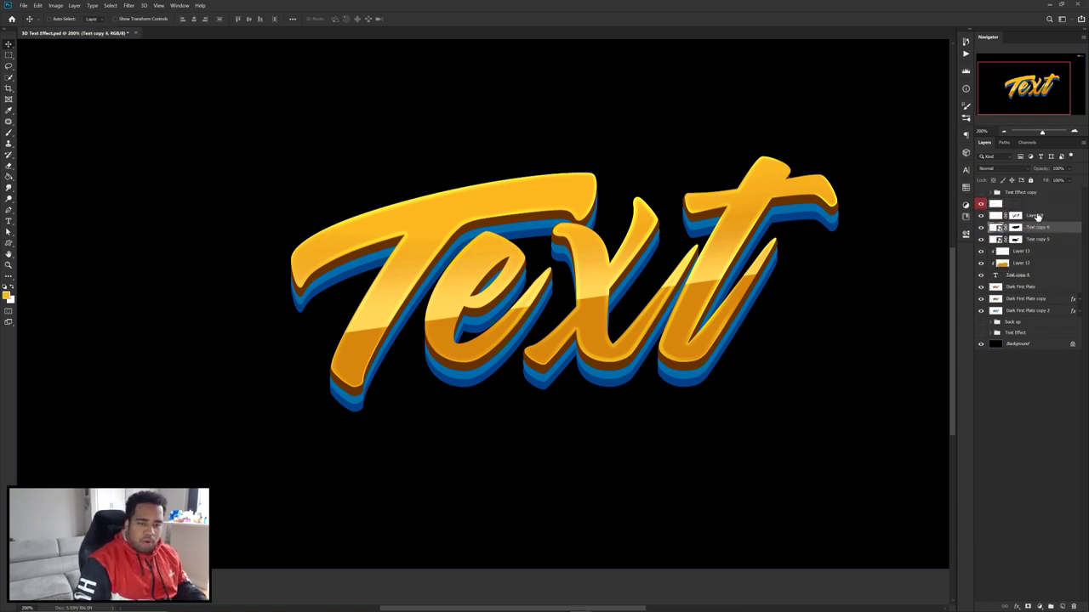
- Group all visible lettering layers from Layer 14 down to Dark First Plate copy 2
left_click(1037, 216)
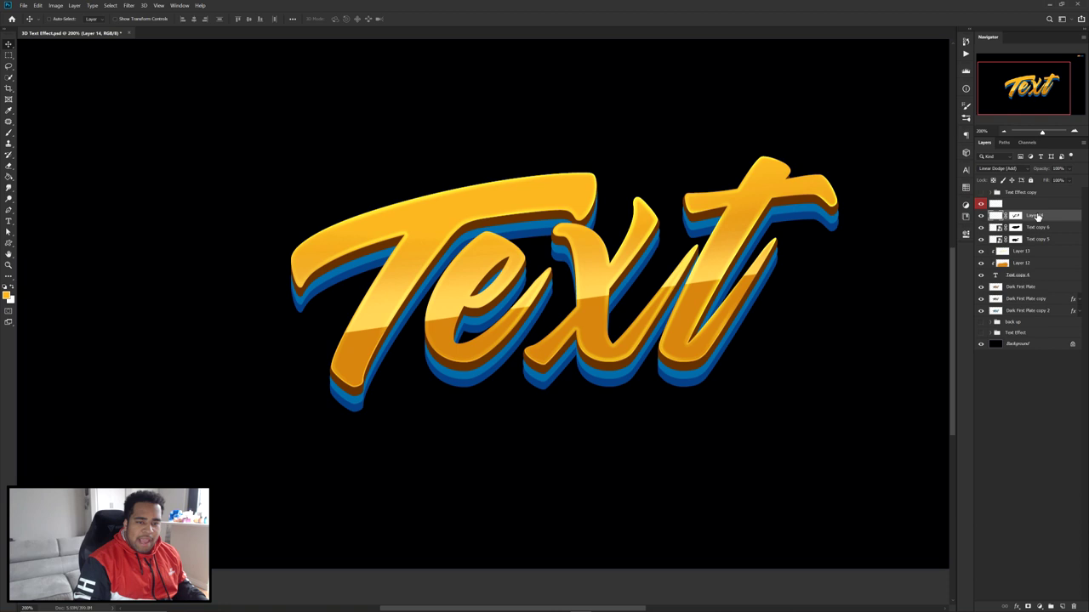
left_click(1027, 311, "shift")
mouse_move(784, 279)
left_mouse_down()
mouse_move(813, 413)
mouse_move(677, 195)
mouse_move(770, 280)
left_mouse_up()
key("shift+Right")
key("ctrl+g")
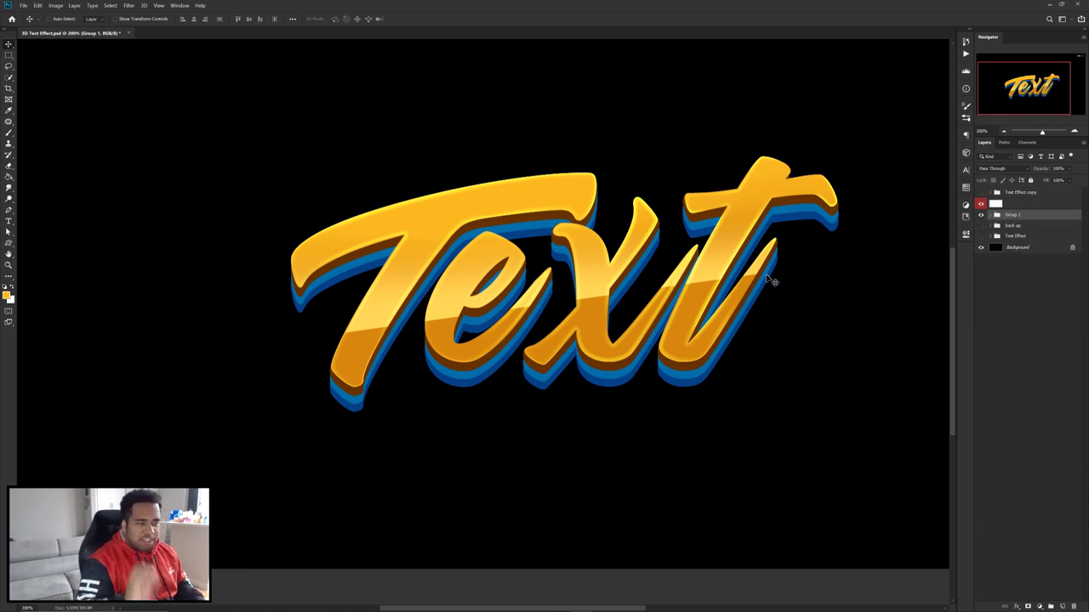
- Add a new layer clipped to the lettering group and dab soft orange glow spots over the letters T, e, x and t
left_click(1063, 605)
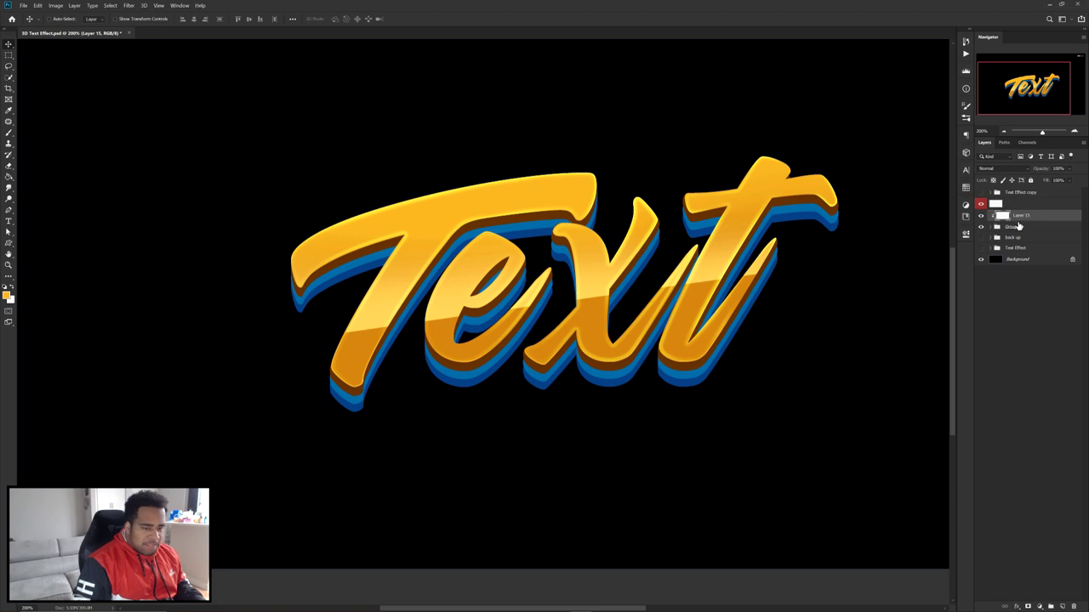
key("b")
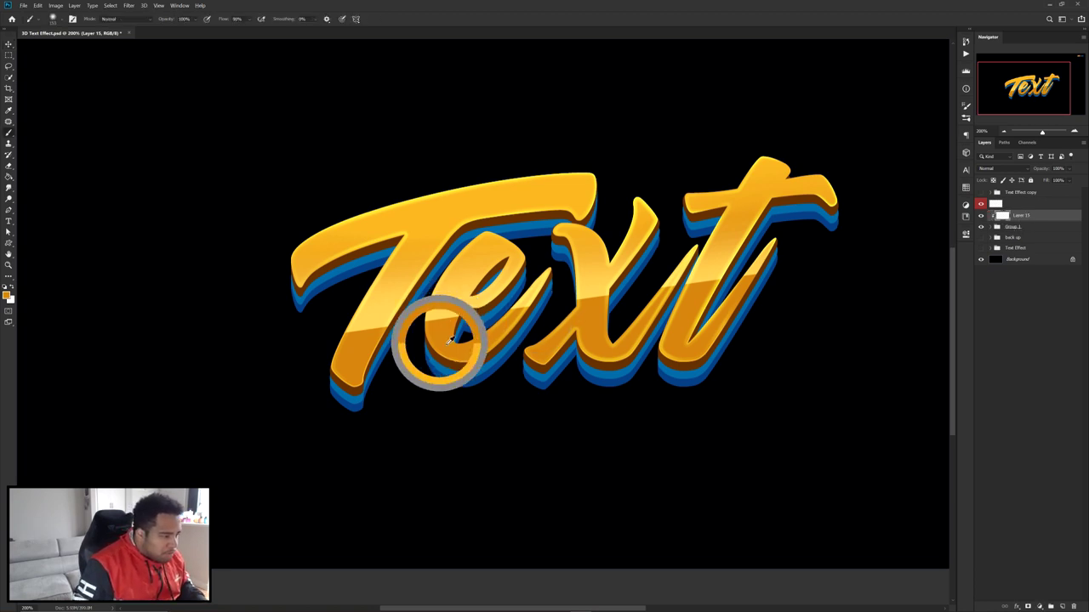
left_click_drag(446, 319, 438, 329)
right_click(433, 330, "alt")
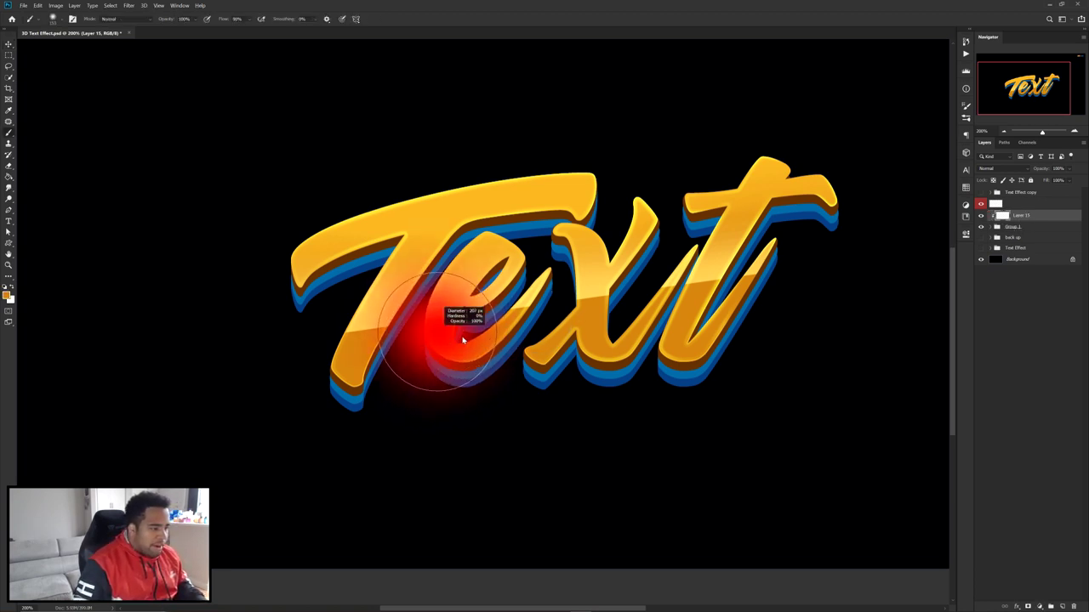
right_click(386, 329, "alt")
left_click(369, 340)
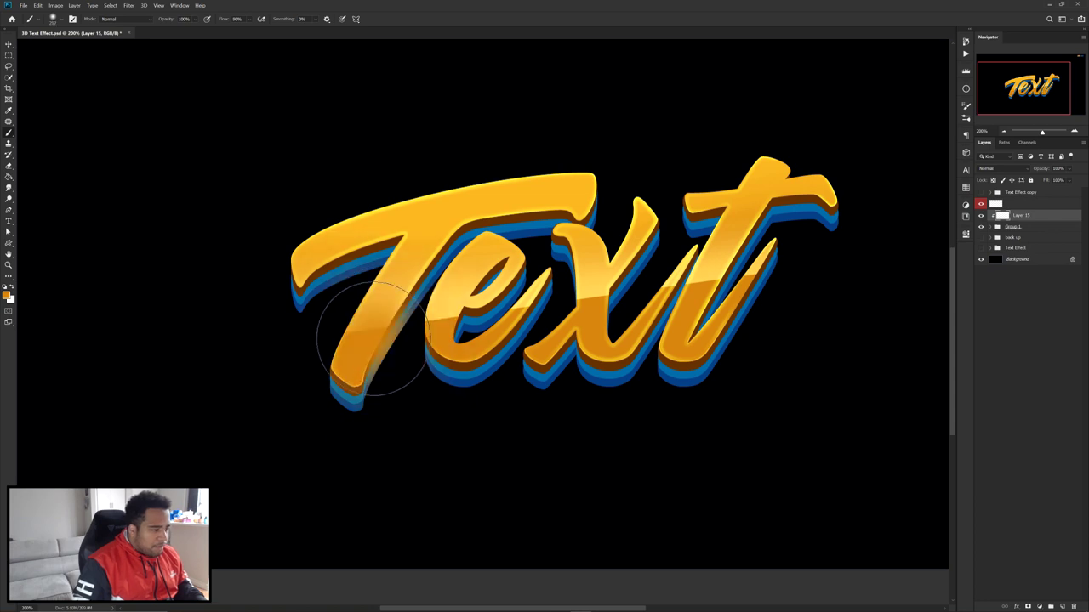
right_click(512, 302, "alt")
left_click(513, 301)
left_click(624, 340)
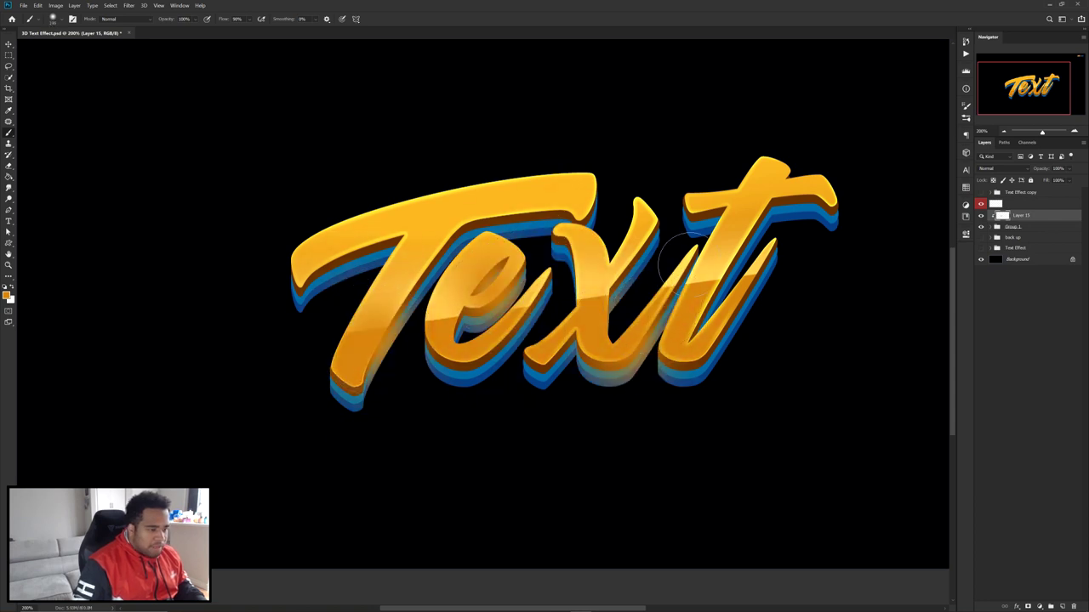
left_click_drag(709, 246, 724, 252)
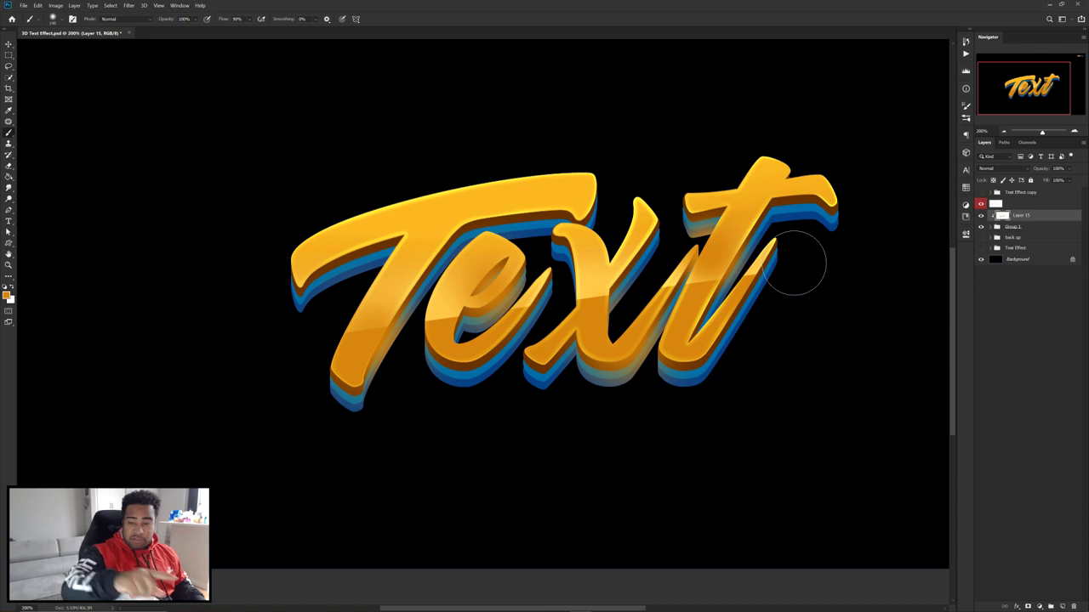
- Set the clipped glow layer's blend mode to Linear Dodge (Add) and erase excess glow around the letters with a soft eraser
left_click(985, 169)
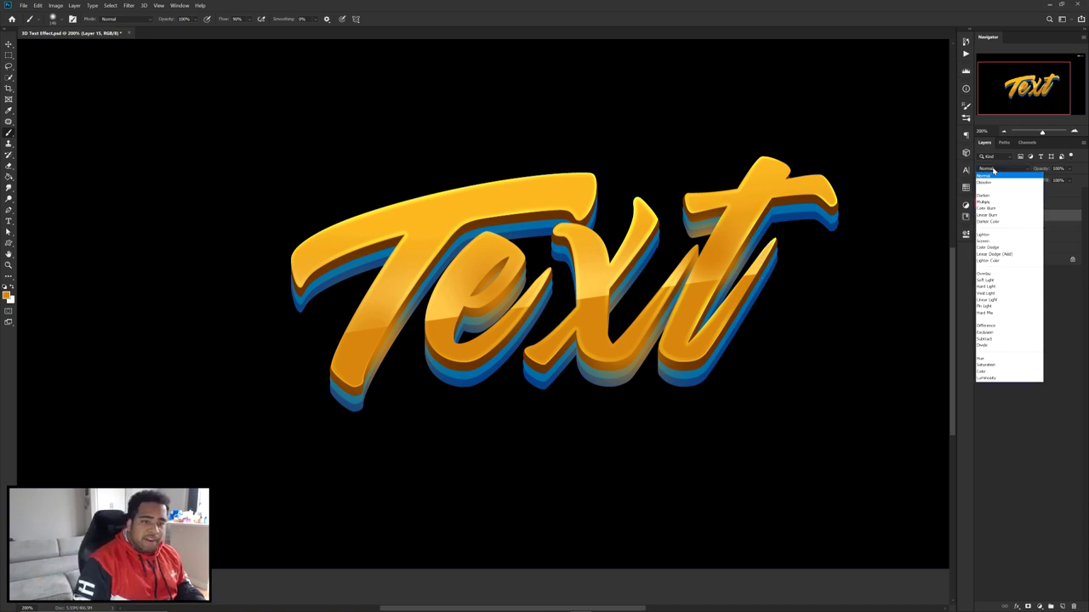
left_click(1008, 255)
key("e")
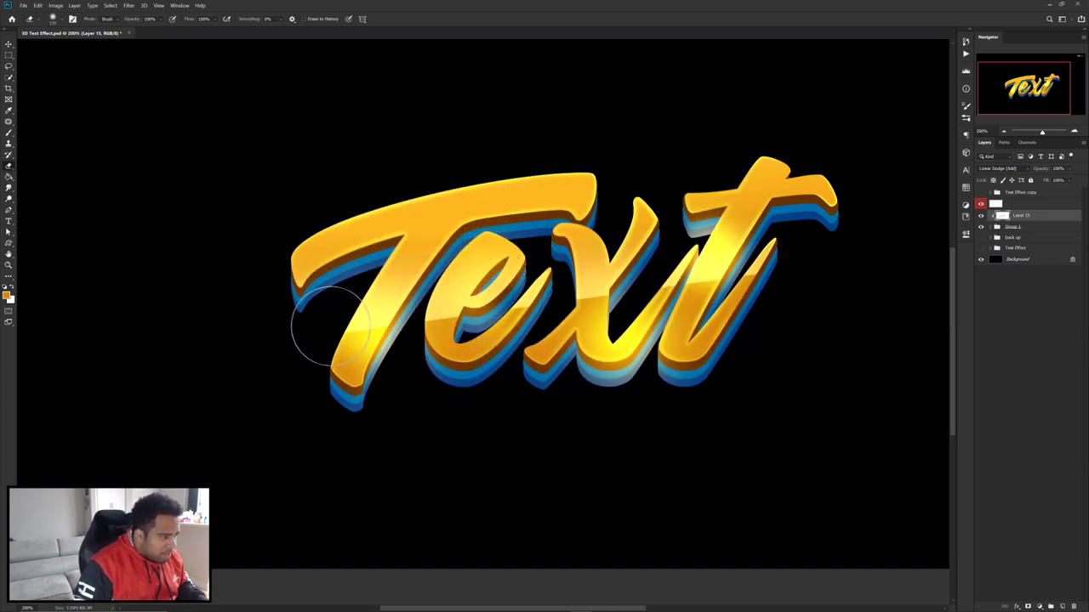
mouse_move(589, 408)
left_mouse_down()
mouse_move(702, 370)
mouse_move(757, 282)
mouse_move(724, 234)
mouse_move(695, 234)
left_mouse_up()
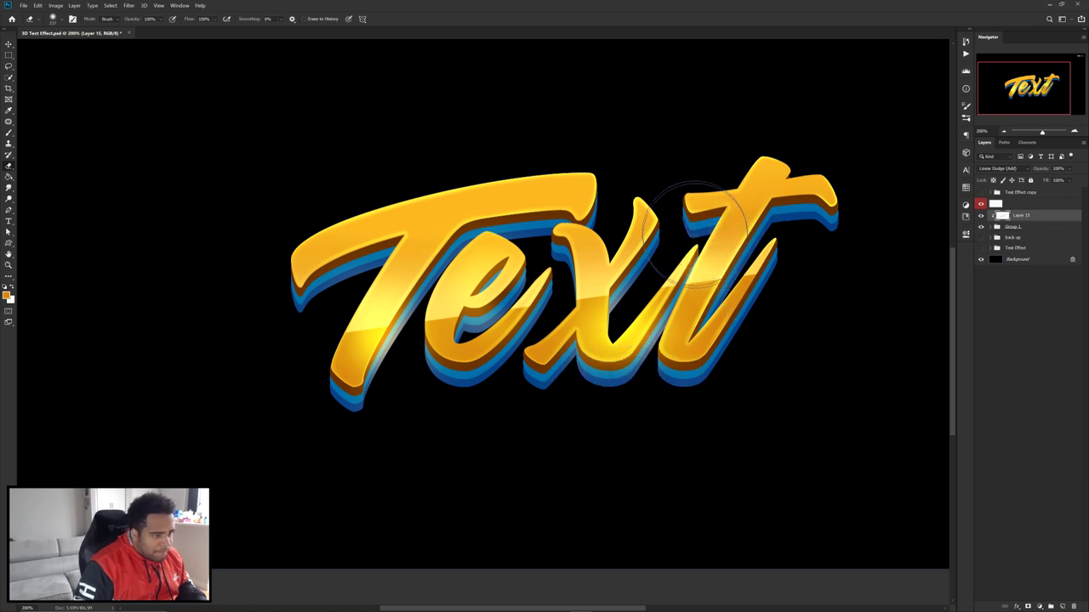
- Examine the whole lettering at reduced size in full-screen view, and return to the close-up standard view
key("ctrl+minus")
key("ctrl+minus")
key("ctrl+minus")
key("f")
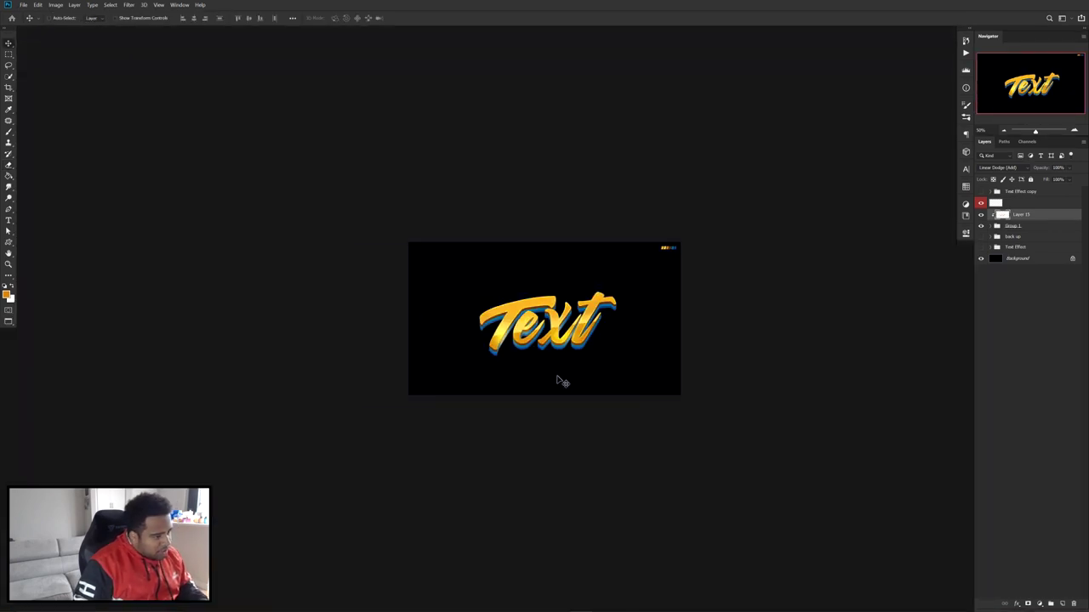
key("f")
key("f")
key("ctrl+plus")
key("ctrl+plus")
key("ctrl+plus")
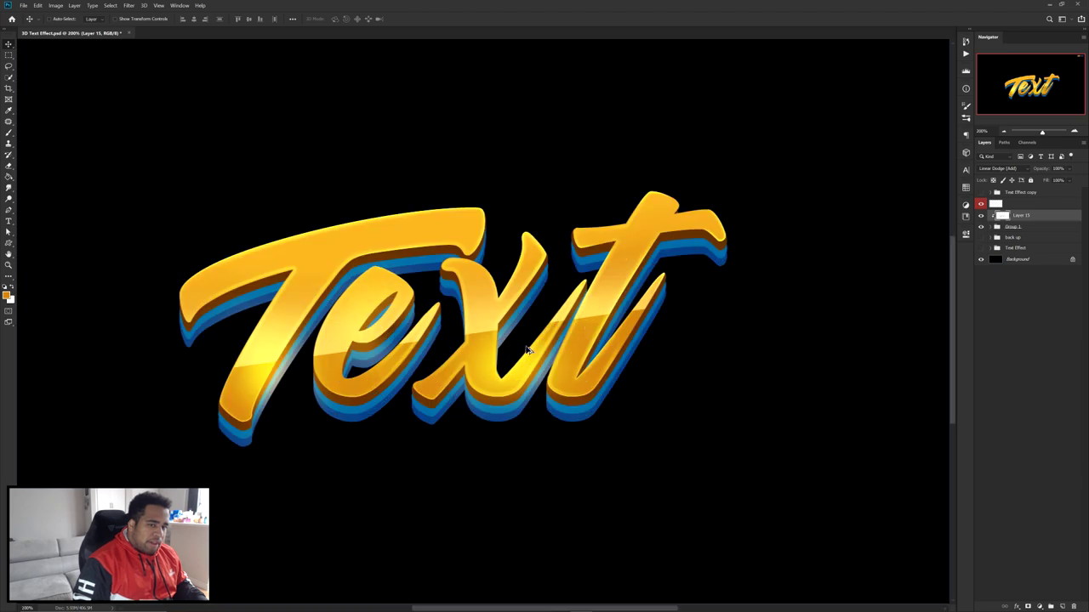
- Group the glow layer with the lettering group, duplicate the new group, and convert the duplicate to a smart object
left_click(1015, 228)
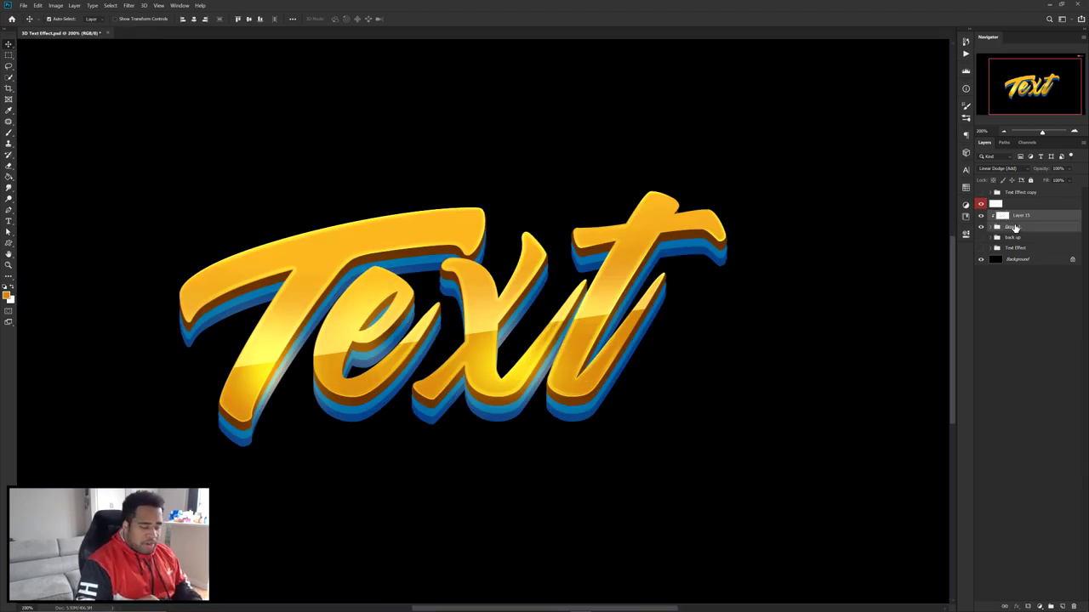
key("ctrl+g")
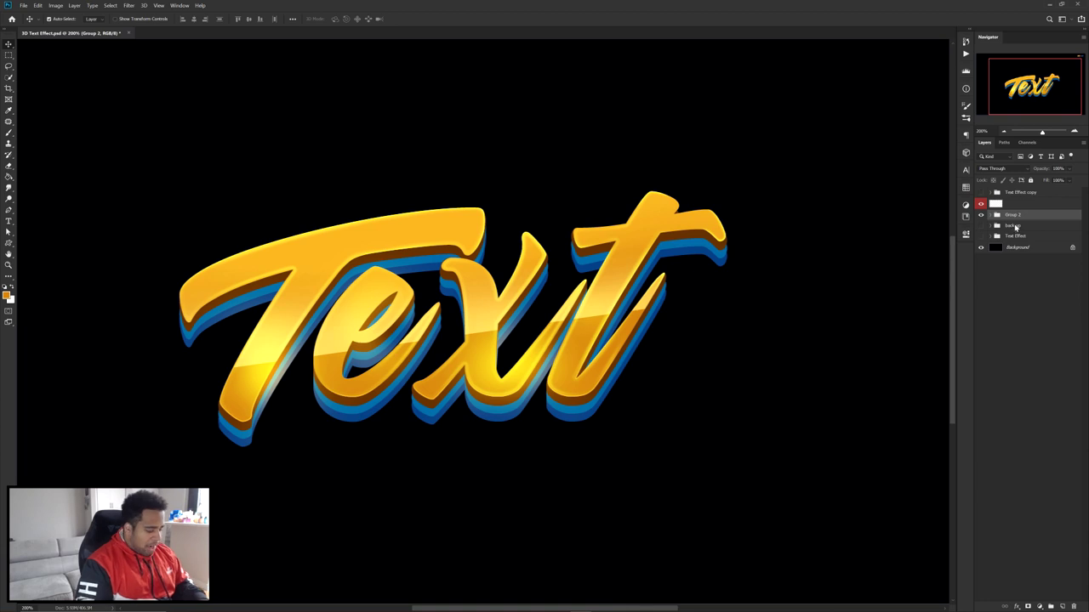
key("ctrl+j")
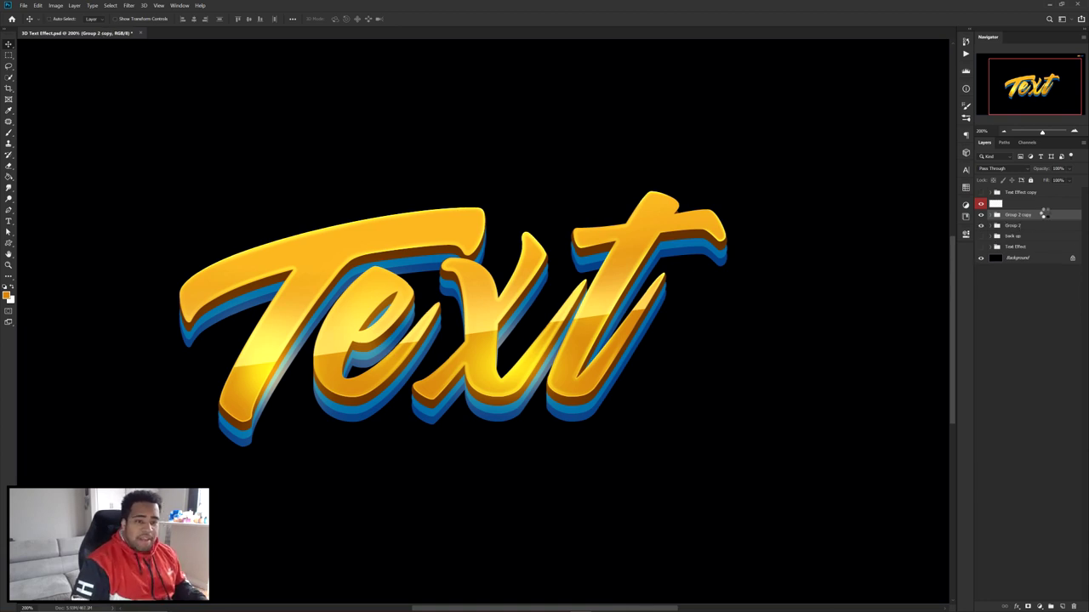
right_click(1035, 220)
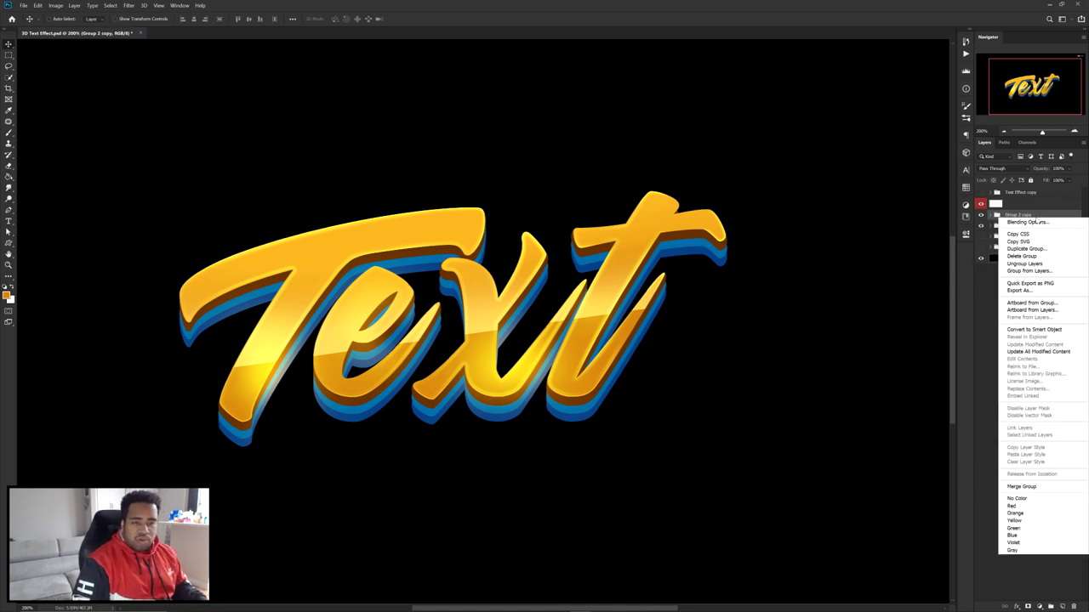
left_click(1023, 329)
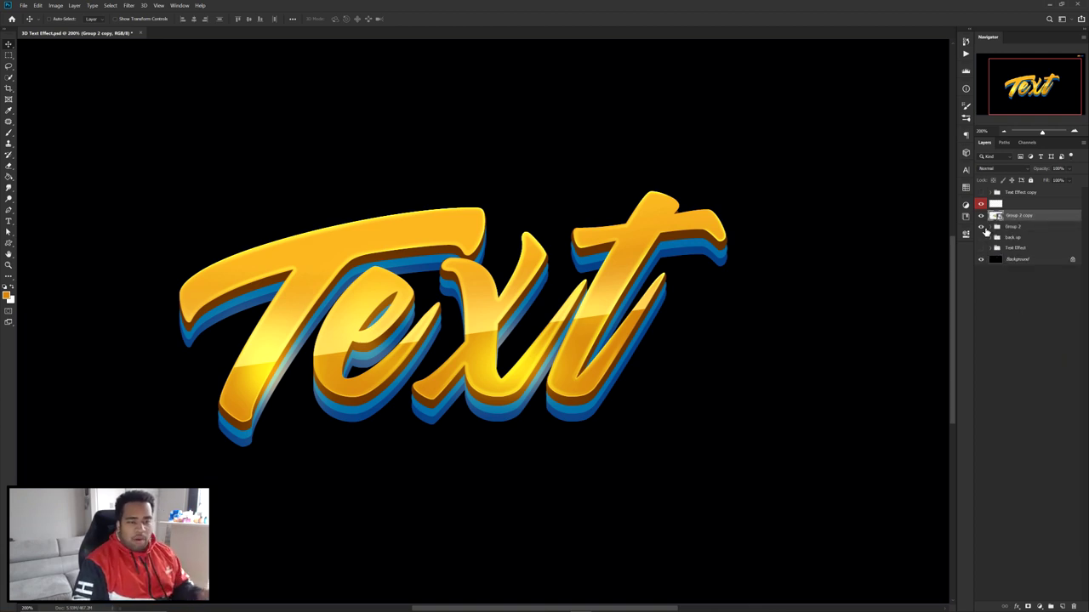
- Start a Camera Raw Filter on the smart object with Clarity +32 and Vibrance about +26, and adjust highlights, whites and blacks
left_click(129, 6)
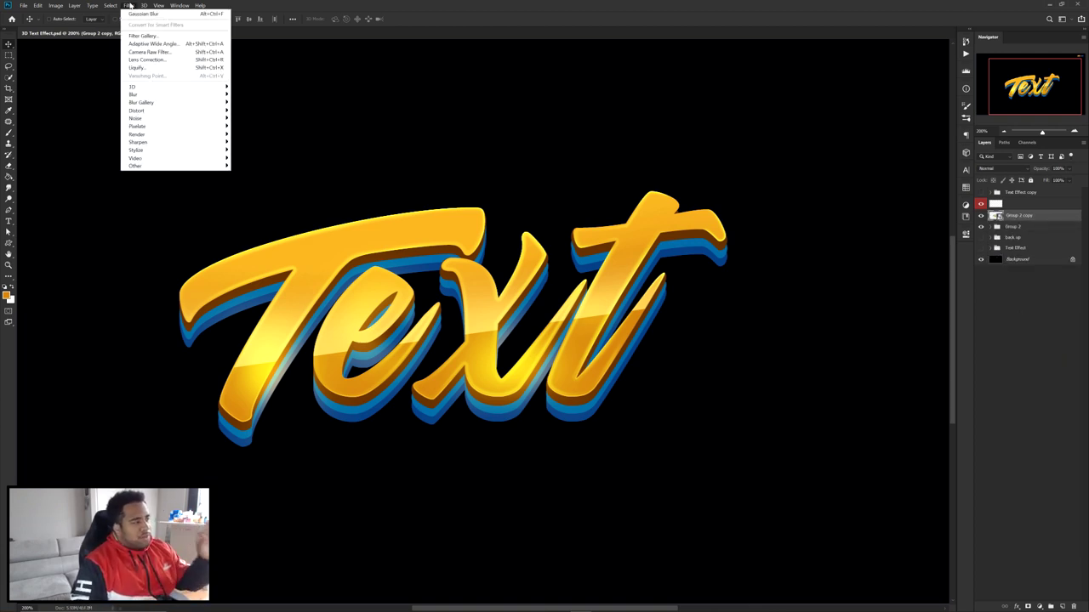
left_click(144, 53)
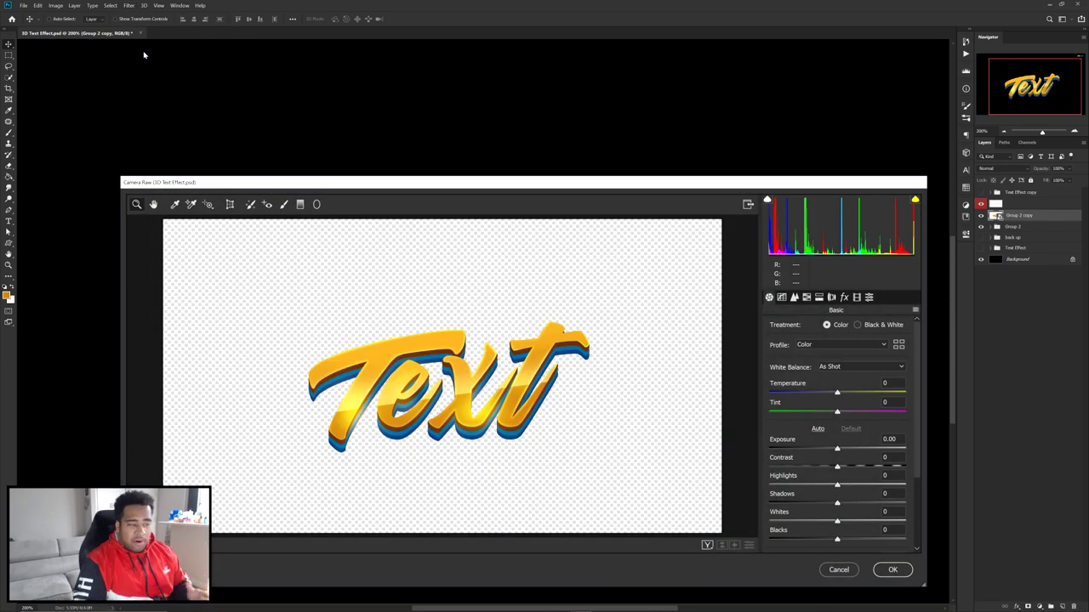
left_click(415, 364)
left_click_drag(494, 428, 461, 382)
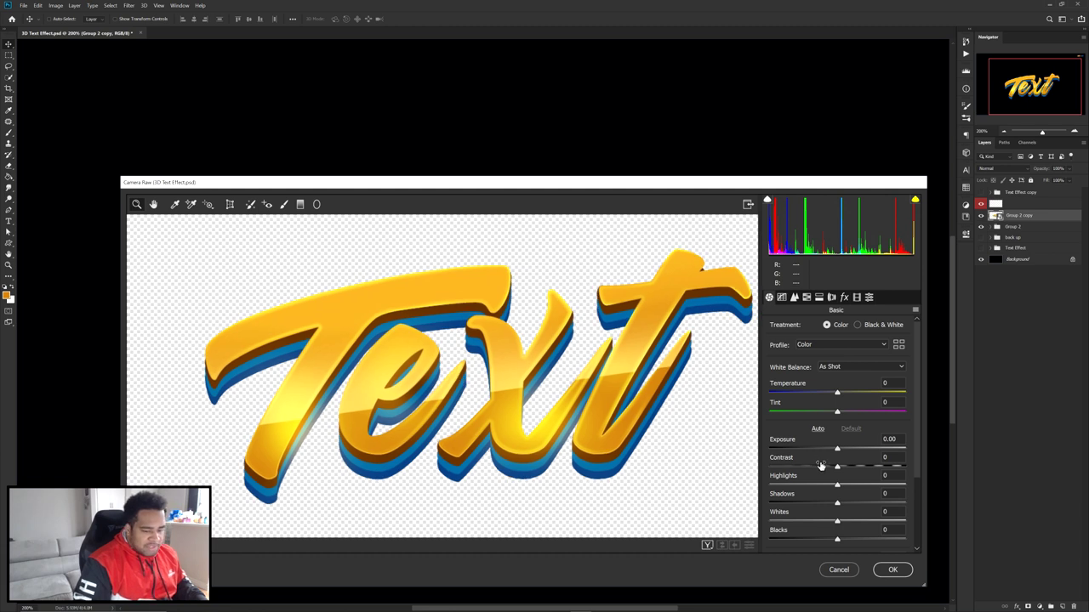
scroll(820, 466, "down", 3)
left_click_drag(839, 480, 858, 481)
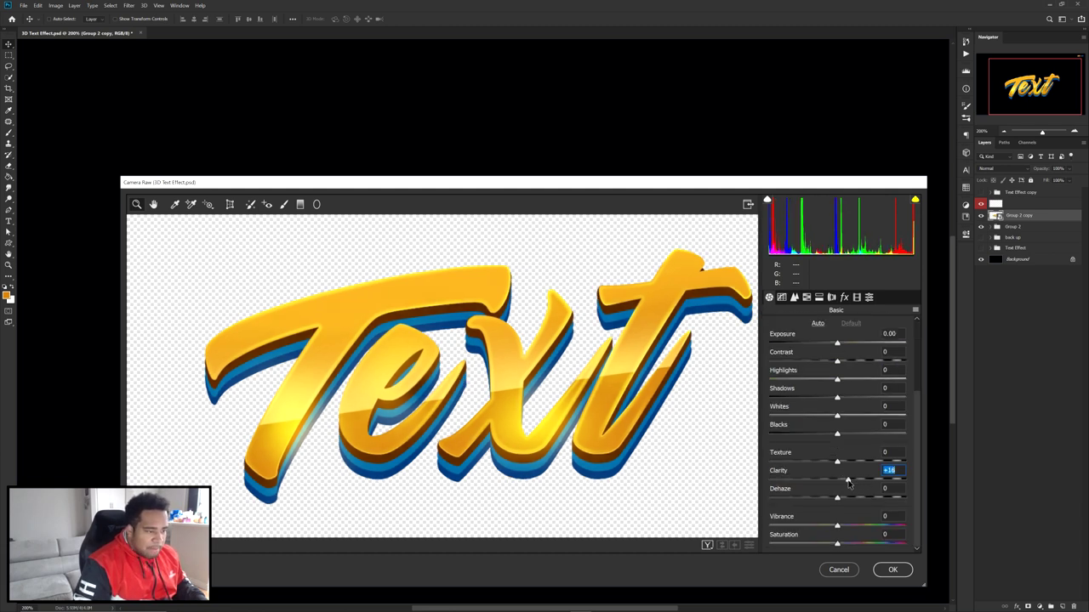
left_click_drag(838, 527, 854, 525)
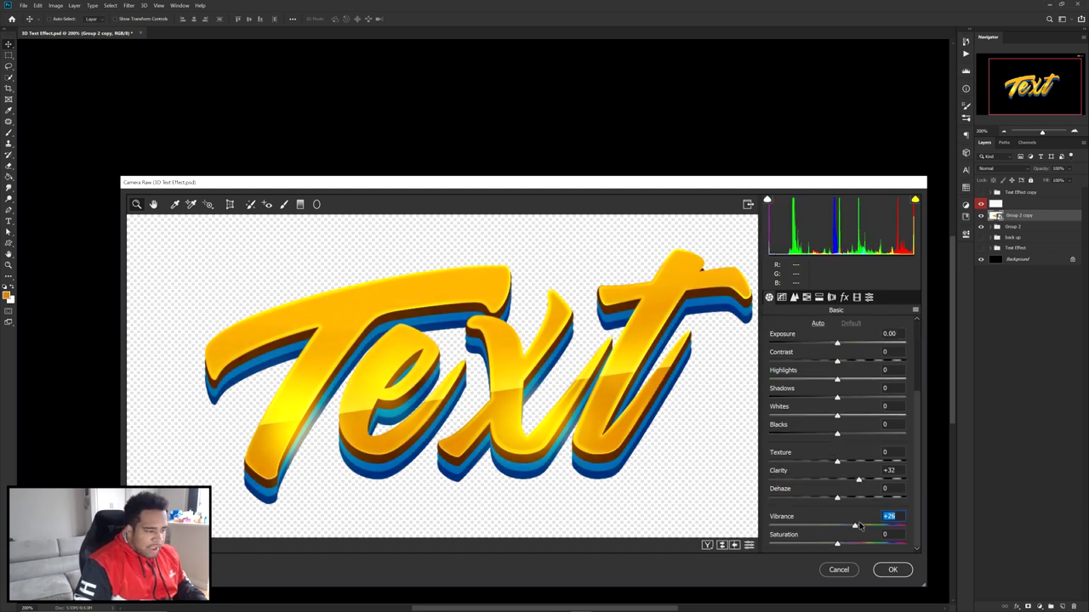
left_click_drag(837, 380, 853, 416)
left_click_drag(822, 437, 828, 435)
- In the HSL adjustments, shift the hue of the yellows toward orange and the blues toward aqua
left_click(807, 296)
left_click_drag(639, 341, 622, 321)
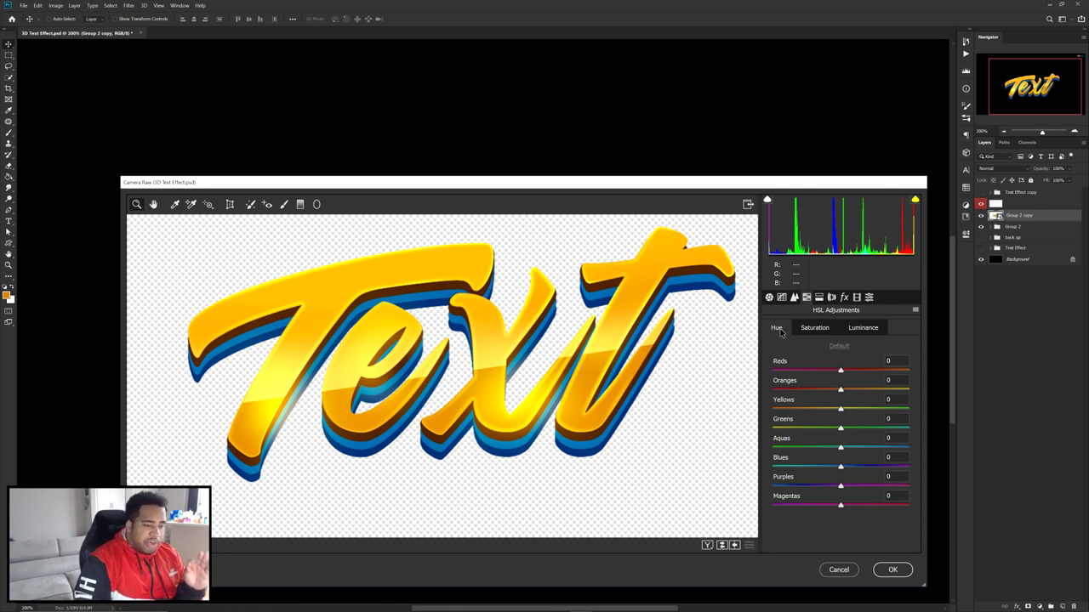
left_click_drag(839, 409, 812, 411)
left_click_drag(840, 467, 813, 467)
- Raise the HSL saturation of the oranges and yellows
left_click(821, 330)
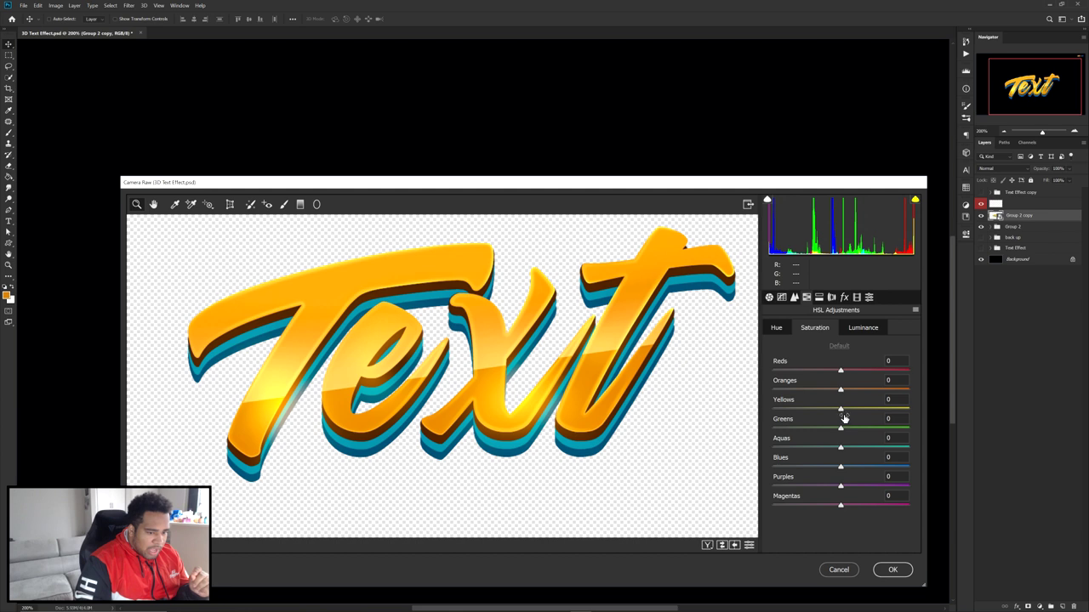
left_click_drag(841, 389, 919, 390)
mouse_move(842, 409)
left_mouse_down()
mouse_move(908, 410)
mouse_move(857, 410)
left_mouse_up()
- Set the HSL luminance of the blues to +41 and apply the Camera Raw Filter to the smart object
left_click_drag(840, 467, 869, 467)
left_click(863, 328)
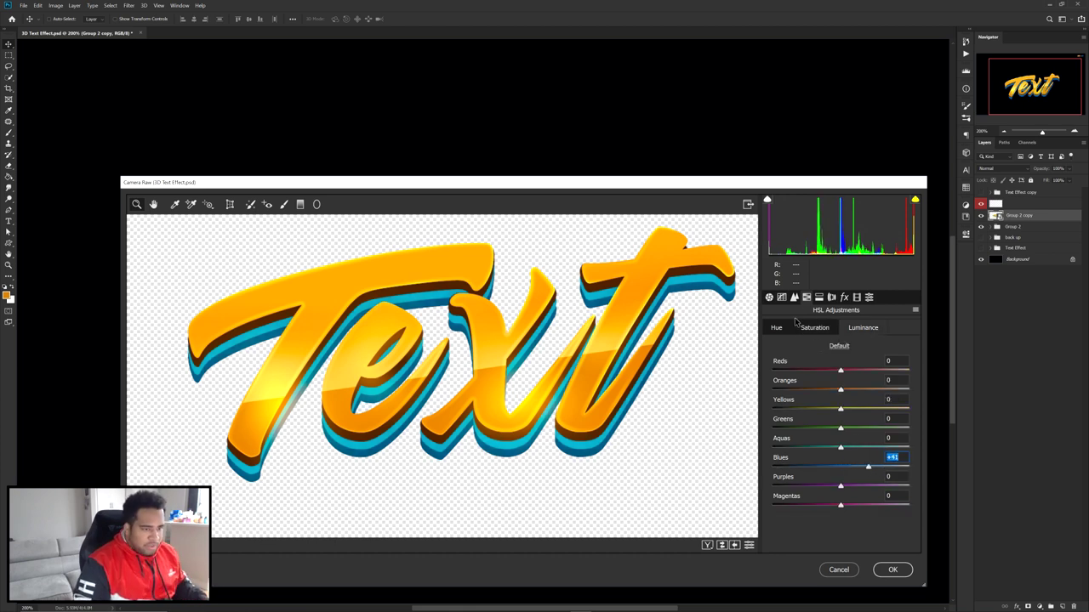
key("alt")
left_click(574, 372, "alt")
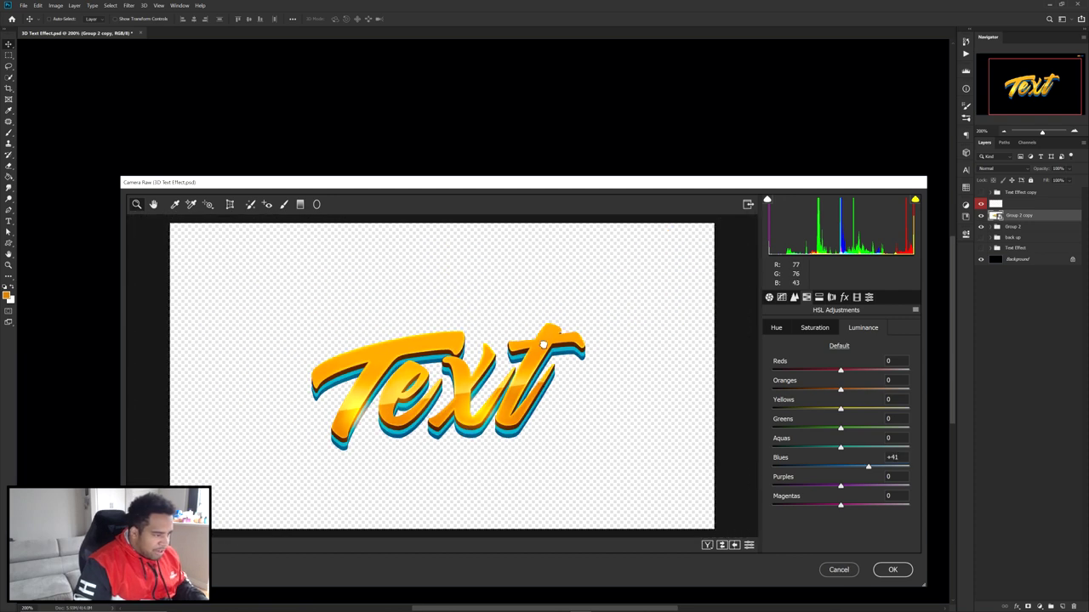
left_click(892, 570)
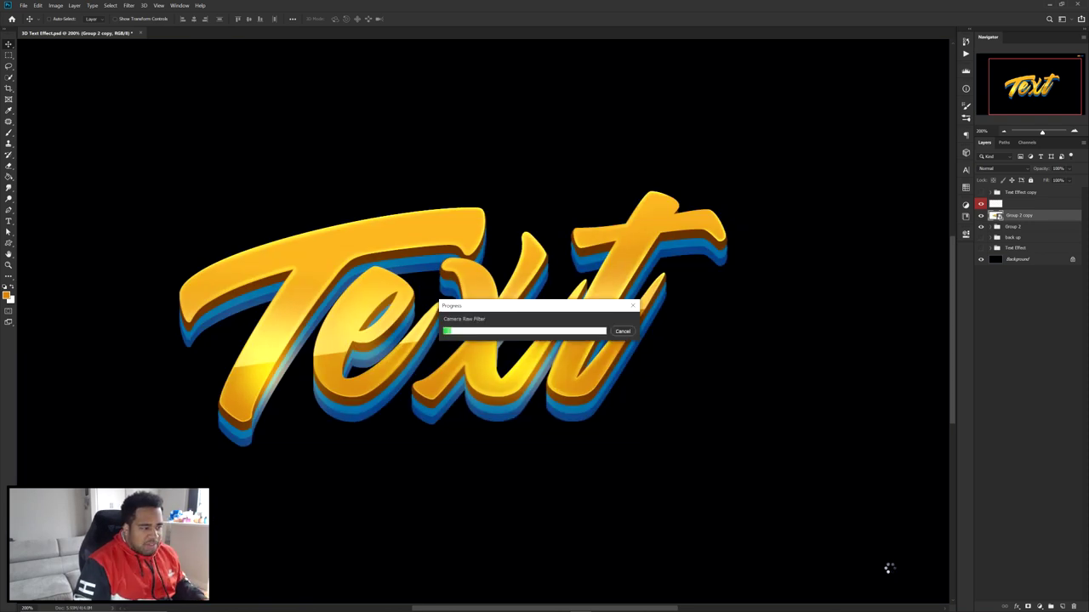
- Compare the graded lettering with the finished reference by temporarily showing the Text Effect copy group and inspecting its edges up close
key("ctrl+1")
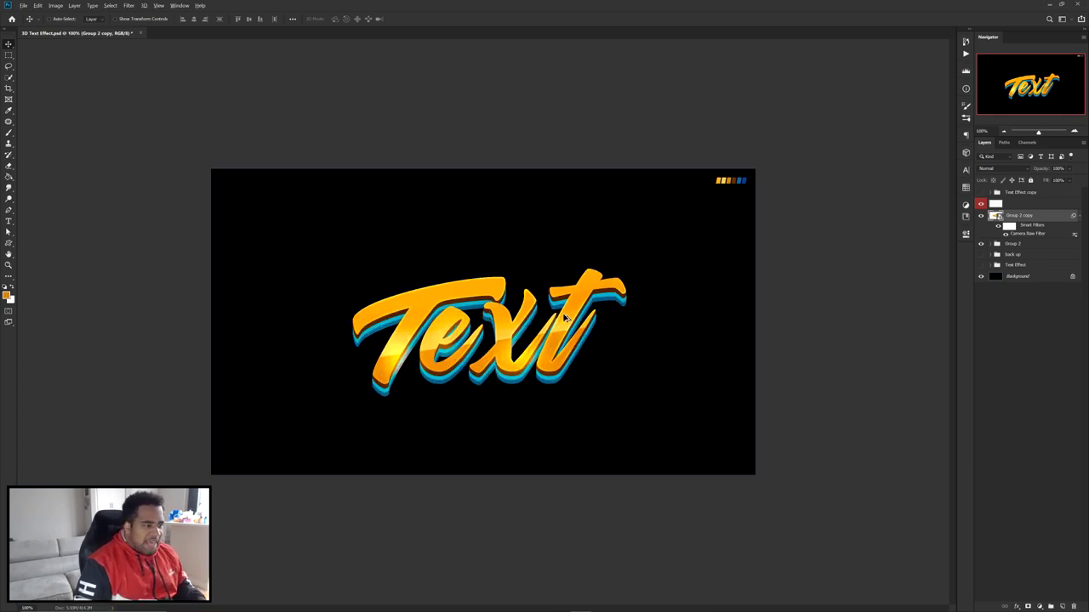
scroll(576, 315, "up", 1)
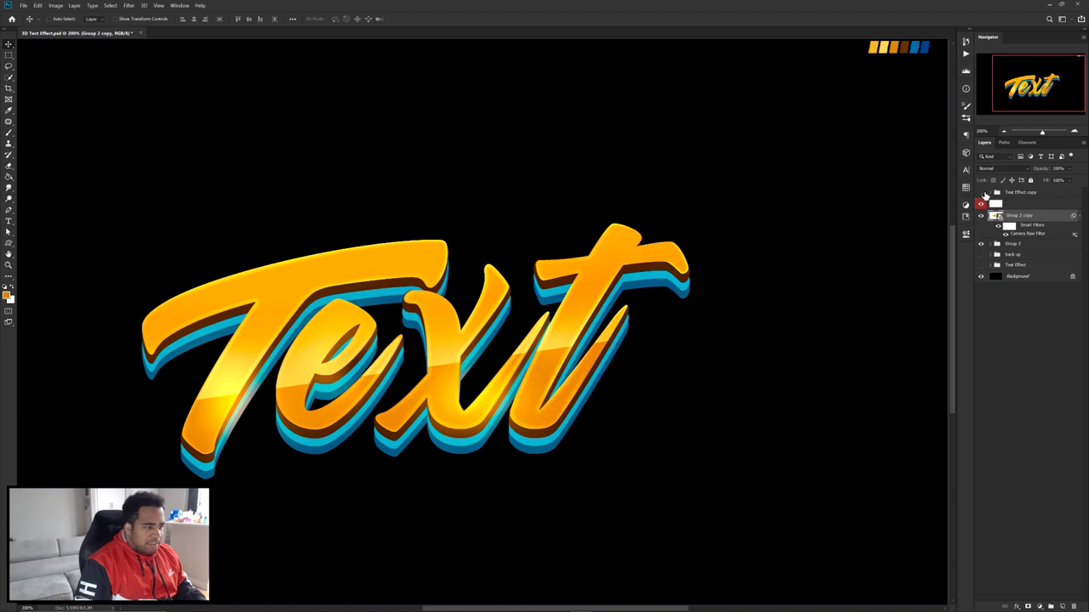
left_click(982, 193)
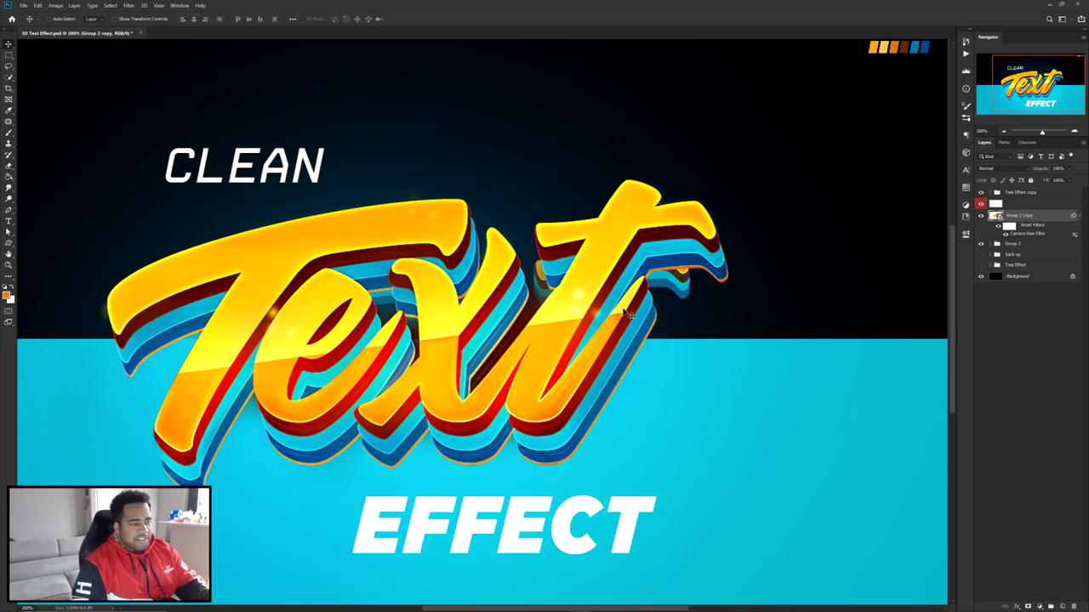
scroll(363, 455, "up", 2)
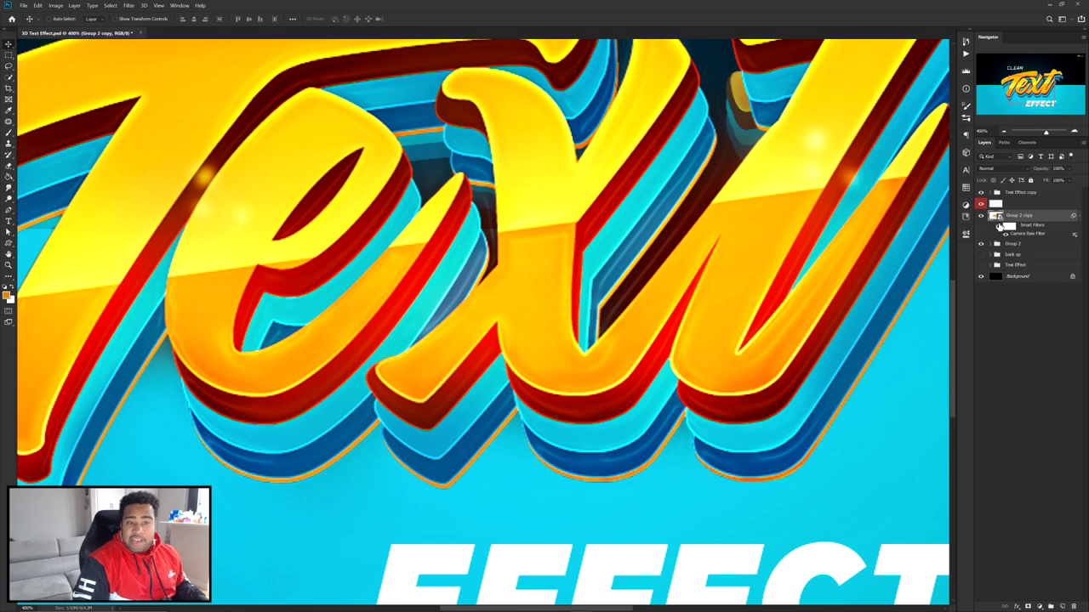
left_click(980, 193)
scroll(786, 342, "down", 2)
left_click_drag(789, 318, 680, 333)
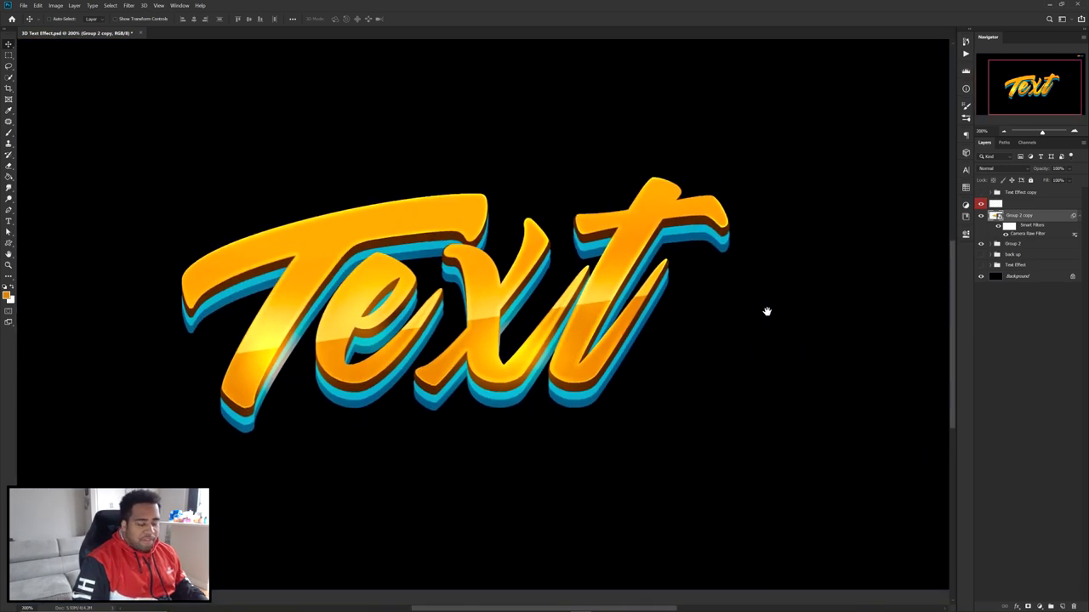
left_click(128, 5)
left_click(143, 36)
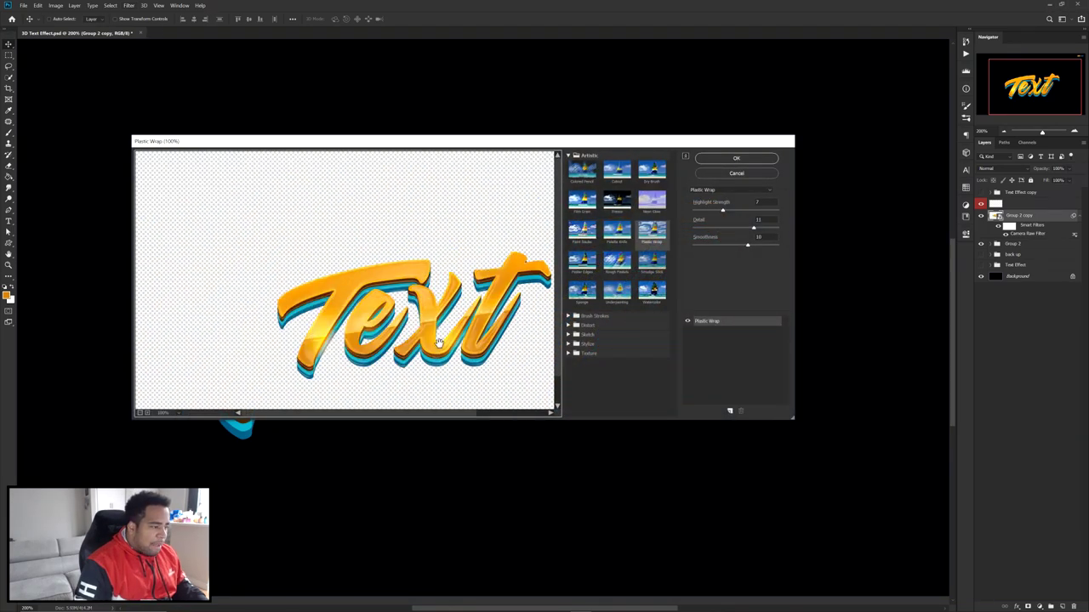
left_click_drag(437, 343, 400, 323)
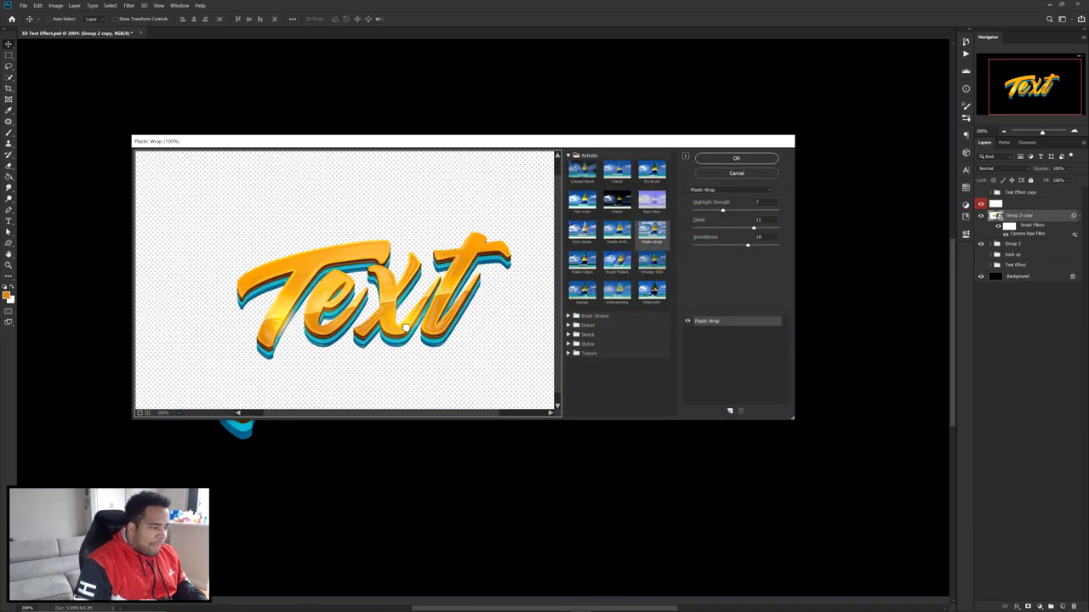
left_click(770, 239)
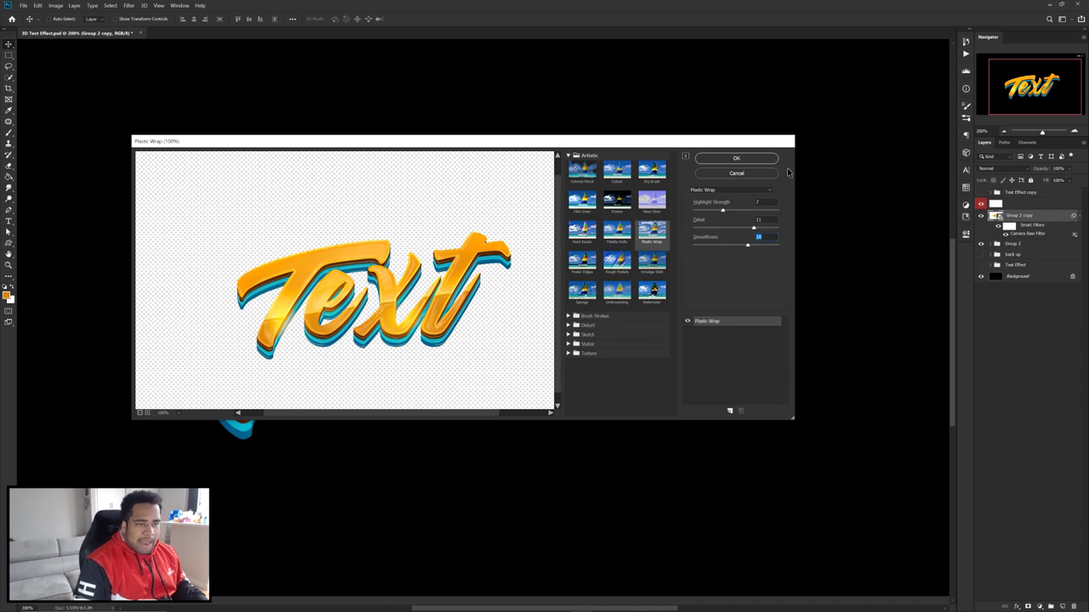
left_click(756, 174)
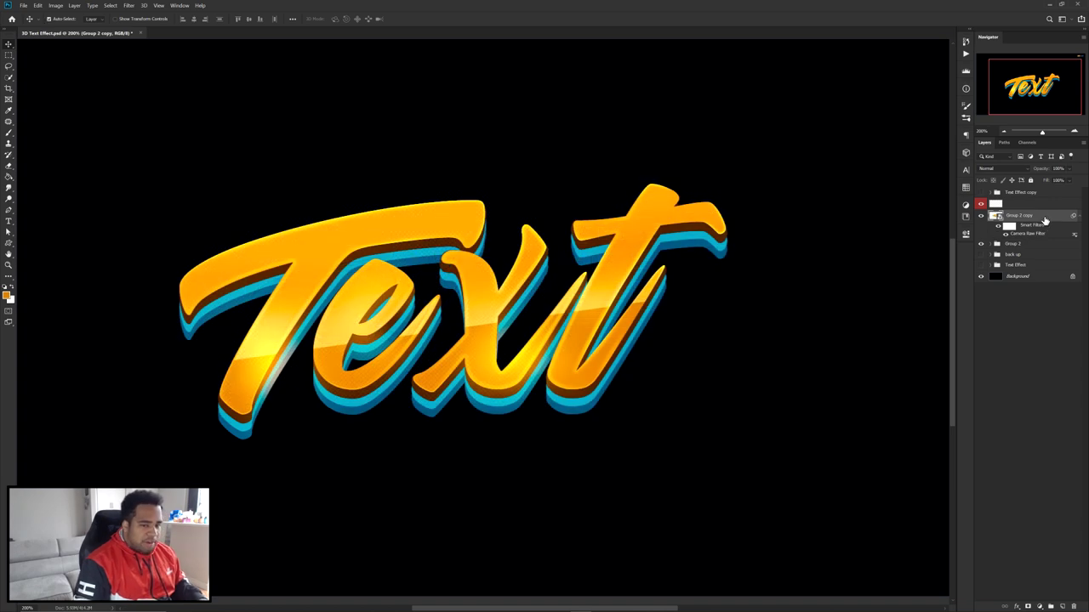
- Duplicate the graded smart object and apply Plastic Wrap to the copy with Highlight Strength 7, Detail 11 and Smoothness 10
key("ctrl+j")
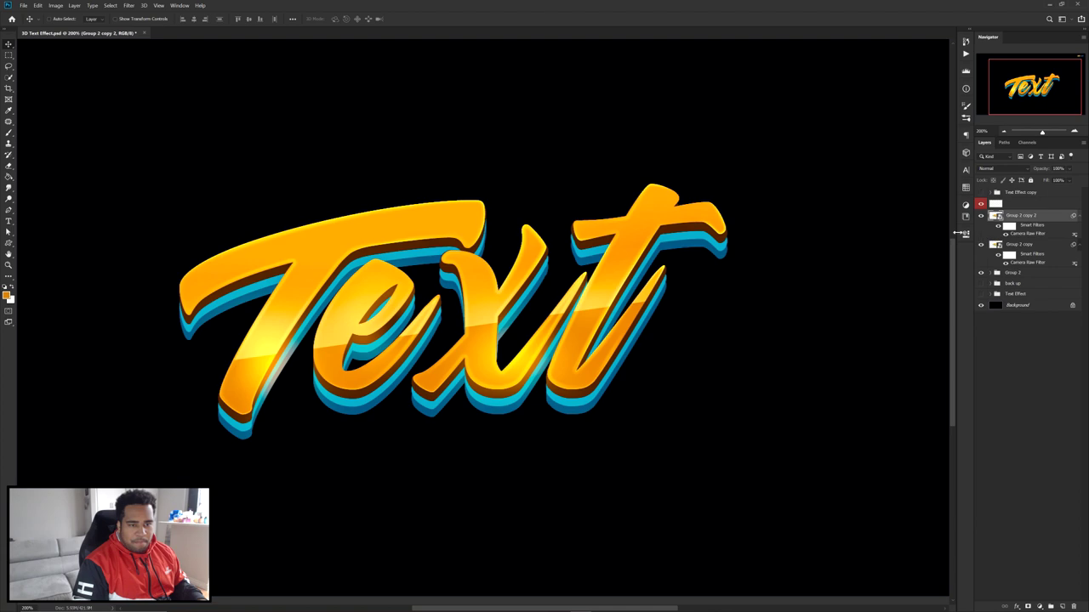
left_click(130, 5)
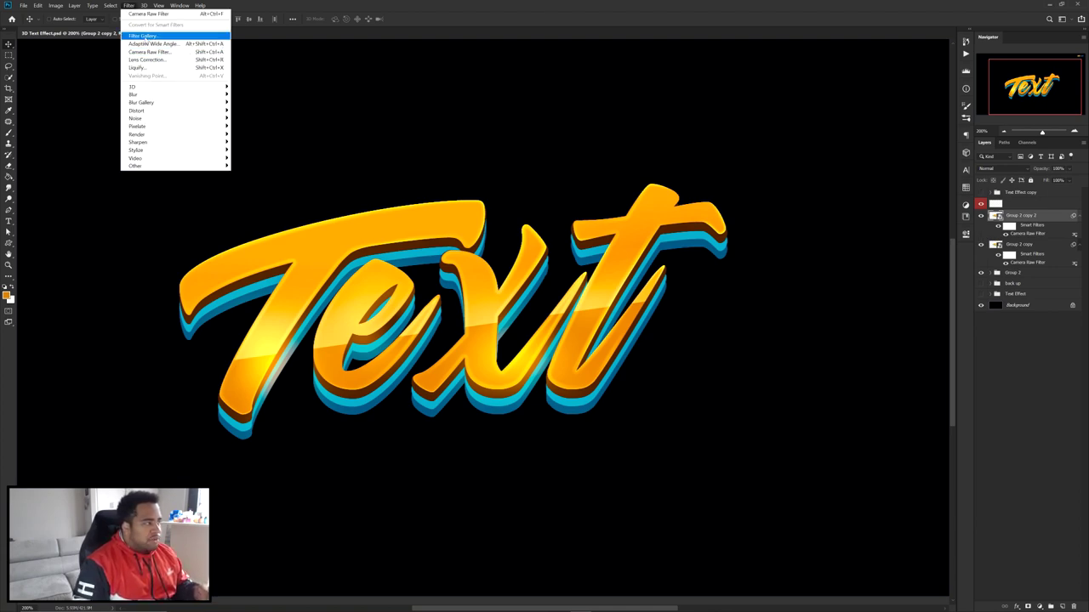
left_click(146, 38)
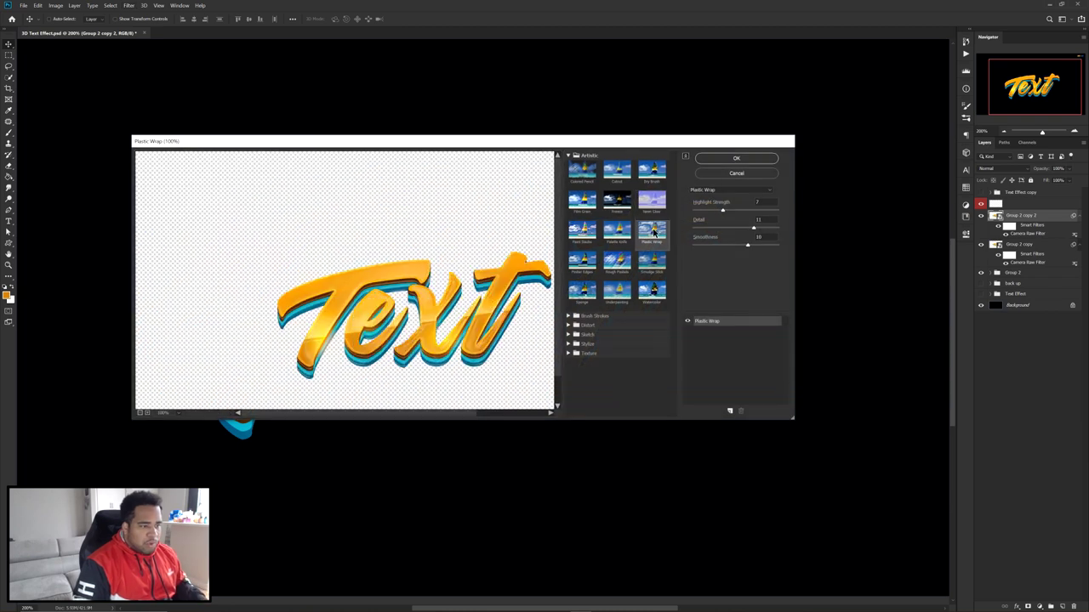
left_click(737, 160)
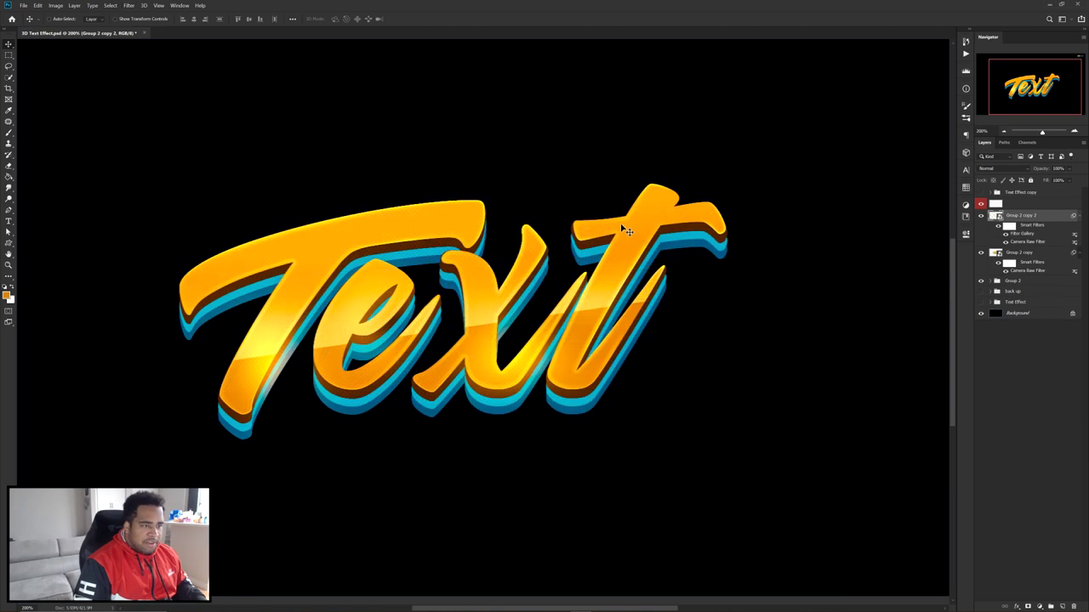
scroll(517, 294, "up", 1)
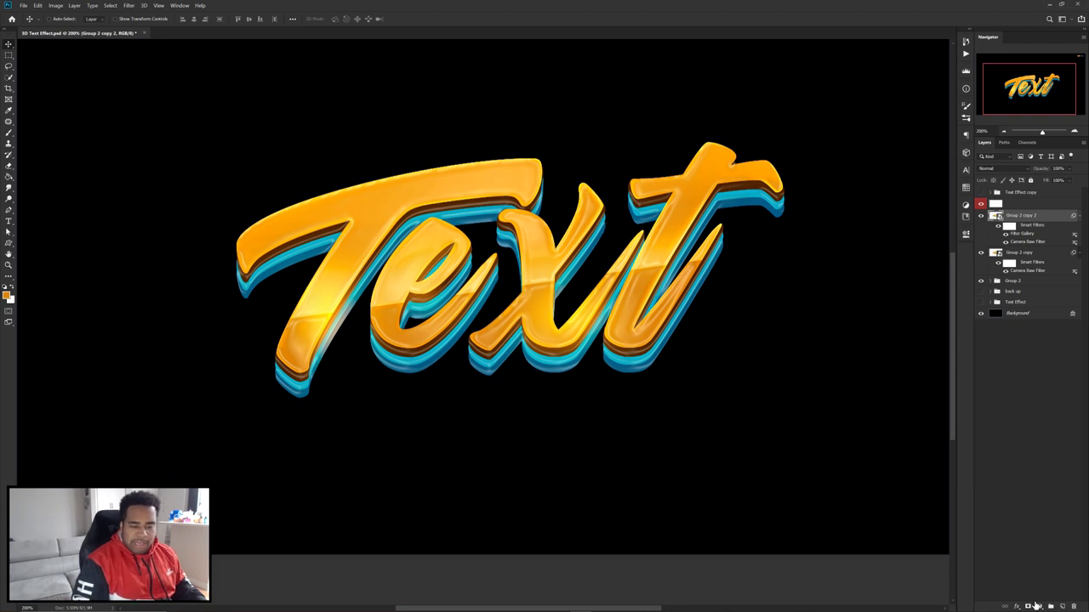
- Add a layer mask to the Plastic Wrap copy and brush black over parts of the letter faces to soften the effect
left_click(1029, 606)
key("b")
right_click(380, 296, "alt")
right_click(345, 270, "alt")
left_click(309, 324)
right_click(326, 274, "alt")
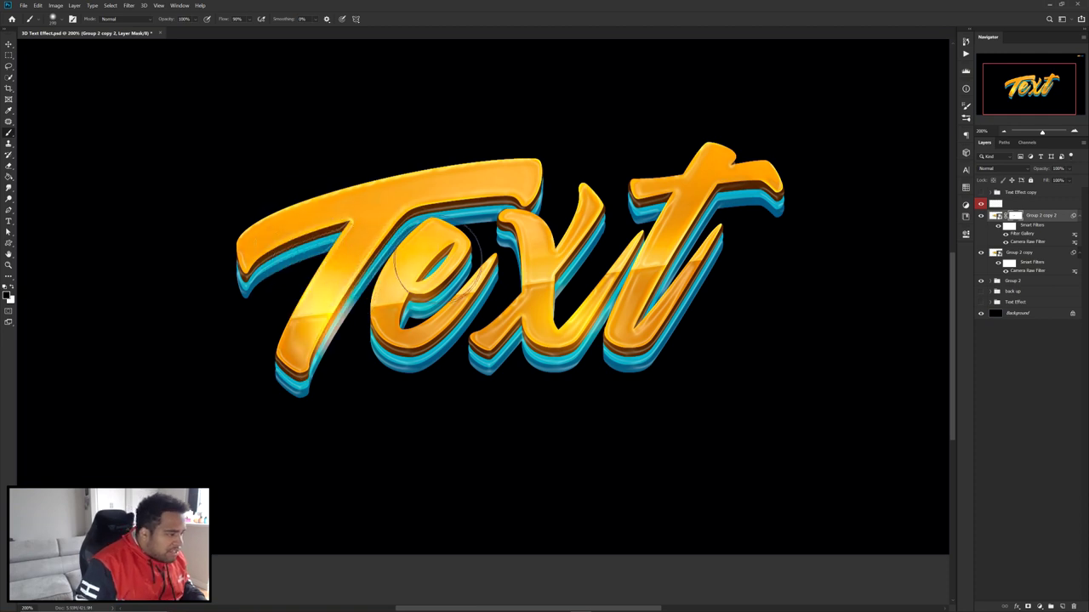
scroll(561, 229, "right", 5)
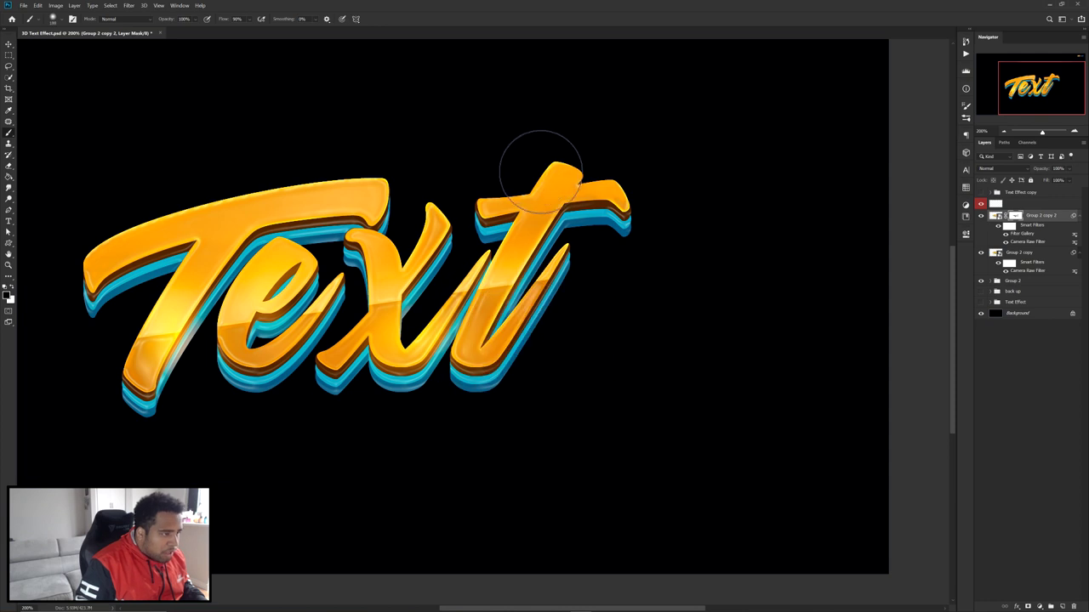
left_click_drag(431, 228, 479, 231)
scroll(385, 294, "up", 2)
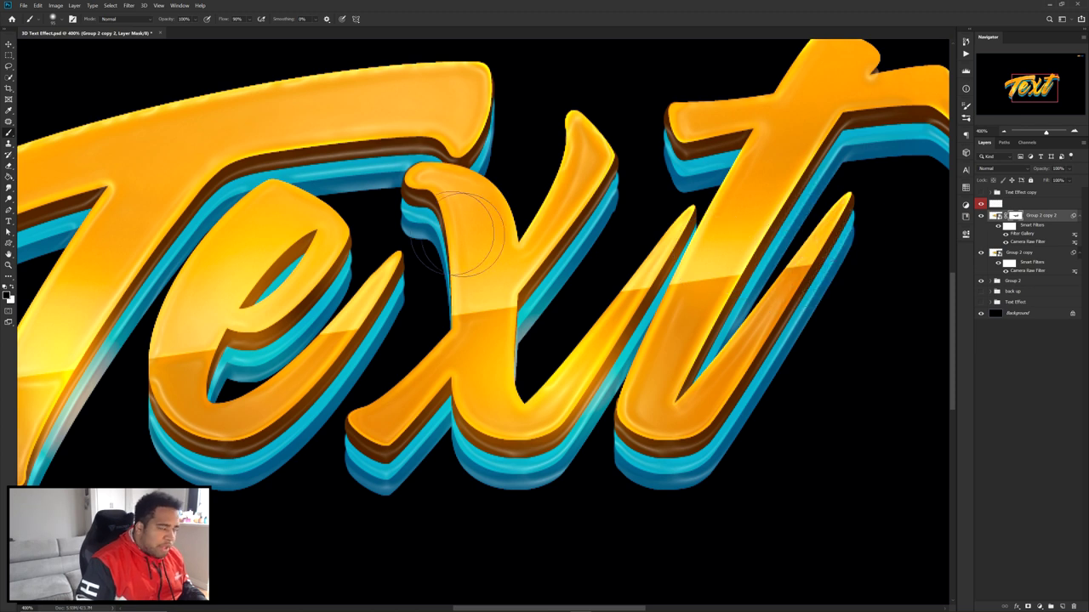
left_click_drag(272, 120, 417, 180)
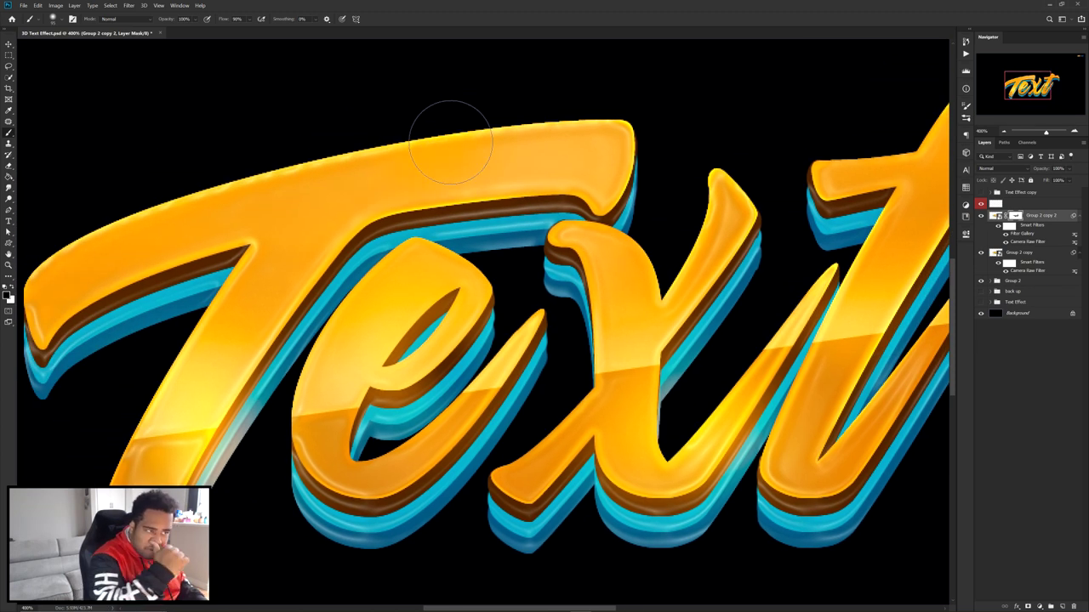
key("ctrl+minus")
key("ctrl+minus")
key("ctrl+minus")
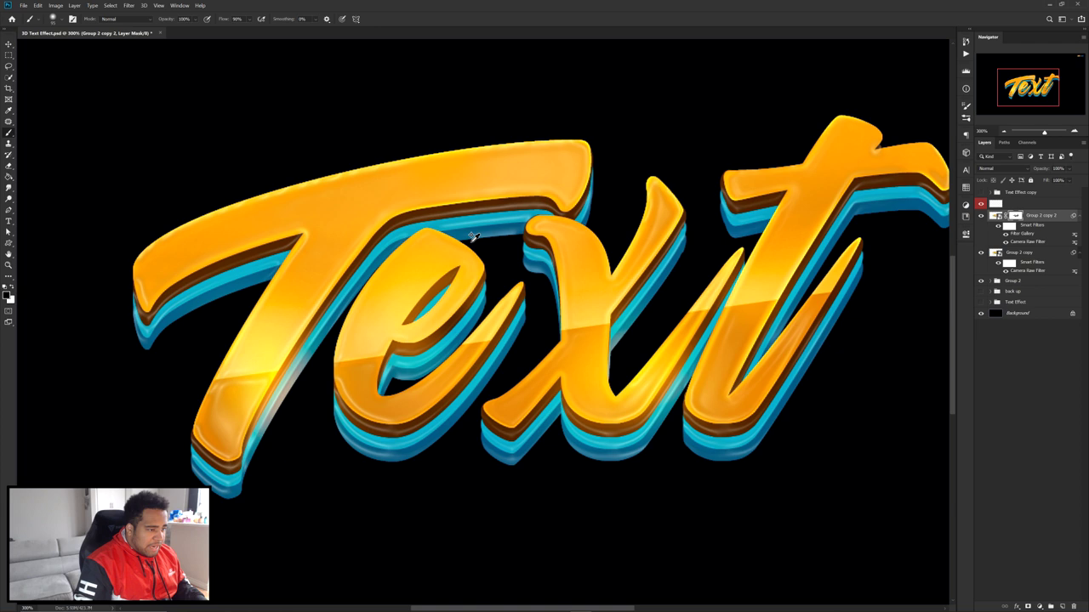
- Move the color swatches and all visible lettering layers down to Group 2 together, shifting them slightly up and right on the canvas
key("v")
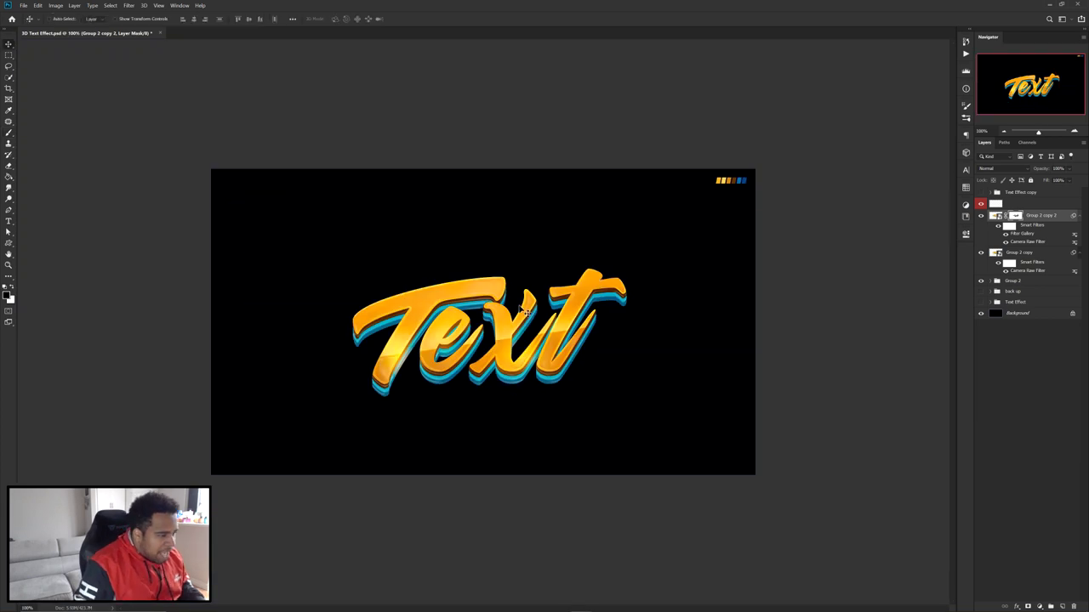
left_click(1014, 205)
left_click(1024, 283, "shift")
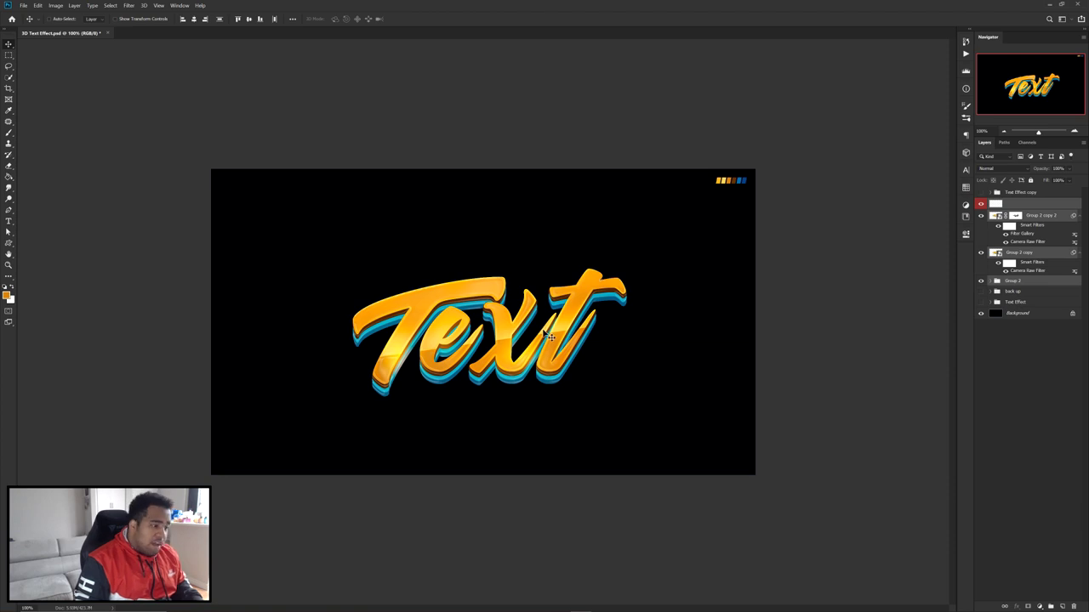
mouse_move(555, 324)
left_mouse_down()
mouse_move(562, 298)
mouse_move(551, 333)
left_mouse_up()
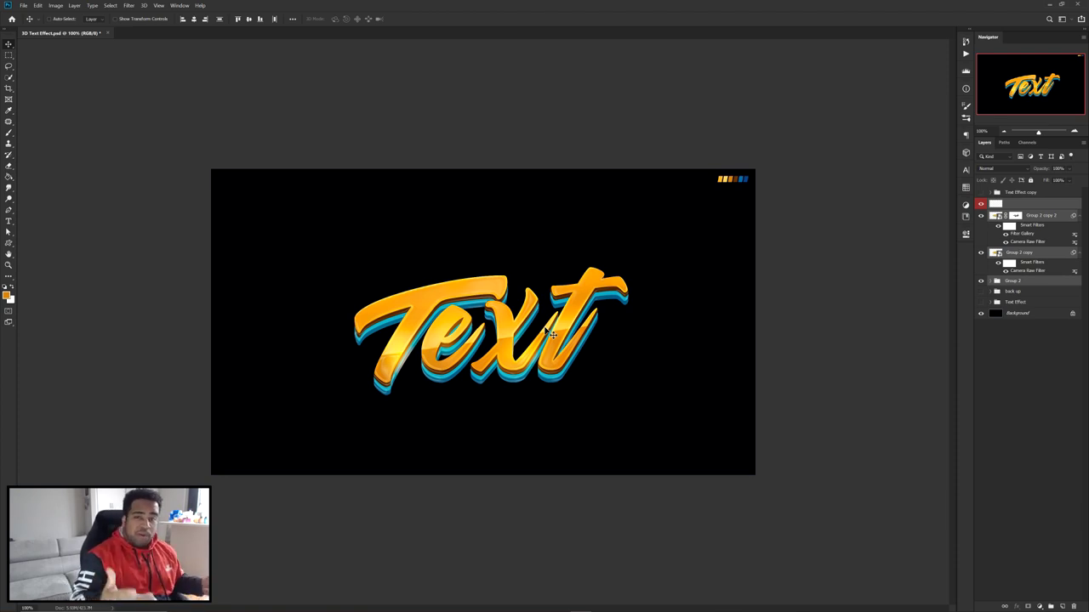
- Add a new layer directly below Group 2 and make a rectangular selection across the full width of the canvas's lower half
left_click(1008, 292)
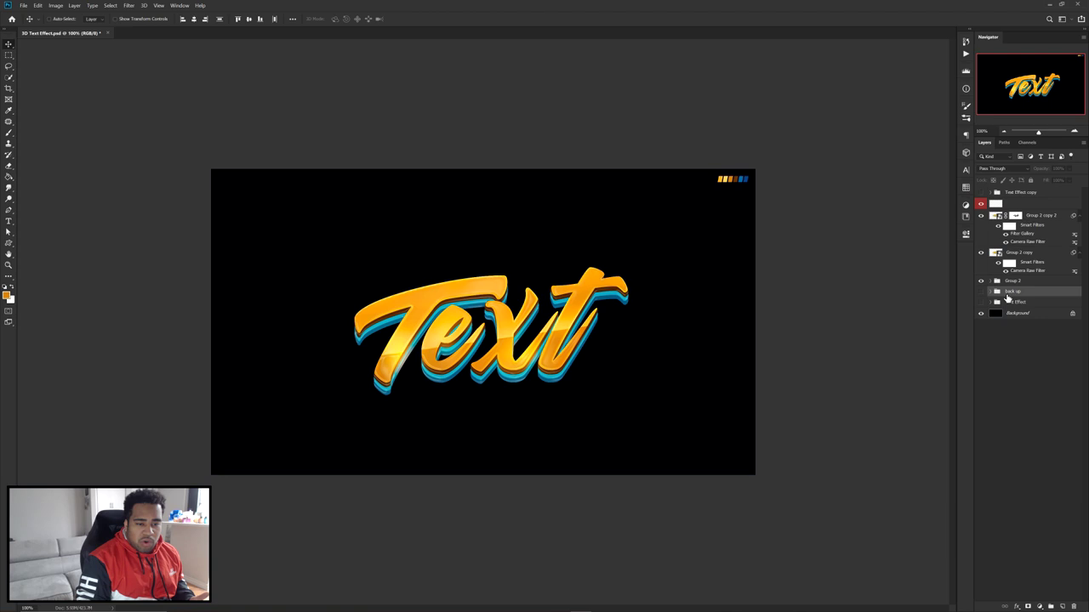
left_click(1063, 605)
key("m")
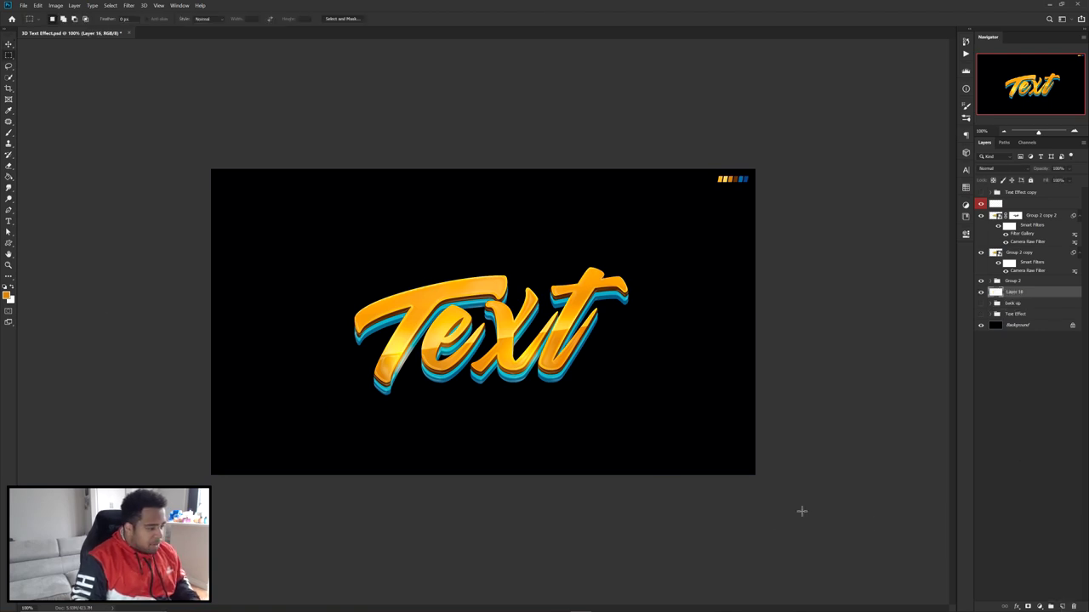
left_click_drag(890, 518, 131, 306)
- Sample a yellow from the lettering as the background color, and fill the selected lower half with orange
left_click(11, 299)
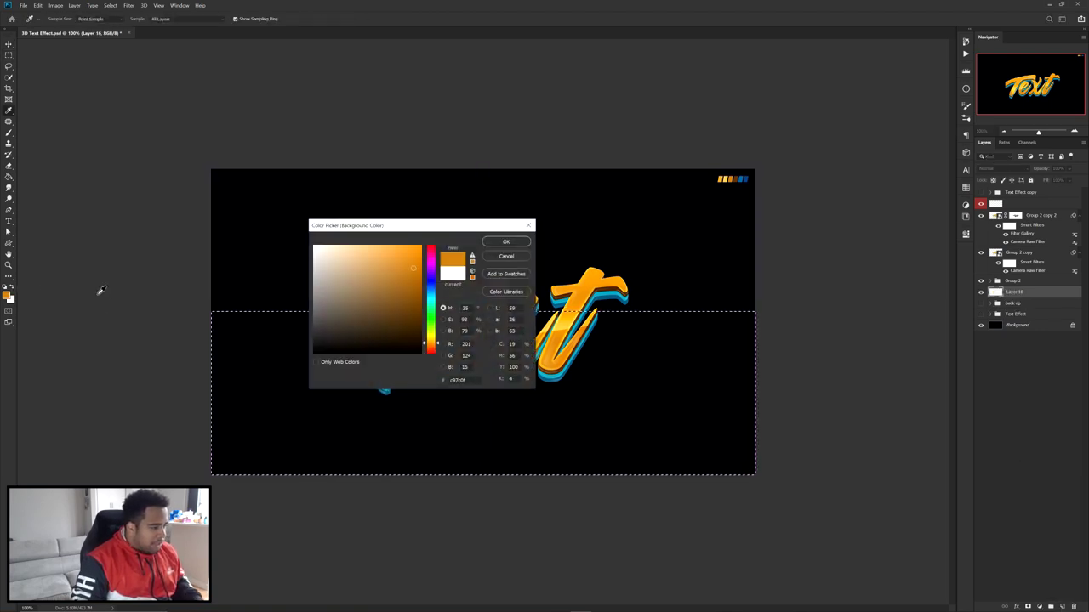
left_click(565, 313)
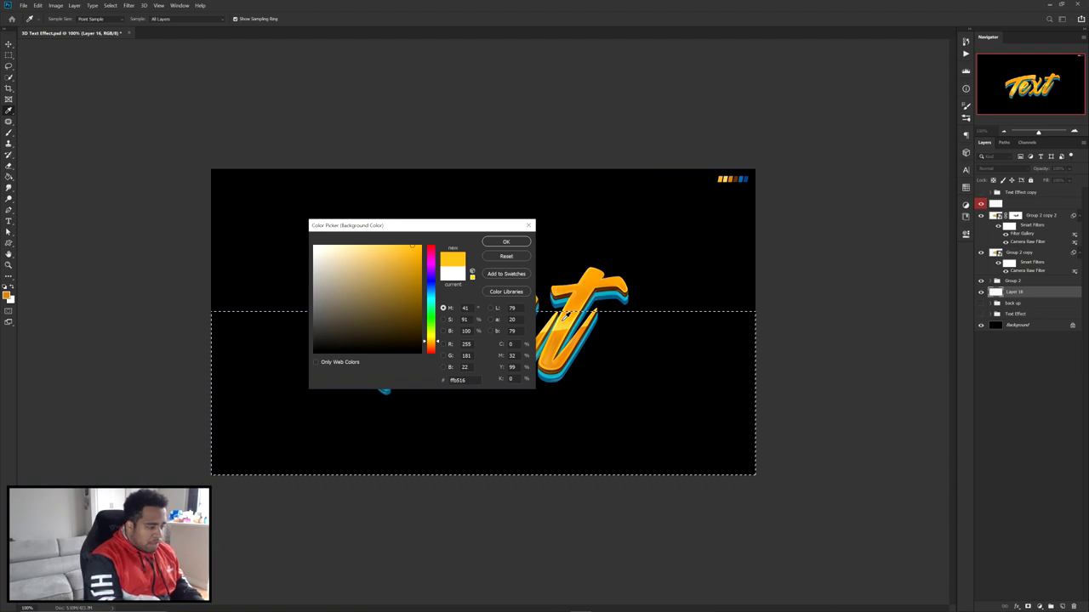
left_click(506, 242)
key("v")
key("ctrl+BackSpace")
key("ctrl+d")
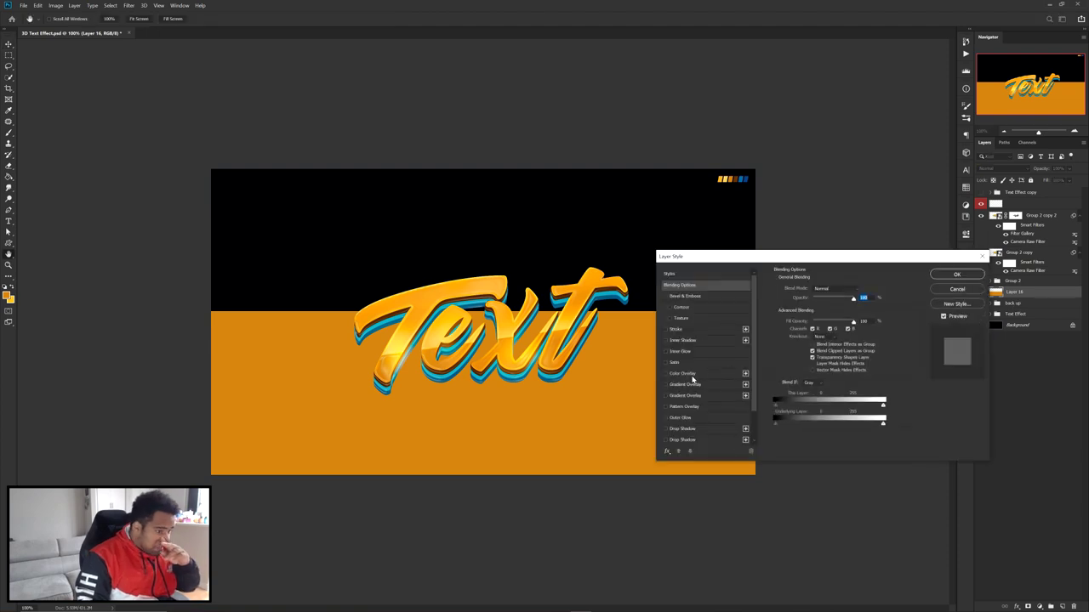
- Give the new layer a Color Overlay in the light blue sampled from the lettering's depth edge
left_click(693, 375)
left_click(858, 292)
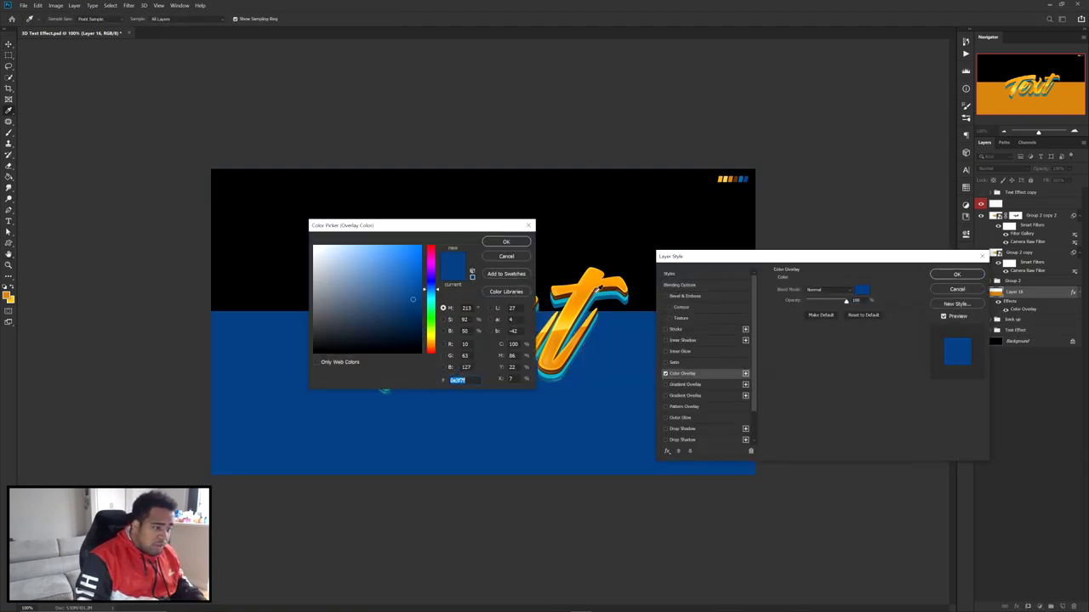
left_click(599, 289)
left_click(521, 241)
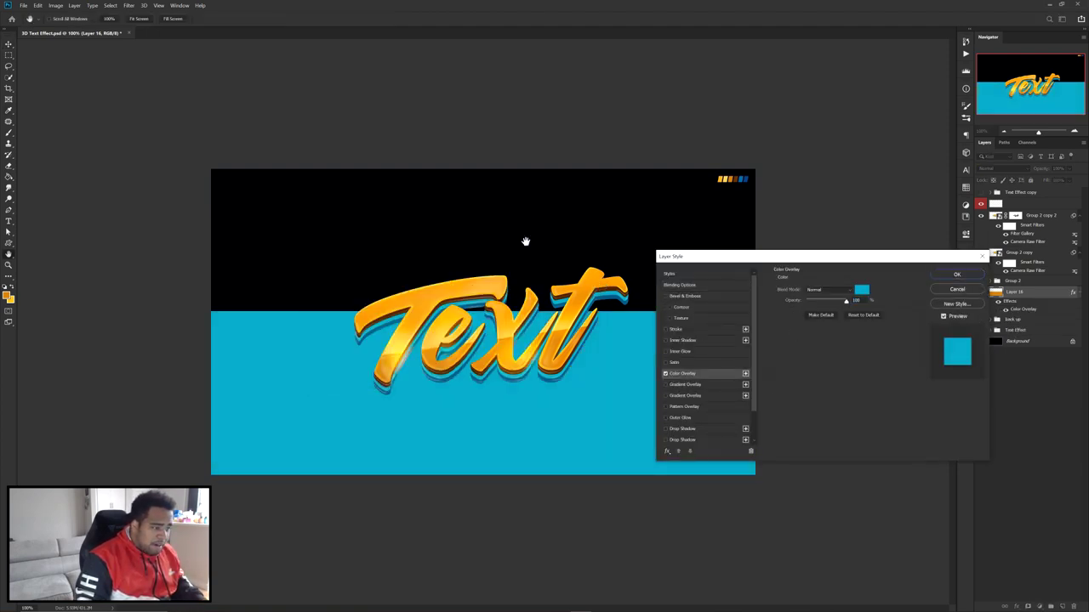
left_click(954, 274)
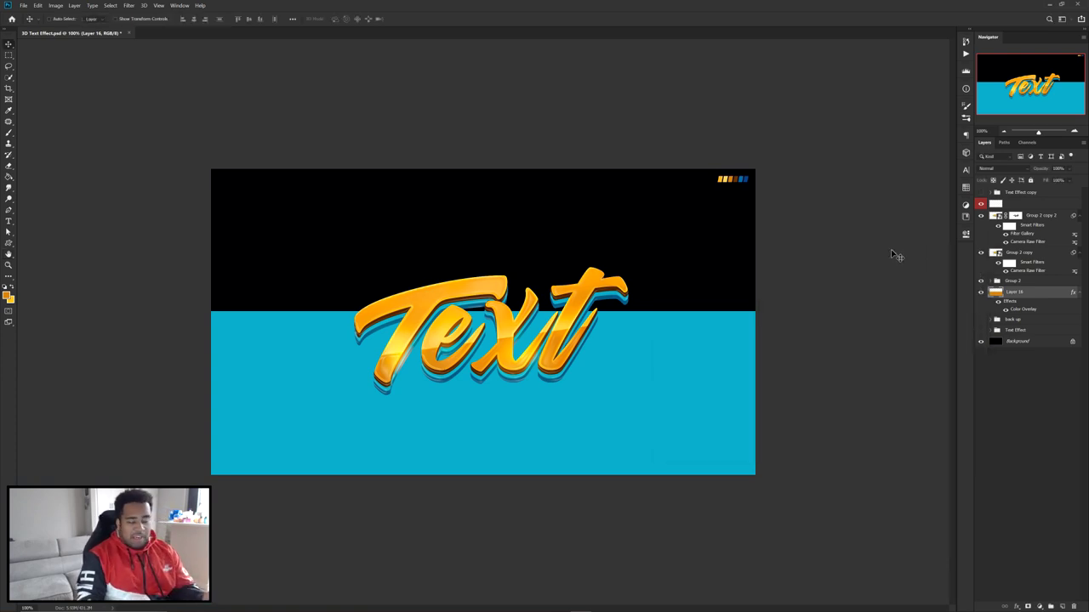
- Stretch the light blue layer upward with Free Transform so it covers the whole canvas behind the lettering
key("ctrl+t")
left_click_drag(487, 197, 496, 175)
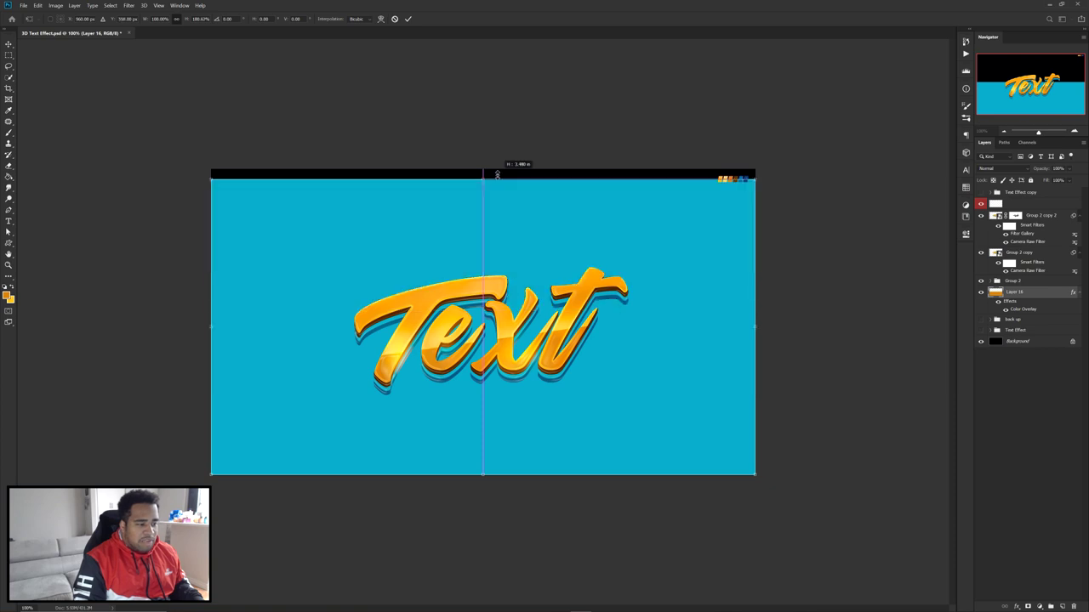
key("Return")
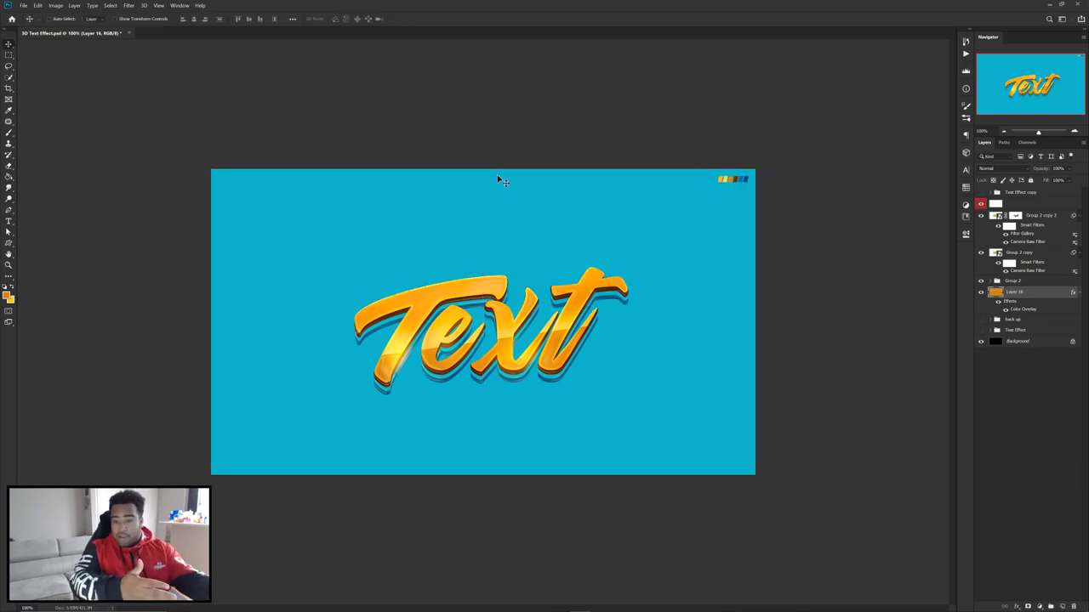